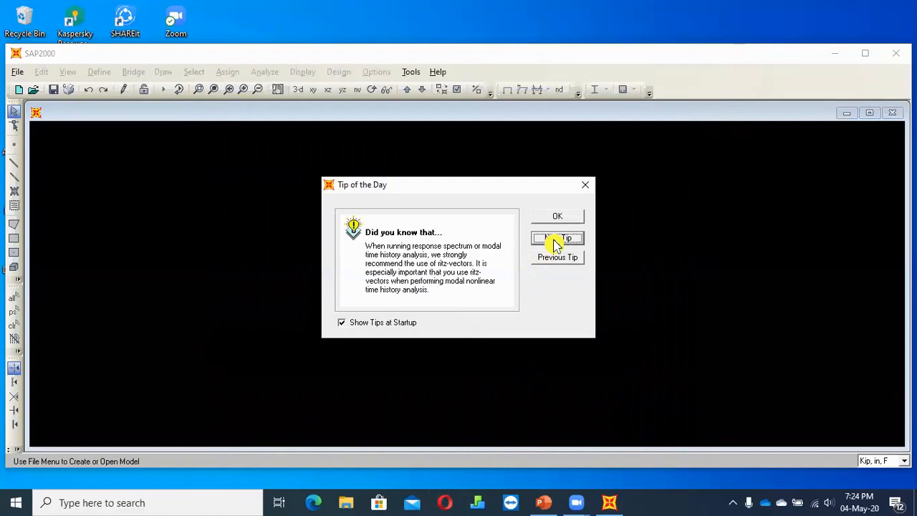
# Browse through the startup tips and close the Tip of the Day dialog
pyautogui.click(556, 241)
pyautogui.click(556, 240)
pyautogui.click(556, 241)
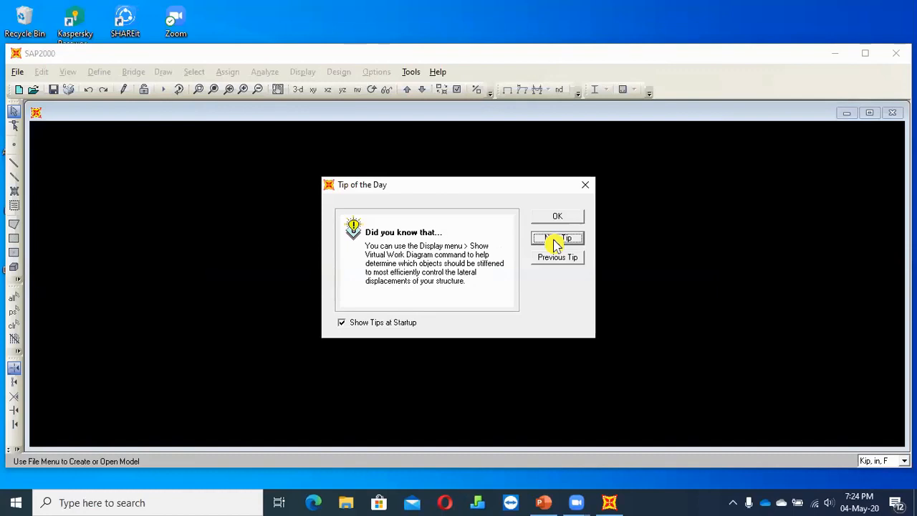
pyautogui.click(556, 242)
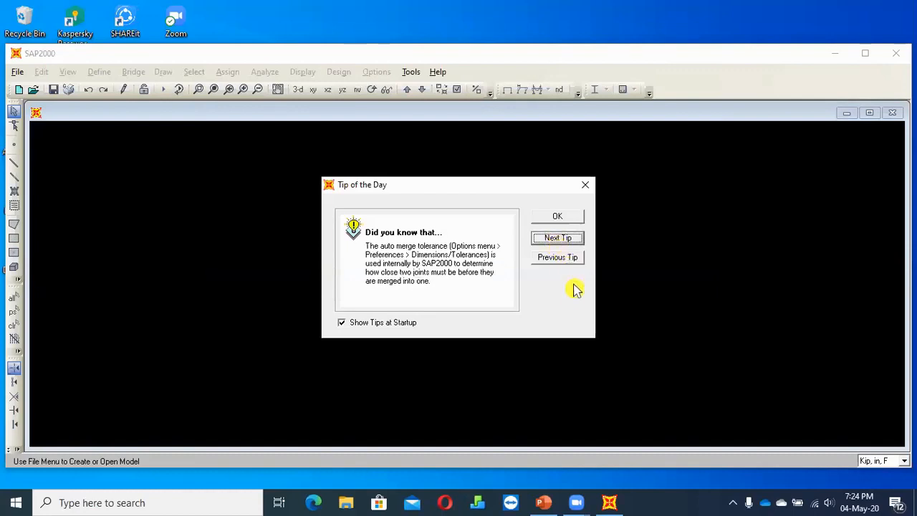
pyautogui.click(568, 217)
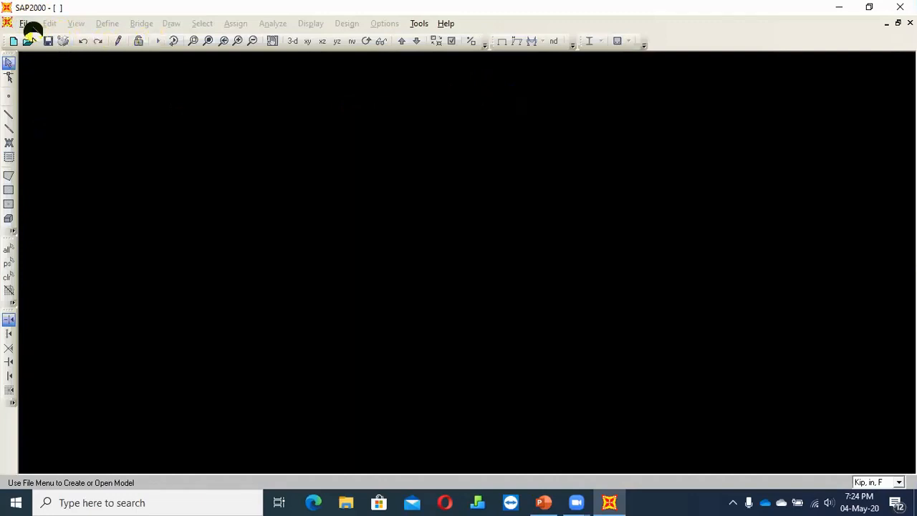
# Look over the file commands and start a new model
pyautogui.click(27, 25)
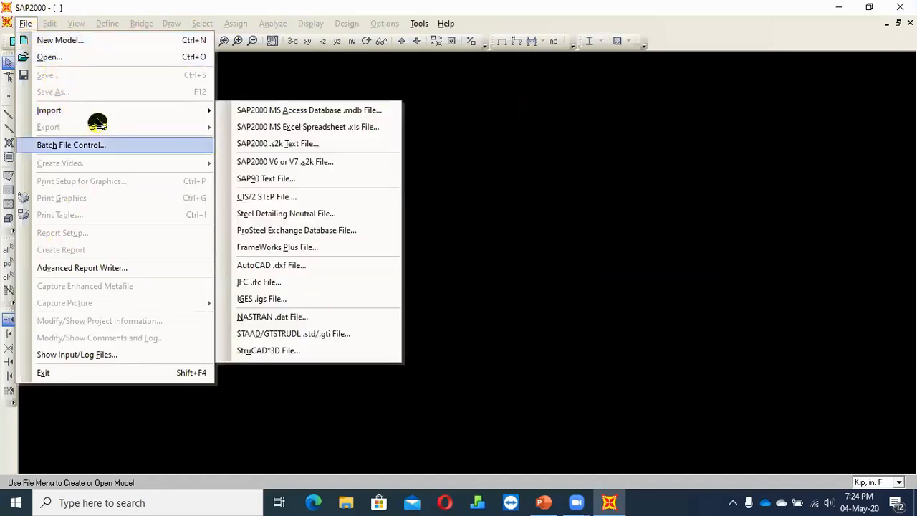
pyautogui.click(309, 77)
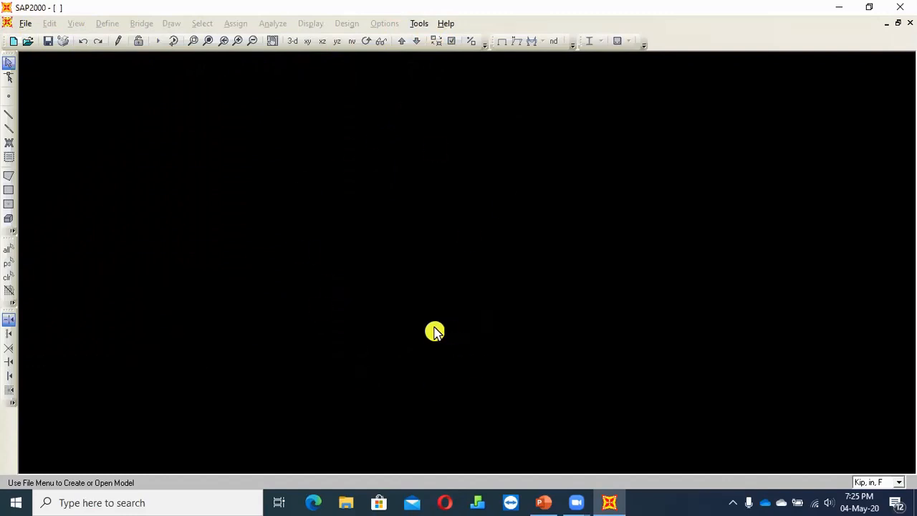
pyautogui.click(25, 23)
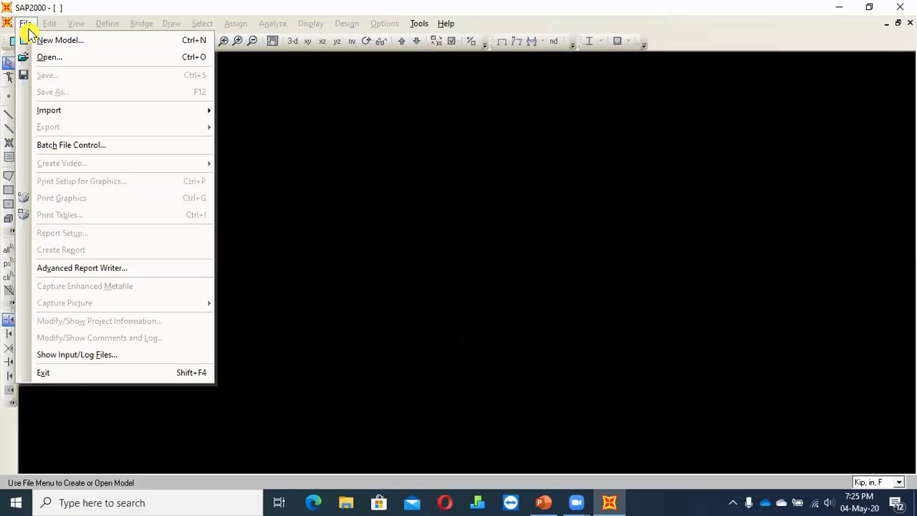
pyautogui.click(42, 40)
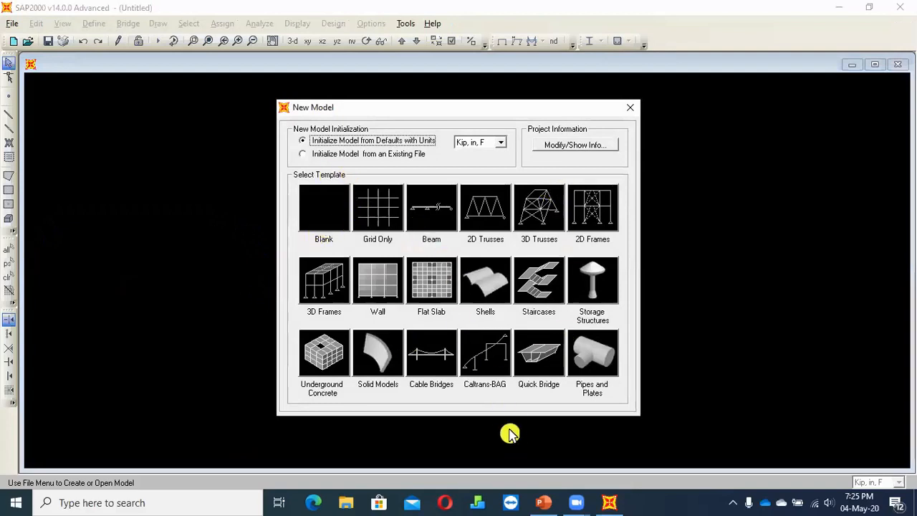
# Switch to PowerPoint, review the workflow slide's Defining Units item, and return to SAP2000
pyautogui.click(543, 504)
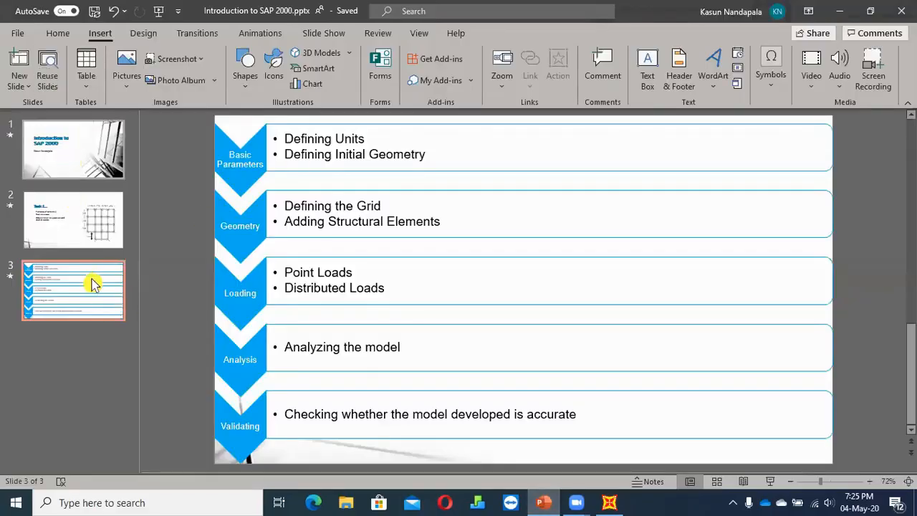
pyautogui.click(80, 224)
pyautogui.click(86, 290)
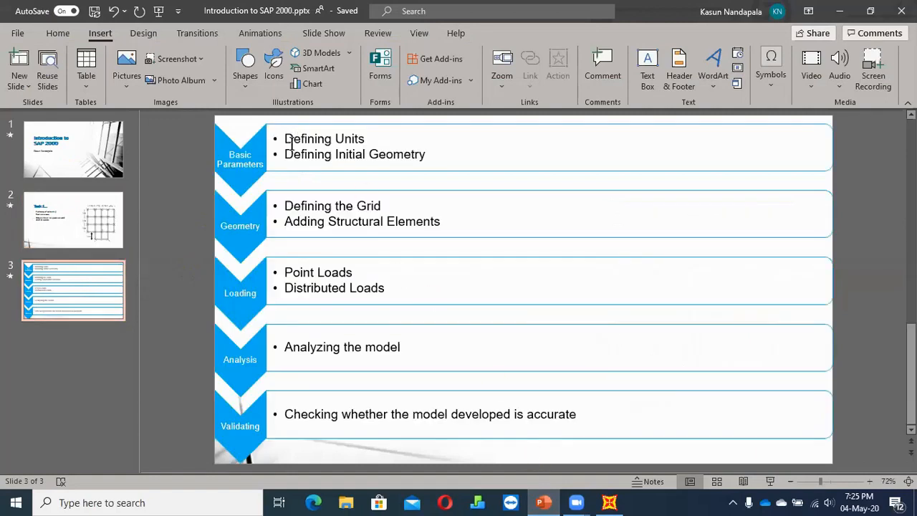
pyautogui.tripleClick(297, 140)
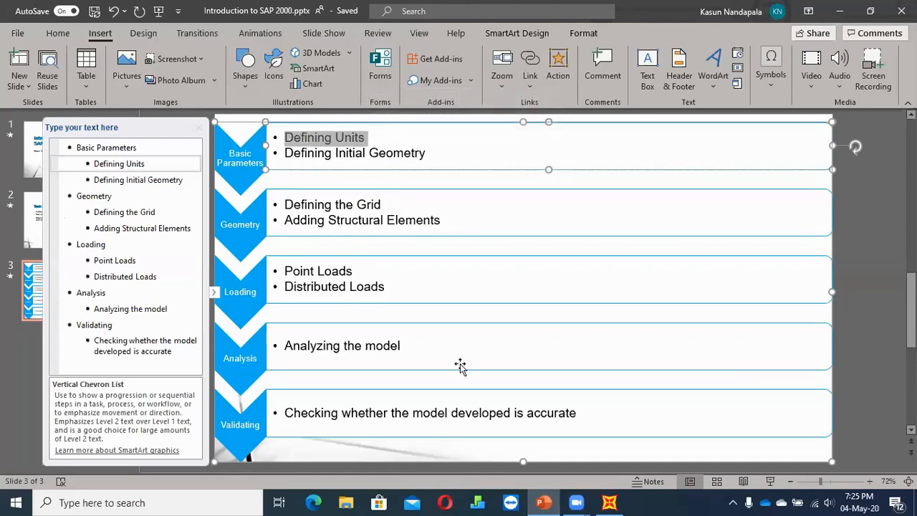
pyautogui.click(609, 502)
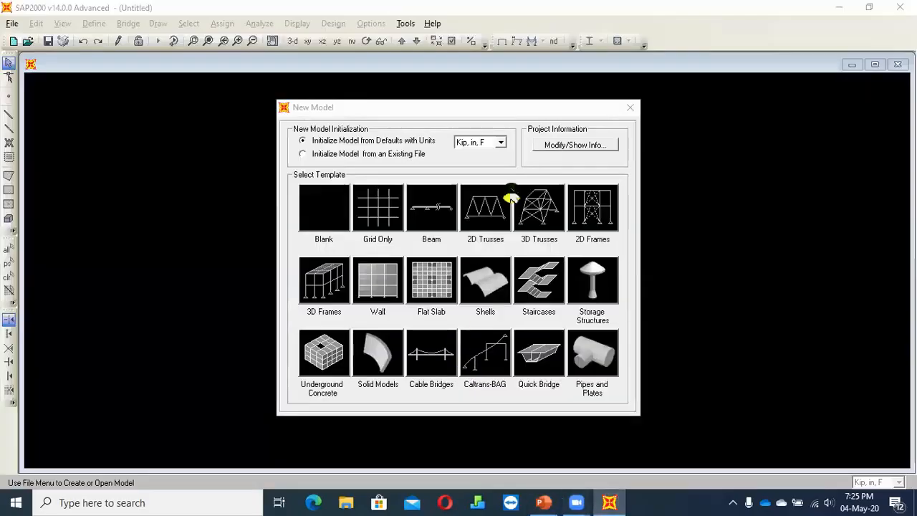
pyautogui.click(477, 141)
pyautogui.click(478, 142)
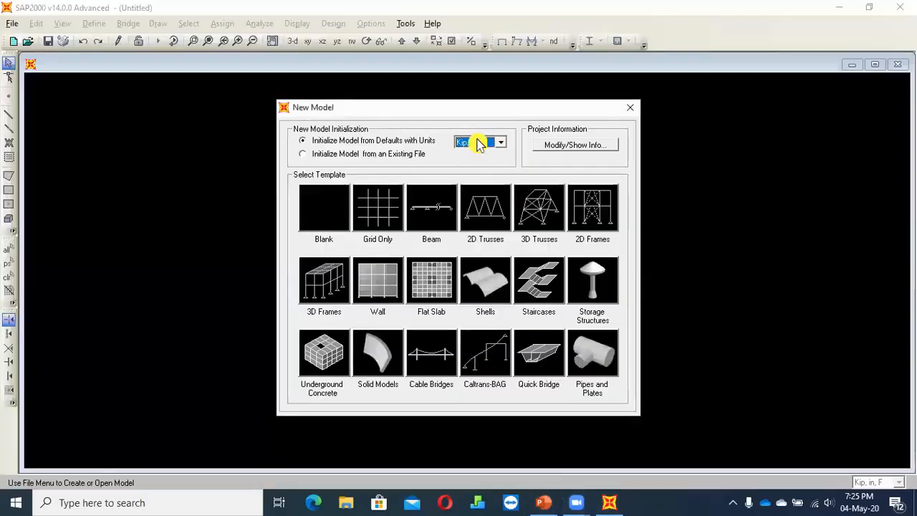
pyautogui.click(630, 109)
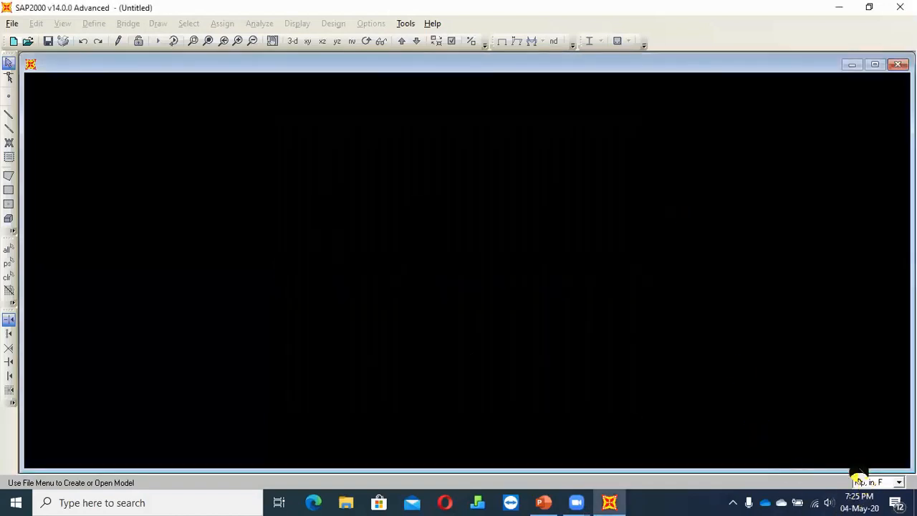
pyautogui.click(882, 484)
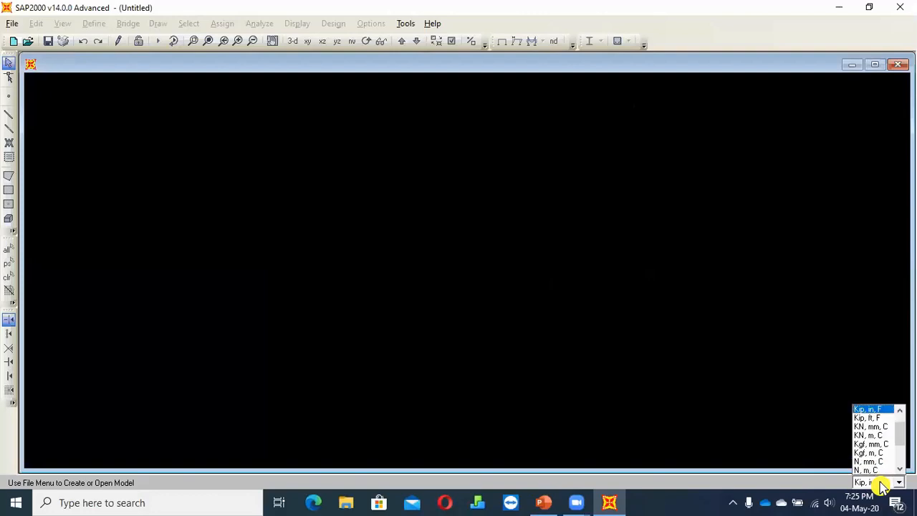
pyautogui.click(869, 484)
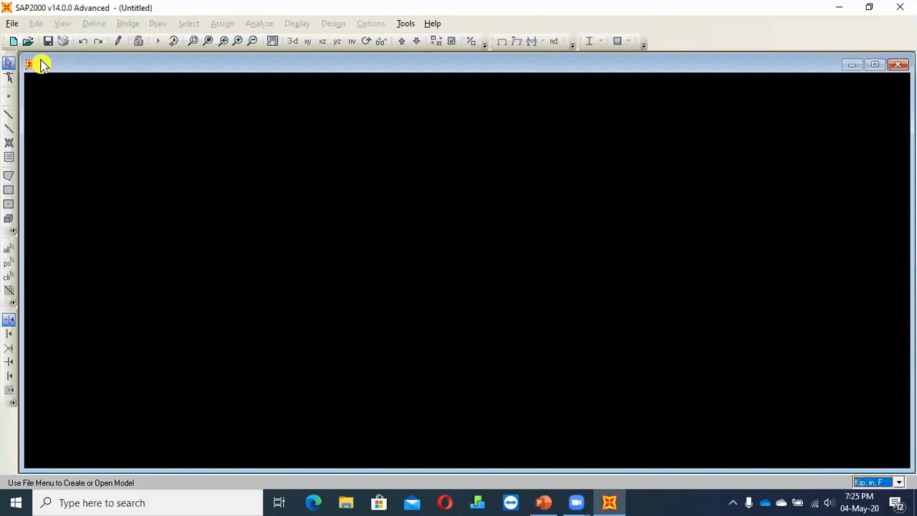
# Start a new model initialized from defaults with KN, m, C units
pyautogui.click(12, 24)
pyautogui.click(32, 43)
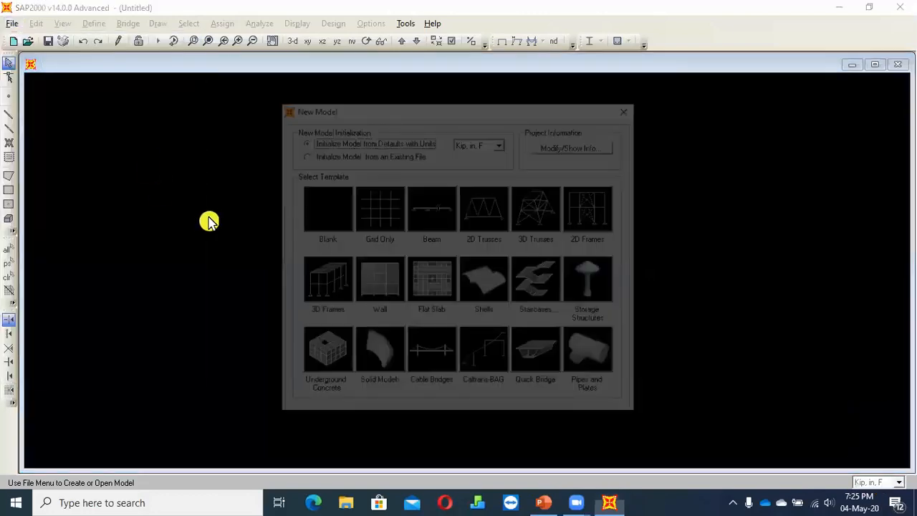
pyautogui.click(477, 146)
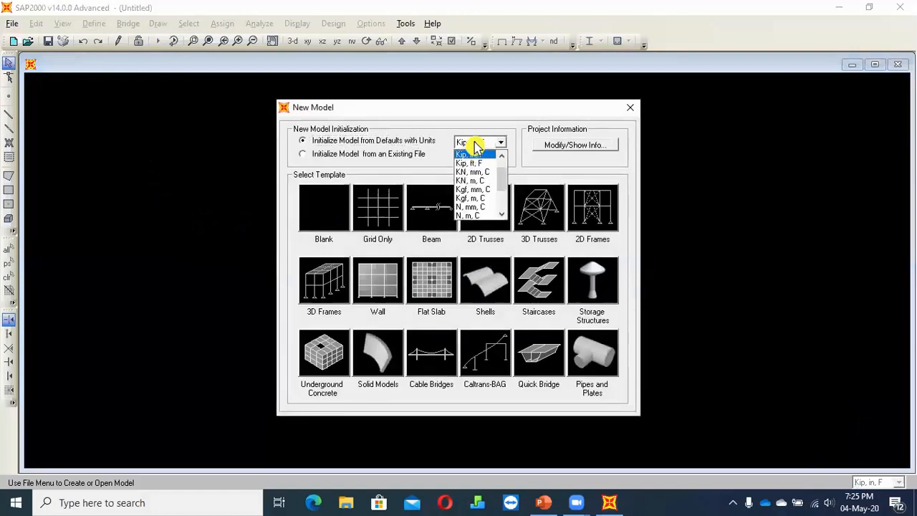
pyautogui.click(476, 182)
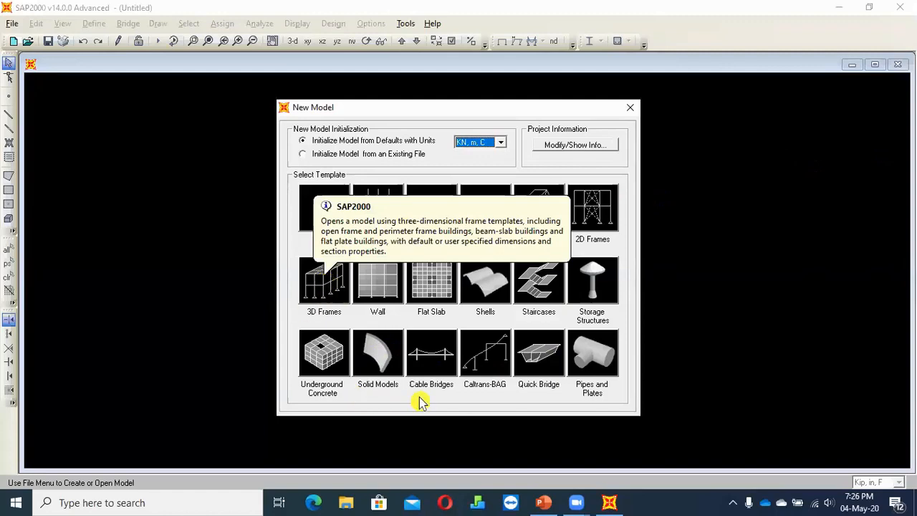
# Switch to PowerPoint to examine the floor plan on the Task 1 slide, and return to SAP2000
pyautogui.click(543, 504)
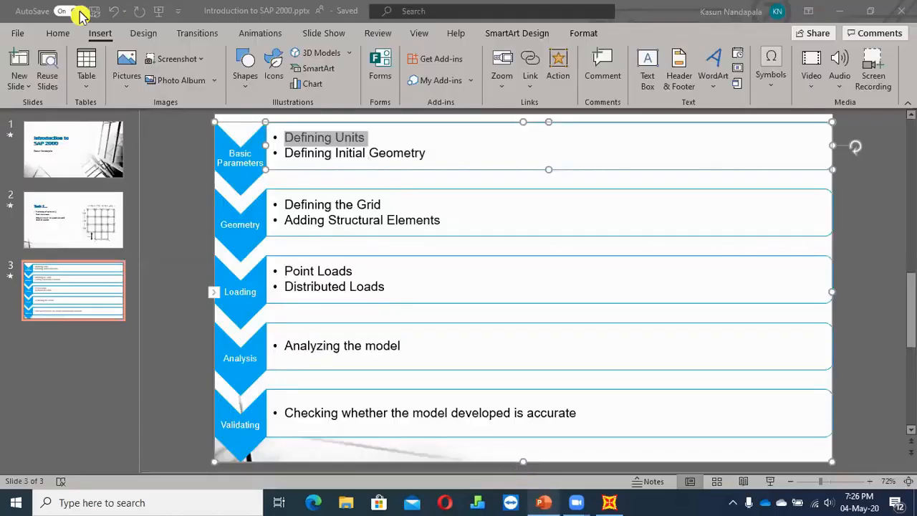
pyautogui.click(29, 223)
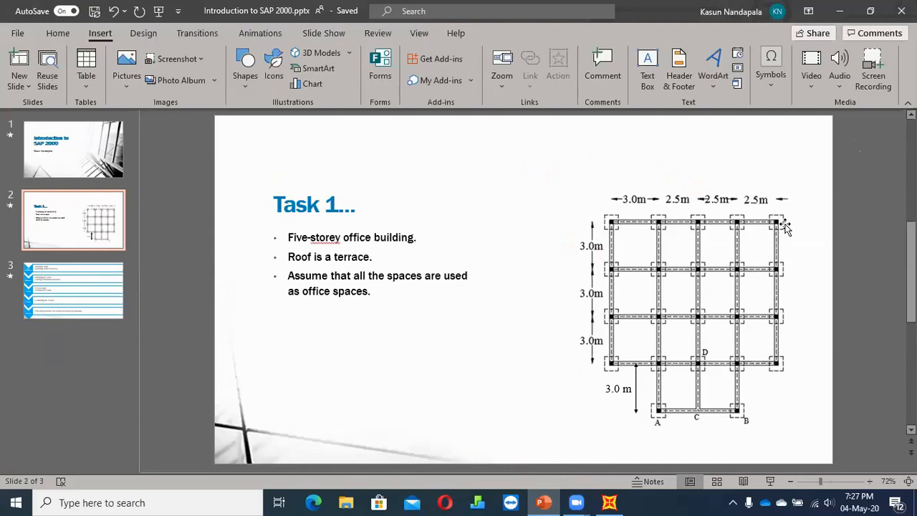
pyautogui.click(608, 501)
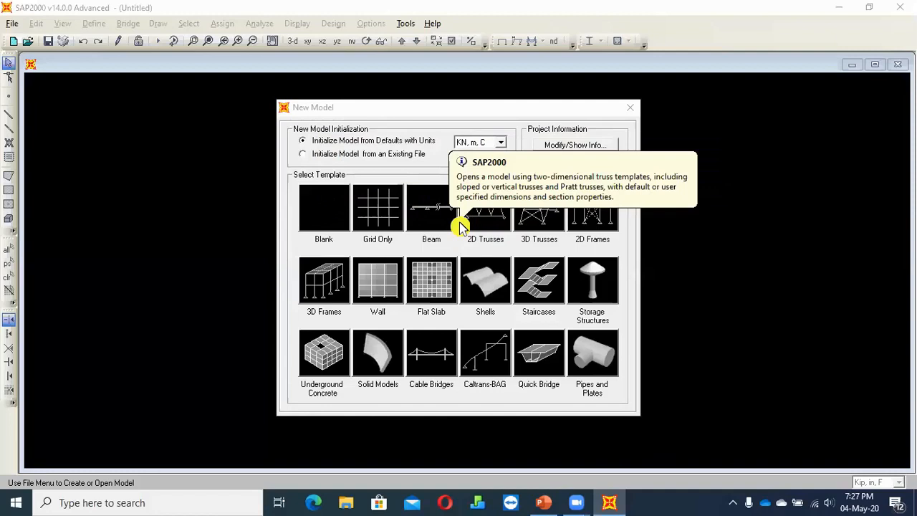
# Choose the Grid Only template and compare the Cartesian and Cylindrical grid settings, ending on Cartesian
pyautogui.click(374, 219)
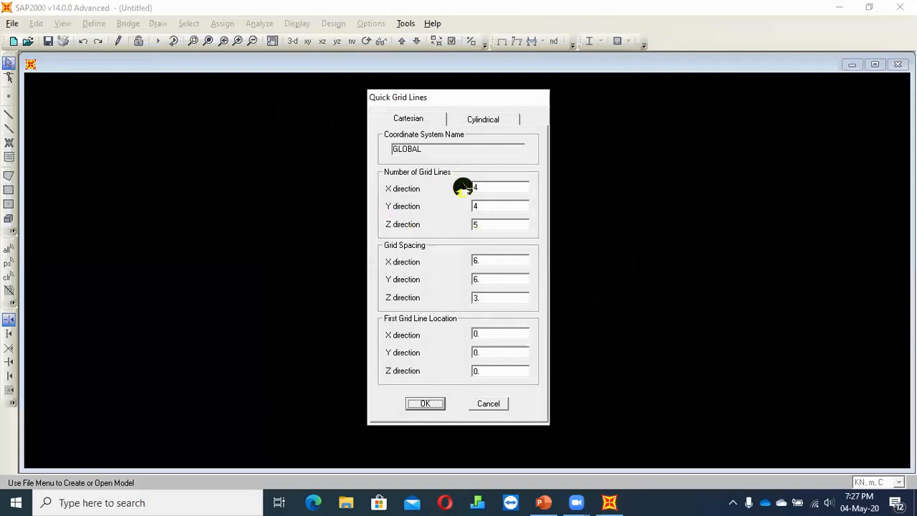
pyautogui.click(476, 120)
pyautogui.click(418, 122)
pyautogui.click(454, 122)
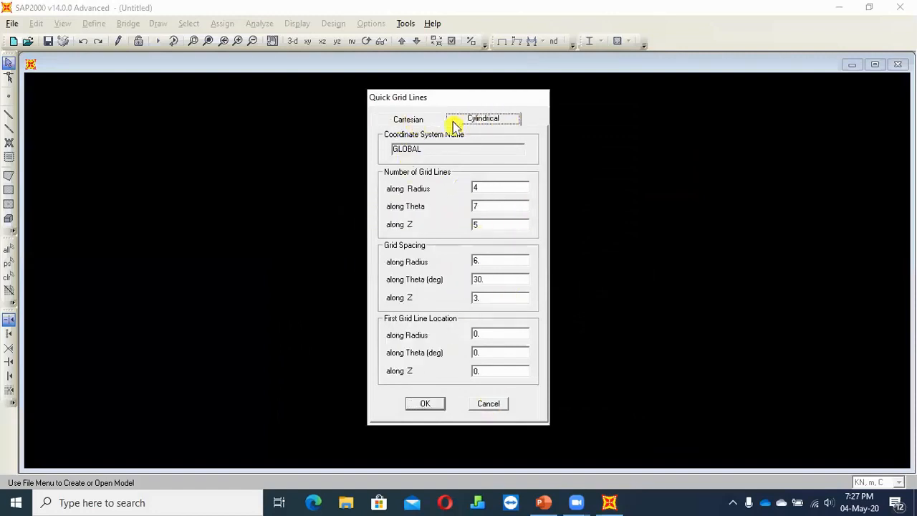
pyautogui.click(413, 122)
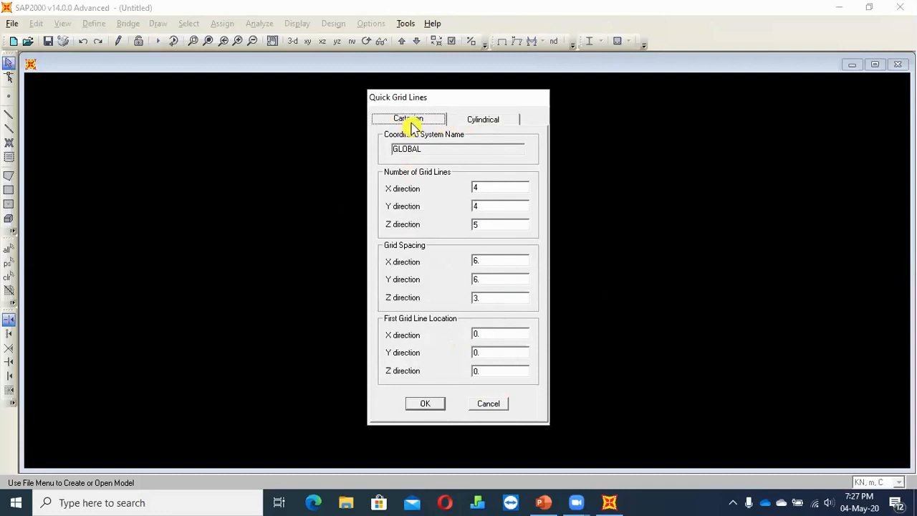
pyautogui.click(476, 122)
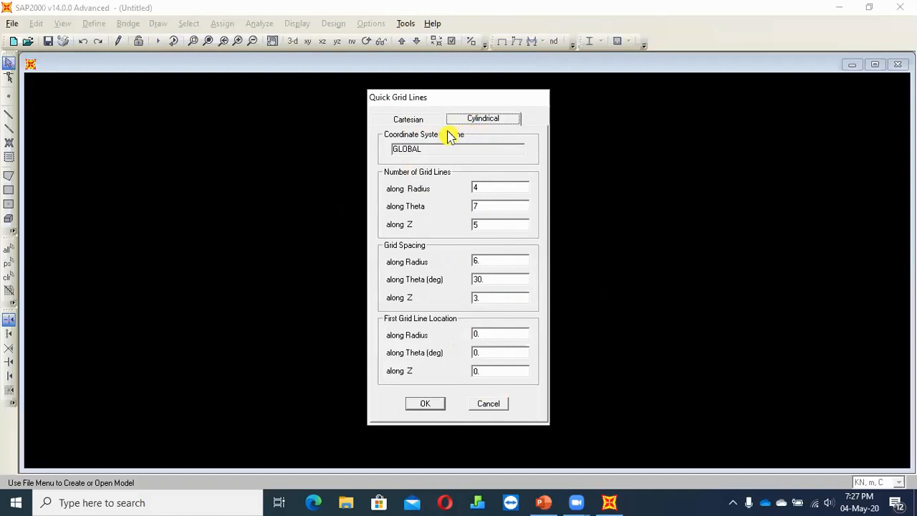
pyautogui.click(419, 123)
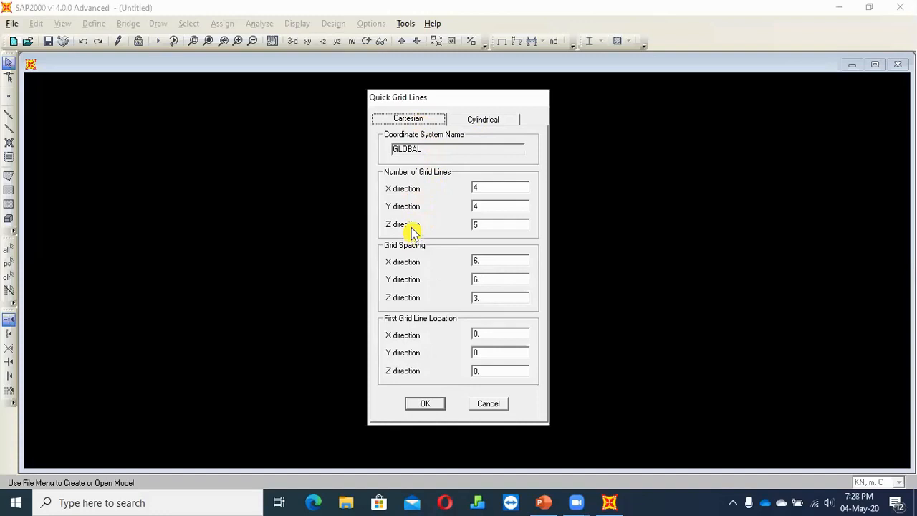
pyautogui.click(483, 119)
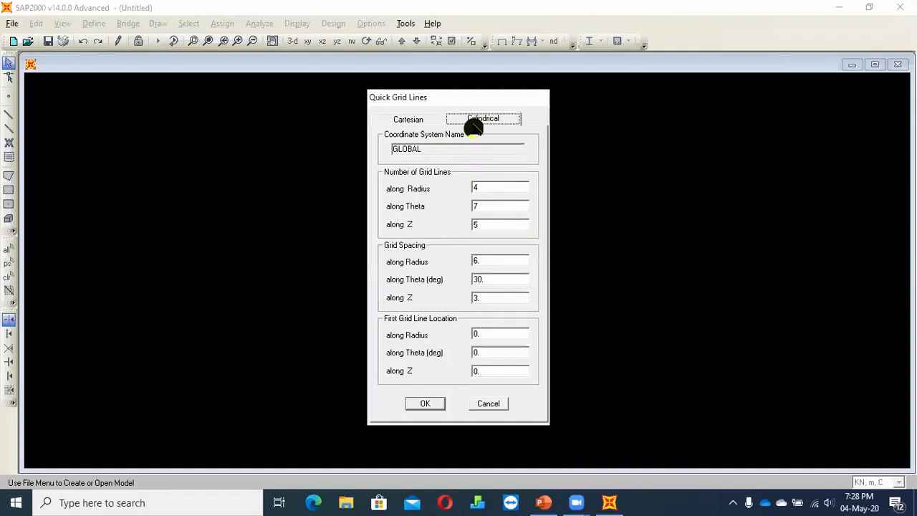
pyautogui.click(435, 122)
pyautogui.click(476, 195)
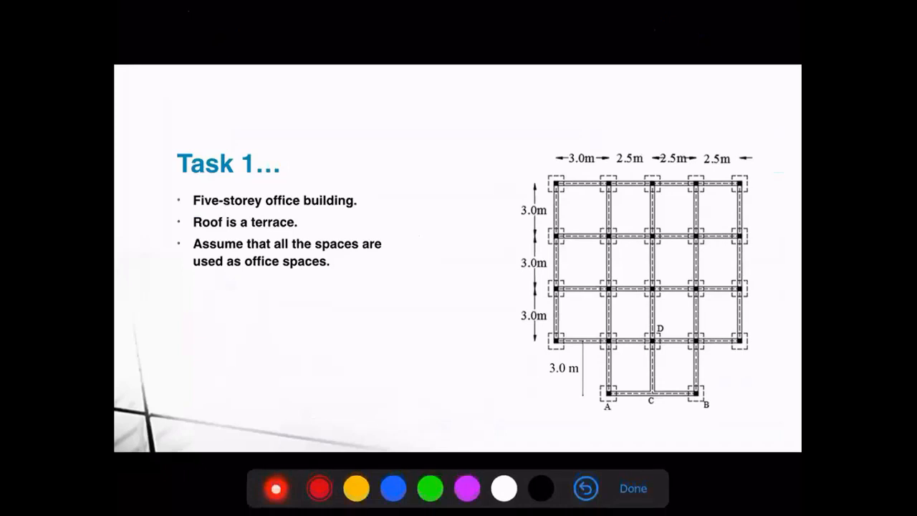
# On the Task 1 slide, sketch labelled red X and Y axis arrows beside the floor plan and a circled dot near their origin
pyautogui.moveTo(554, 432); pyautogui.dragTo(714, 431)
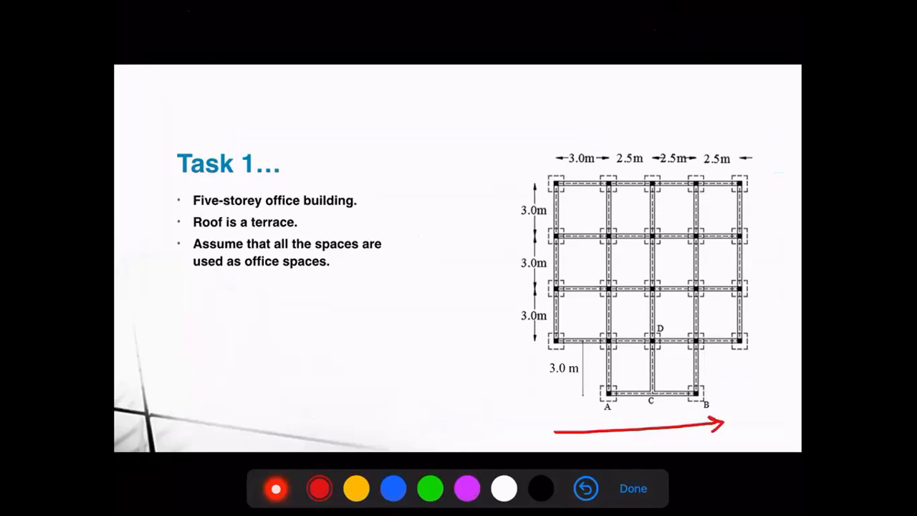
pyautogui.moveTo(741, 419)
pyautogui.mouseDown()
pyautogui.moveTo(751, 430)
pyautogui.moveTo(735, 431)
pyautogui.mouseUp()
pyautogui.moveTo(492, 398)
pyautogui.mouseDown()
pyautogui.moveTo(503, 213)
pyautogui.moveTo(519, 216)
pyautogui.mouseUp()
pyautogui.moveTo(470, 180)
pyautogui.mouseDown()
pyautogui.moveTo(489, 188)
pyautogui.moveTo(486, 207)
pyautogui.mouseUp()
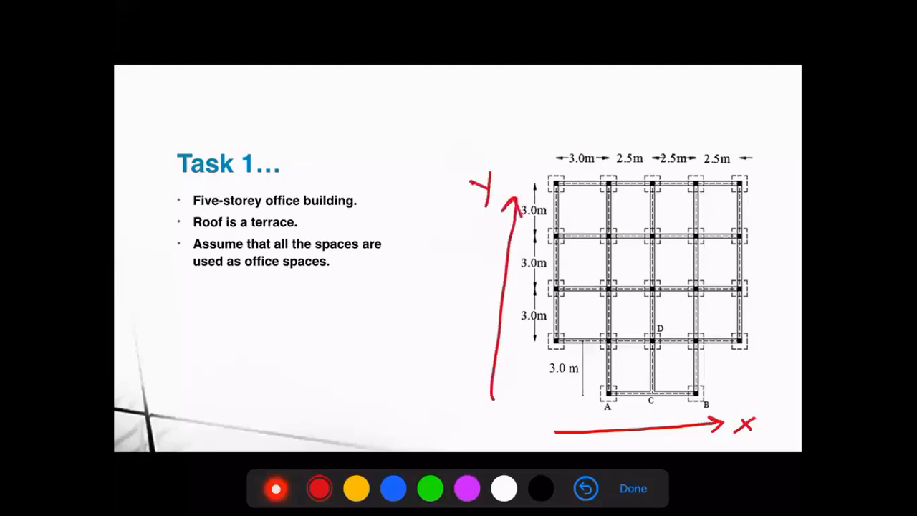
pyautogui.click(515, 428)
pyautogui.moveTo(517, 416); pyautogui.dragTo(526, 420)
# Number the floor plan's vertical grid lines 1 to 5 in red above the plan
pyautogui.moveTo(553, 144); pyautogui.dragTo(553, 156)
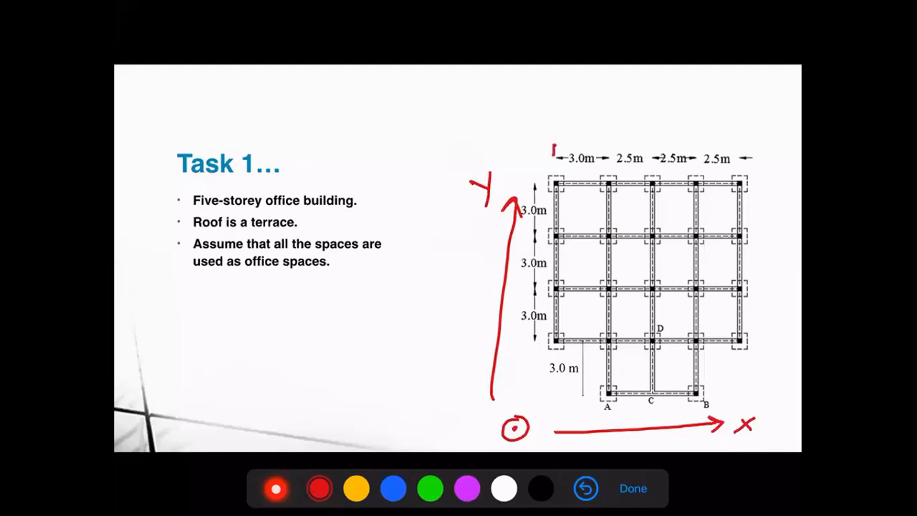
pyautogui.moveTo(603, 141)
pyautogui.mouseDown()
pyautogui.moveTo(612, 151)
pyautogui.moveTo(651, 142)
pyautogui.moveTo(643, 153)
pyautogui.mouseUp()
pyautogui.moveTo(699, 141); pyautogui.dragTo(706, 147)
pyautogui.moveTo(702, 139)
pyautogui.mouseDown()
pyautogui.moveTo(702, 154)
pyautogui.moveTo(736, 141)
pyautogui.mouseUp()
pyautogui.moveTo(736, 141); pyautogui.dragTo(730, 153)
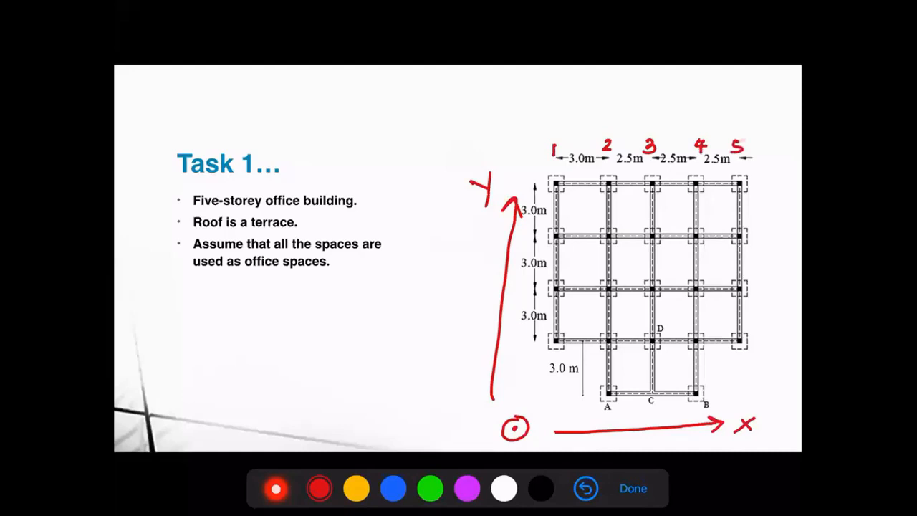
# Retrace the red X axis arrow and the number 1 above the first vertical grid line
pyautogui.moveTo(563, 430); pyautogui.dragTo(702, 426)
pyautogui.moveTo(708, 412)
pyautogui.mouseDown()
pyautogui.moveTo(727, 422)
pyautogui.moveTo(715, 432)
pyautogui.mouseUp()
pyautogui.moveTo(552, 147); pyautogui.dragTo(553, 160)
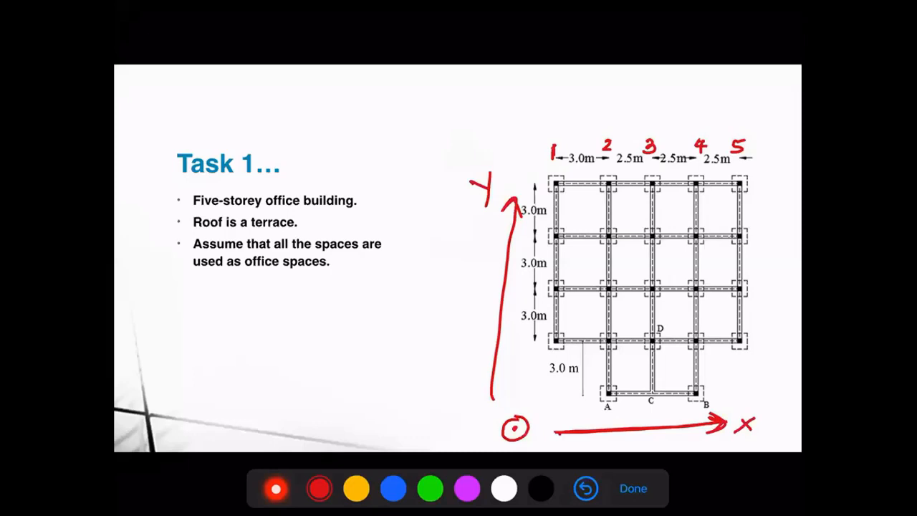
# Number the floor plan's horizontal grid lines 1 to 5 in red, from the lowest line upwards
pyautogui.moveTo(775, 389); pyautogui.dragTo(771, 398)
pyautogui.moveTo(764, 331); pyautogui.dragTo(773, 341)
pyautogui.moveTo(761, 281); pyautogui.dragTo(762, 293)
pyautogui.moveTo(769, 237); pyautogui.dragTo(775, 244)
pyautogui.moveTo(767, 187); pyautogui.dragTo(771, 198)
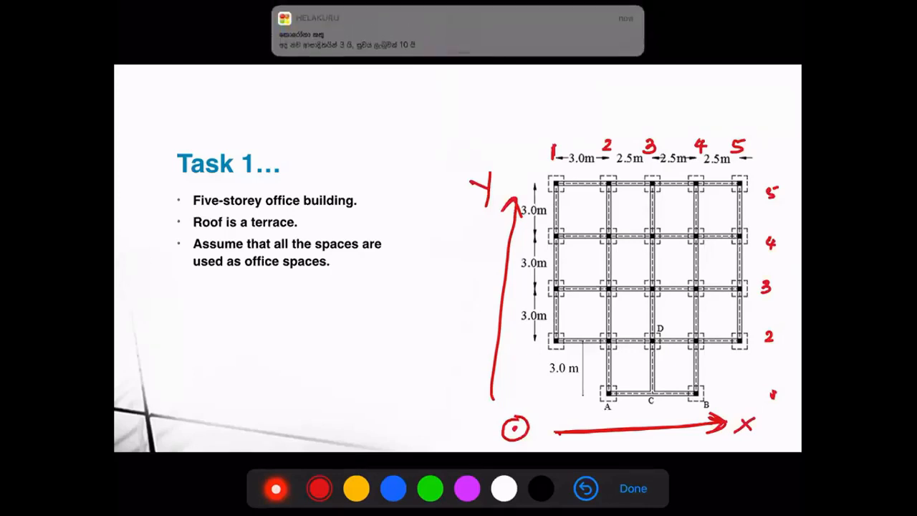
# Handwrite the red note "No. Grids in X – 5" above the floor plan
pyautogui.moveTo(366, 134); pyautogui.dragTo(377, 122)
pyautogui.moveTo(387, 124)
pyautogui.mouseDown()
pyautogui.moveTo(432, 130)
pyautogui.moveTo(458, 116)
pyautogui.moveTo(464, 130)
pyautogui.moveTo(493, 130)
pyautogui.mouseUp()
pyautogui.moveTo(497, 131); pyautogui.dragTo(509, 132)
pyautogui.moveTo(538, 119)
pyautogui.mouseDown()
pyautogui.moveTo(550, 132)
pyautogui.moveTo(548, 121)
pyautogui.moveTo(535, 132)
pyautogui.moveTo(583, 121)
pyautogui.mouseUp()
pyautogui.moveTo(592, 114)
pyautogui.mouseDown()
pyautogui.moveTo(592, 125)
pyautogui.moveTo(603, 112)
pyautogui.mouseUp()
# Handwrite the red note "No. of Grids in Y – 5" above the X grid note
pyautogui.moveTo(370, 101)
pyautogui.mouseDown()
pyautogui.moveTo(380, 91)
pyautogui.moveTo(382, 102)
pyautogui.mouseUp()
pyautogui.moveTo(399, 86); pyautogui.dragTo(402, 97)
pyautogui.moveTo(435, 91)
pyautogui.mouseDown()
pyautogui.moveTo(430, 98)
pyautogui.moveTo(438, 92)
pyautogui.mouseUp()
pyautogui.moveTo(449, 84); pyautogui.dragTo(439, 107)
pyautogui.moveTo(443, 101); pyautogui.dragTo(503, 102)
pyautogui.click(489, 104)
pyautogui.moveTo(517, 90)
pyautogui.mouseDown()
pyautogui.moveTo(522, 101)
pyautogui.moveTo(549, 103)
pyautogui.mouseUp()
pyautogui.moveTo(560, 92)
pyautogui.mouseDown()
pyautogui.moveTo(574, 90)
pyautogui.moveTo(557, 113)
pyautogui.mouseUp()
pyautogui.moveTo(589, 105); pyautogui.dragTo(598, 101)
pyautogui.moveTo(617, 94)
pyautogui.mouseDown()
pyautogui.moveTo(613, 104)
pyautogui.moveTo(623, 97)
pyautogui.mouseUp()
# Handwrite the red note "Z – 2" beneath the X grid note
pyautogui.moveTo(529, 137); pyautogui.dragTo(538, 146)
pyautogui.moveTo(564, 139); pyautogui.dragTo(576, 138)
pyautogui.moveTo(591, 130); pyautogui.dragTo(599, 140)
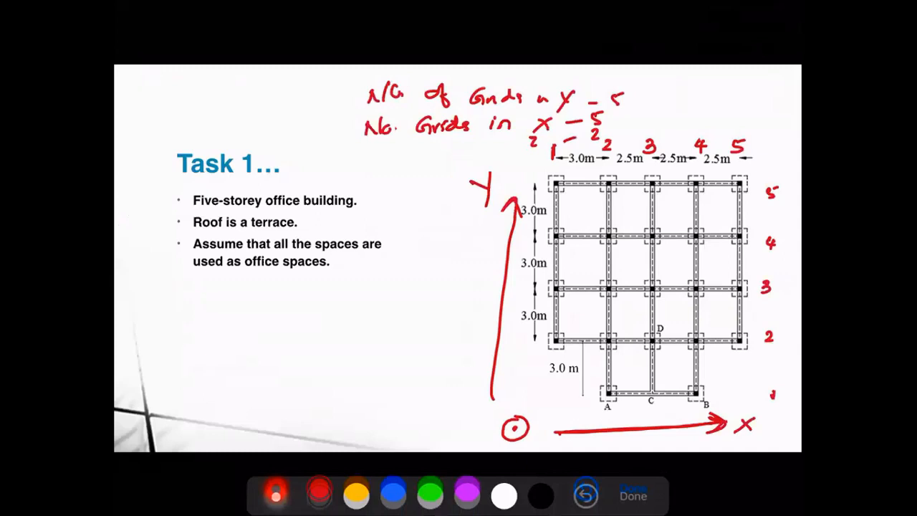
# Handwrite the red note "Grid spacing X" below the Task 1 bullet list
pyautogui.moveTo(224, 315)
pyautogui.mouseDown()
pyautogui.moveTo(222, 324)
pyautogui.moveTo(237, 326)
pyautogui.mouseUp()
pyautogui.moveTo(248, 320)
pyautogui.mouseDown()
pyautogui.moveTo(252, 309)
pyautogui.moveTo(276, 327)
pyautogui.moveTo(332, 312)
pyautogui.moveTo(334, 321)
pyautogui.mouseUp()
pyautogui.moveTo(338, 319)
pyautogui.mouseDown()
pyautogui.moveTo(347, 329)
pyautogui.moveTo(398, 327)
pyautogui.mouseUp()
pyautogui.moveTo(398, 310); pyautogui.dragTo(383, 326)
# Handwrite the red note "Grid spacing Y" beneath the X spacing note
pyautogui.moveTo(228, 352); pyautogui.dragTo(230, 371)
pyautogui.moveTo(233, 371); pyautogui.dragTo(244, 368)
pyautogui.moveTo(258, 352)
pyautogui.mouseDown()
pyautogui.moveTo(255, 369)
pyautogui.moveTo(290, 368)
pyautogui.moveTo(301, 378)
pyautogui.mouseUp()
pyautogui.moveTo(304, 359); pyautogui.dragTo(324, 367)
pyautogui.moveTo(335, 359)
pyautogui.mouseDown()
pyautogui.moveTo(331, 367)
pyautogui.moveTo(339, 366)
pyautogui.mouseUp()
pyautogui.moveTo(344, 358)
pyautogui.mouseDown()
pyautogui.moveTo(354, 374)
pyautogui.moveTo(395, 367)
pyautogui.mouseUp()
pyautogui.moveTo(403, 356); pyautogui.dragTo(393, 377)
# Handwrite the red note "Grid spacing Z" beneath the Y spacing note
pyautogui.moveTo(225, 405)
pyautogui.mouseDown()
pyautogui.moveTo(215, 423)
pyautogui.moveTo(226, 423)
pyautogui.mouseUp()
pyautogui.moveTo(228, 423)
pyautogui.mouseDown()
pyautogui.moveTo(234, 414)
pyautogui.moveTo(239, 422)
pyautogui.mouseUp()
pyautogui.moveTo(252, 404)
pyautogui.mouseDown()
pyautogui.moveTo(249, 423)
pyautogui.moveTo(285, 419)
pyautogui.mouseUp()
pyautogui.moveTo(301, 409)
pyautogui.mouseDown()
pyautogui.moveTo(298, 425)
pyautogui.moveTo(324, 417)
pyautogui.mouseUp()
pyautogui.moveTo(337, 409)
pyautogui.mouseDown()
pyautogui.moveTo(339, 419)
pyautogui.moveTo(358, 409)
pyautogui.moveTo(398, 416)
pyautogui.mouseUp()
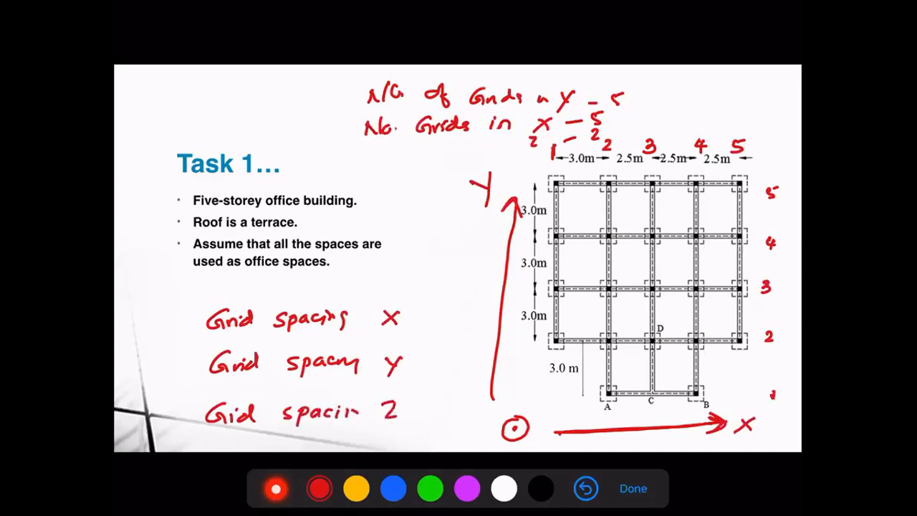
# Emphasize the X axis arrow, underline the X dimensions, circle the 3.0 m bay, and write "– 2.5" after the X spacing note
pyautogui.moveTo(560, 431)
pyautogui.mouseDown()
pyautogui.moveTo(681, 426)
pyautogui.moveTo(639, 413)
pyautogui.moveTo(573, 417)
pyautogui.moveTo(710, 421)
pyautogui.mouseUp()
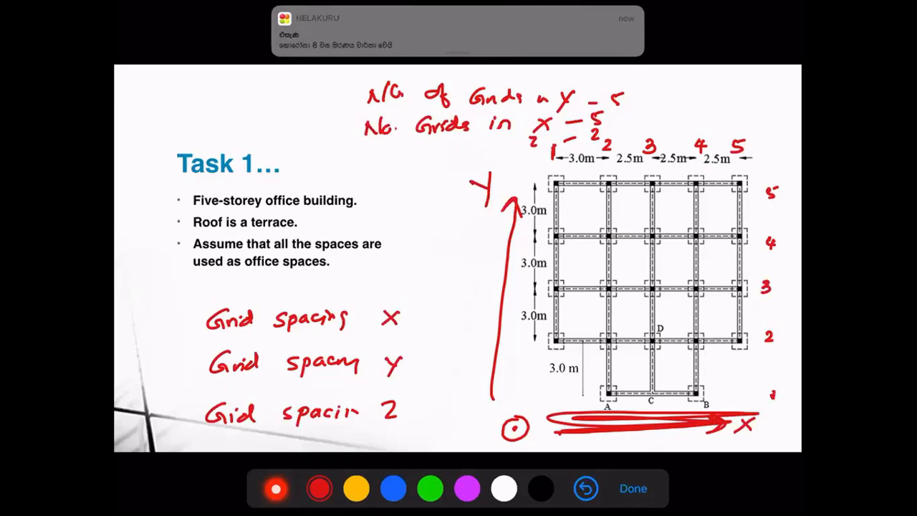
pyautogui.moveTo(564, 168); pyautogui.dragTo(731, 167)
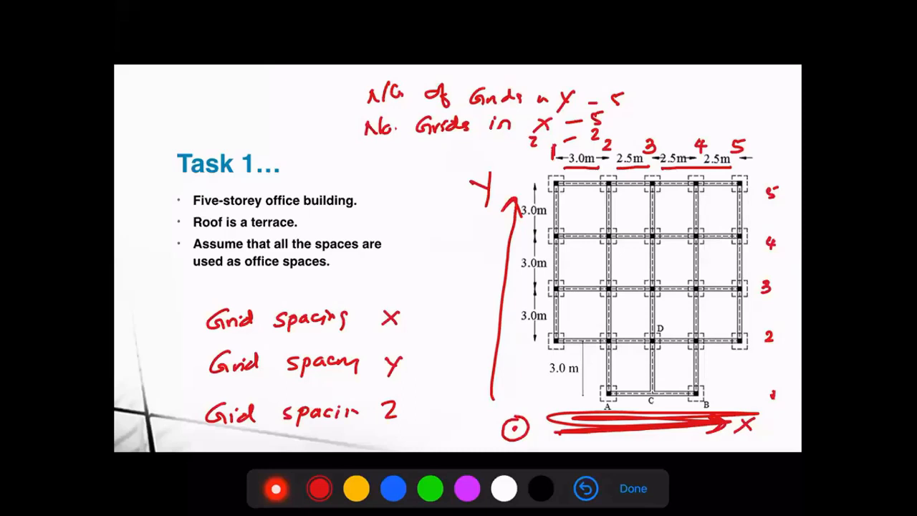
pyautogui.moveTo(575, 142)
pyautogui.mouseDown()
pyautogui.moveTo(577, 174)
pyautogui.moveTo(596, 153)
pyautogui.mouseUp()
pyautogui.moveTo(413, 317)
pyautogui.mouseDown()
pyautogui.moveTo(464, 322)
pyautogui.moveTo(480, 305)
pyautogui.mouseUp()
pyautogui.click(462, 320)
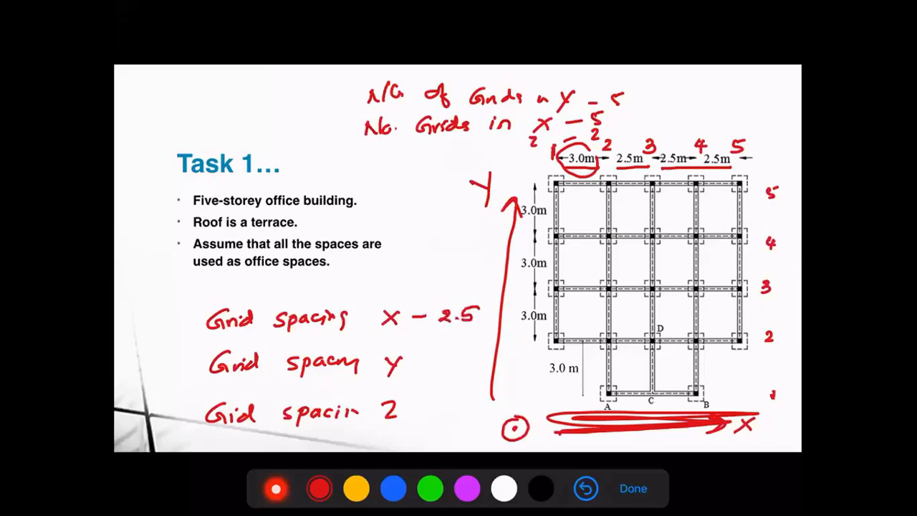
# Circle the lowest 3.0 m dimension, write "– 3" after the Y spacing note, and fill in the Z spacing
pyautogui.moveTo(576, 351)
pyautogui.mouseDown()
pyautogui.moveTo(566, 349)
pyautogui.moveTo(583, 375)
pyautogui.mouseUp()
pyautogui.moveTo(417, 369); pyautogui.dragTo(446, 376)
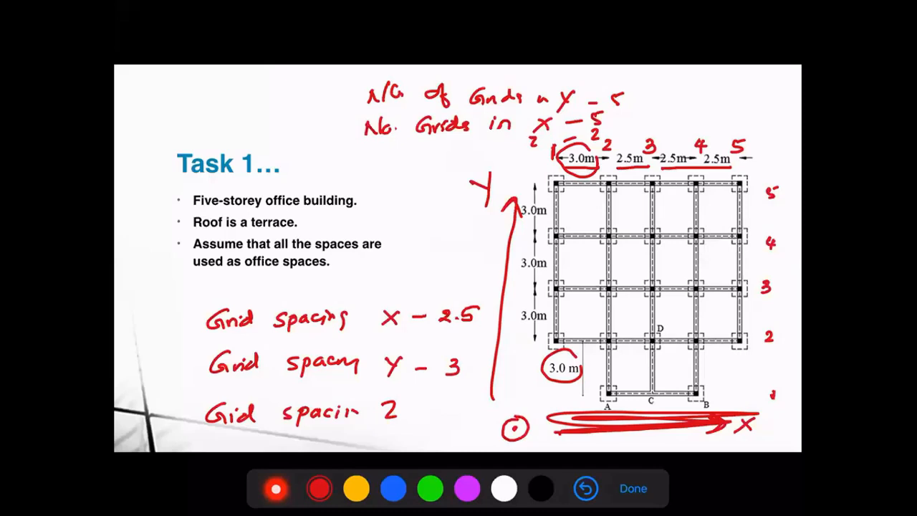
pyautogui.moveTo(419, 411); pyautogui.dragTo(444, 419)
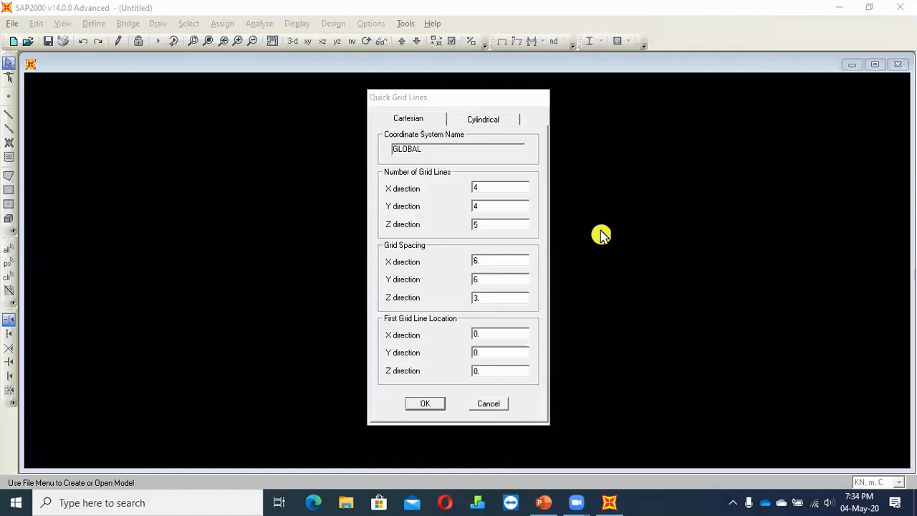
# In SAP2000, set the number of grid lines to 5 in X, 5 in Y and 2 in Z
pyautogui.doubleClick(492, 188)
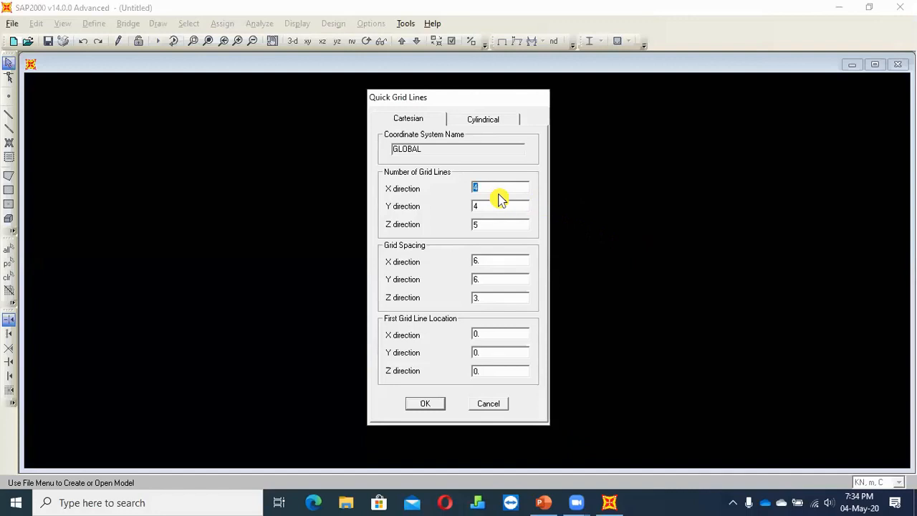
pyautogui.write('5')
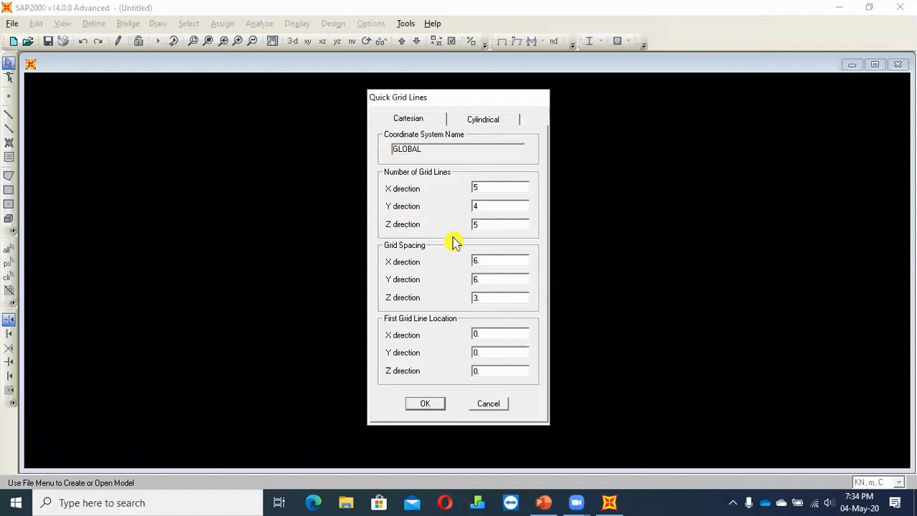
pyautogui.doubleClick(485, 208)
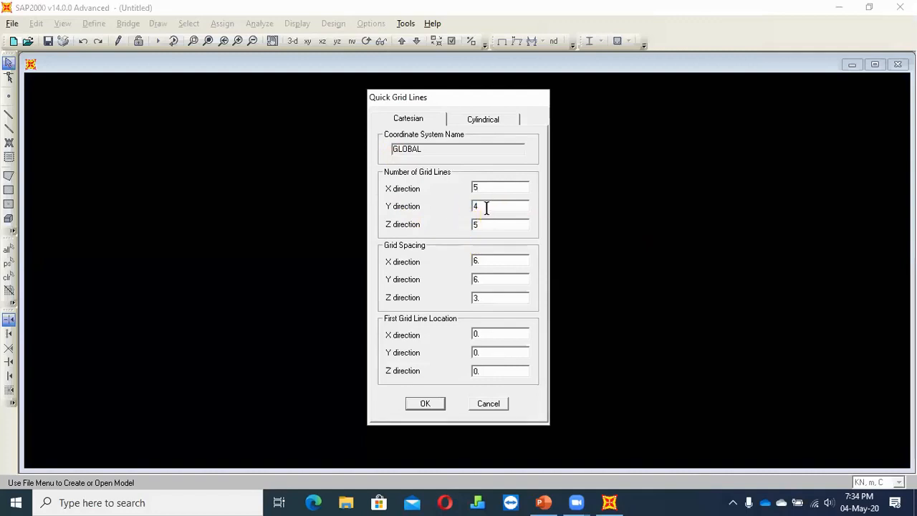
pyautogui.write('5')
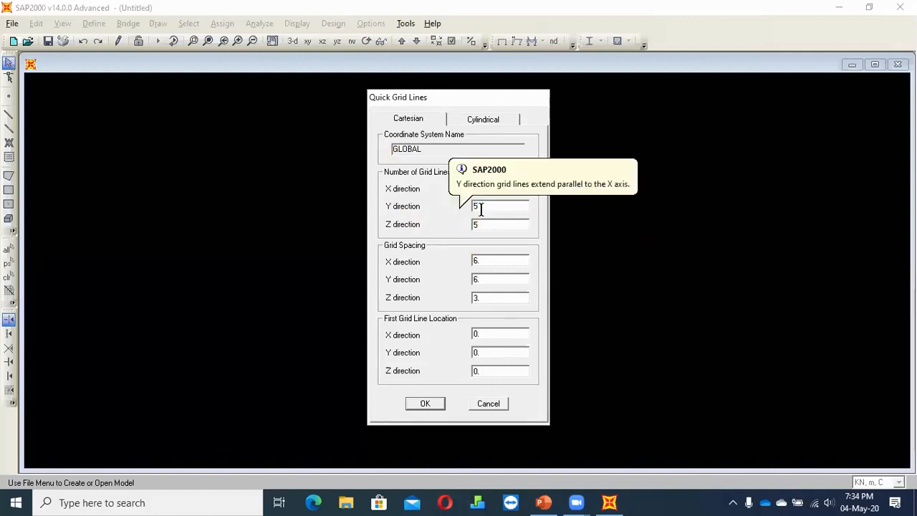
pyautogui.doubleClick(495, 225)
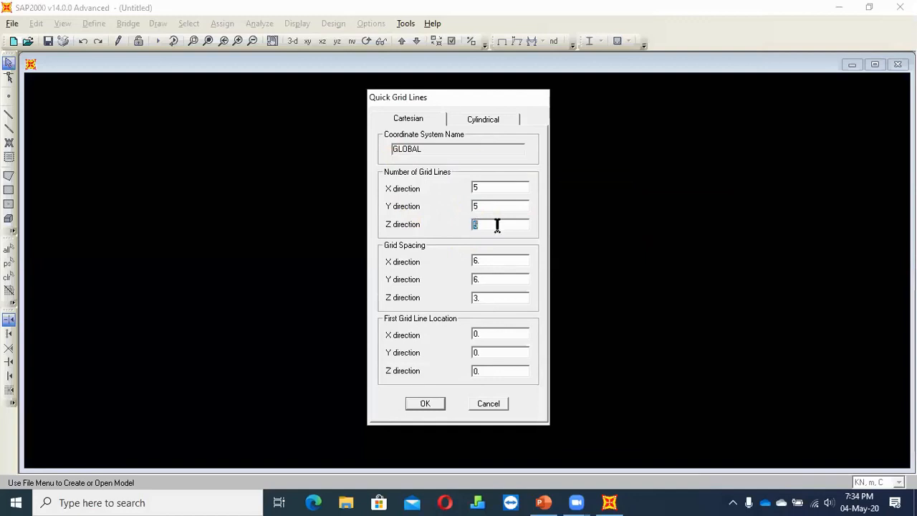
pyautogui.write('2')
# Set the grid spacing to 2.5 in X and 3 in Y, and create the grid
pyautogui.doubleClick(521, 260)
pyautogui.write('2.5')
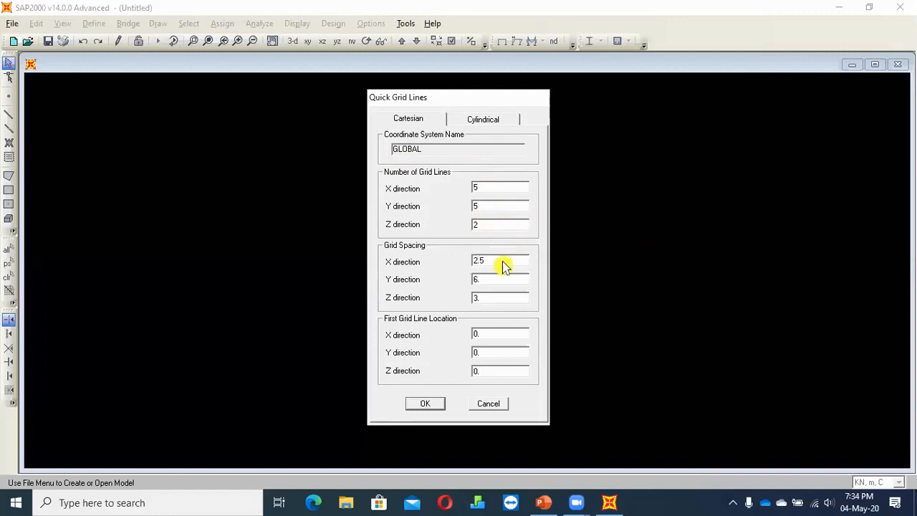
pyautogui.doubleClick(487, 279)
pyautogui.write('3')
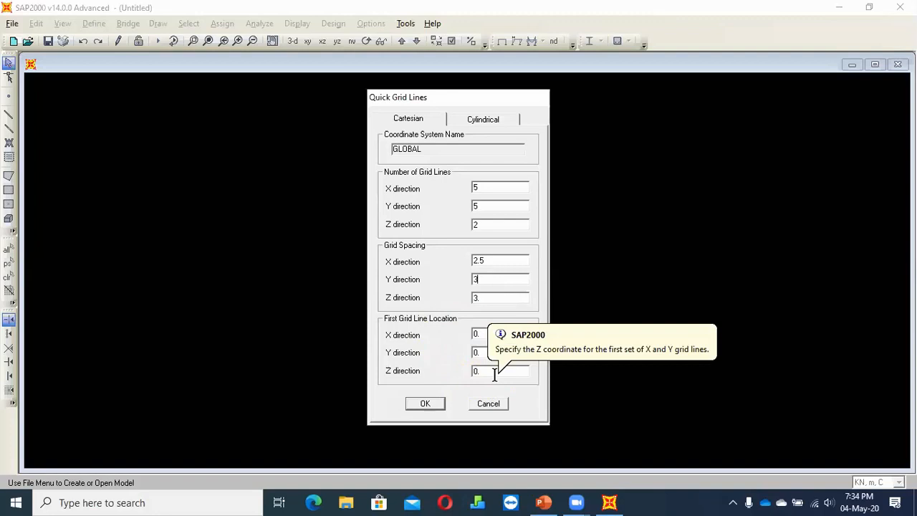
pyautogui.click(427, 404)
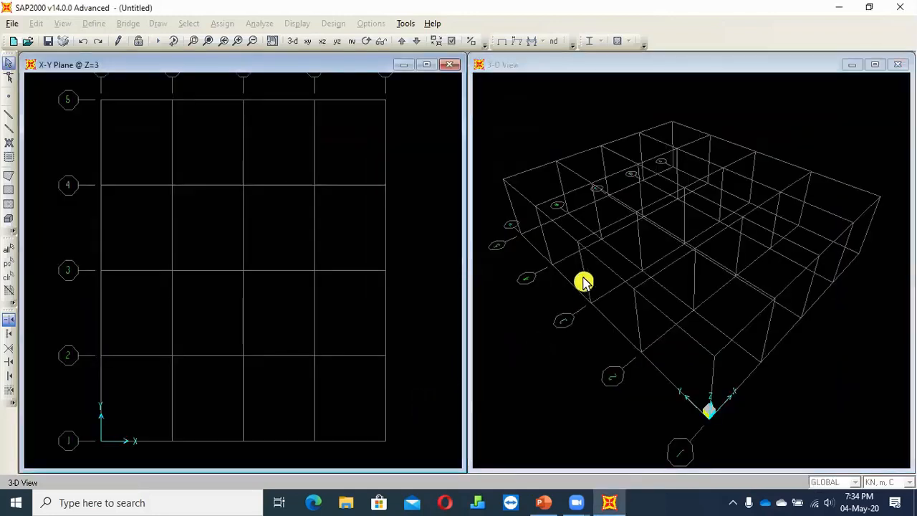
# Fit the whole X-Y plan grid with its grid labels in the view, and examine it alongside the 3-D view
pyautogui.click(274, 198)
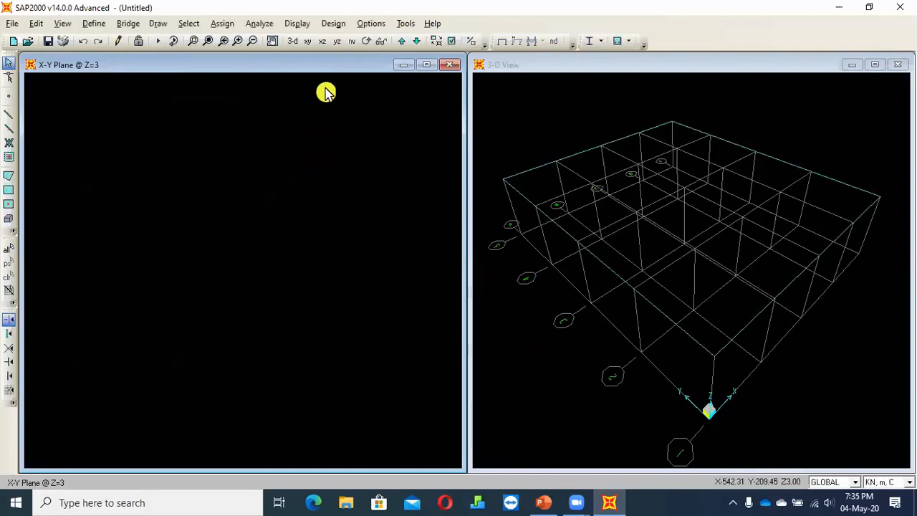
pyautogui.click(207, 41)
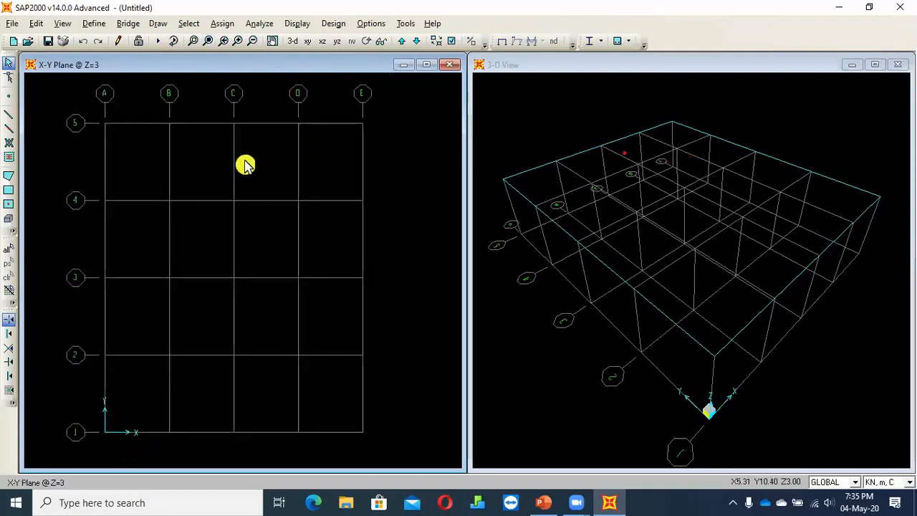
pyautogui.moveTo(245, 160)
pyautogui.mouseDown(button='middle')
pyautogui.moveTo(232, 193)
pyautogui.moveTo(241, 199)
pyautogui.moveTo(248, 172)
pyautogui.mouseUp(button='middle')
pyautogui.scroll(-2, 247, 172)
pyautogui.scroll(2, 248, 167)
pyautogui.scroll(-2, 250, 164)
pyautogui.scroll(1, 251, 164)
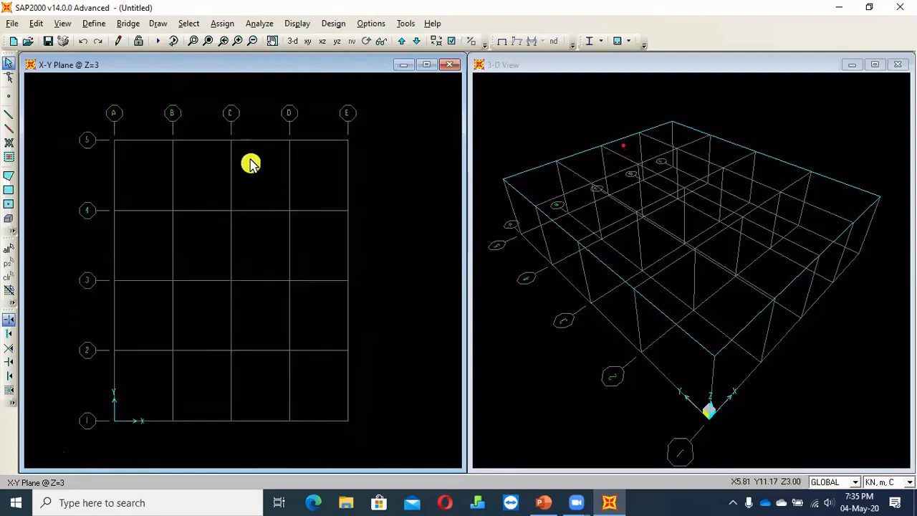
pyautogui.scroll(1, 250, 164)
pyautogui.scroll(-2, 251, 163)
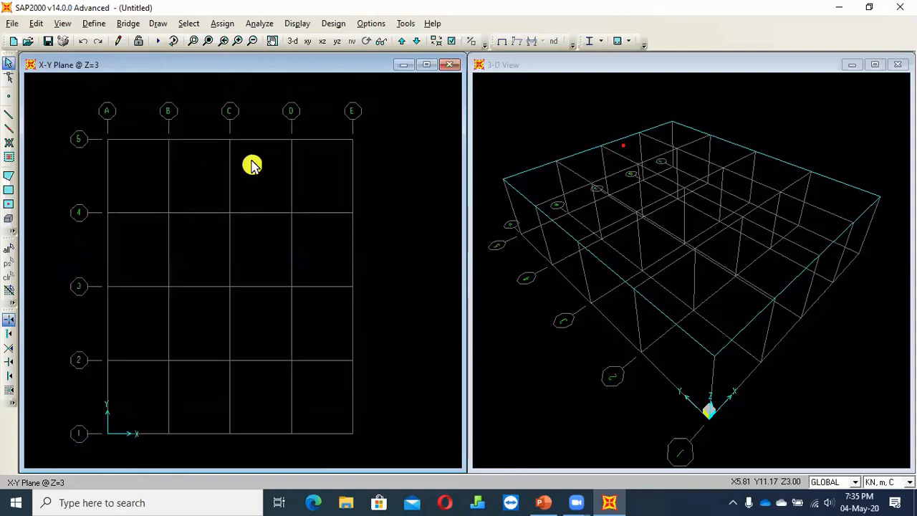
pyautogui.moveTo(600, 297); pyautogui.dragTo(584, 274, button='middle')
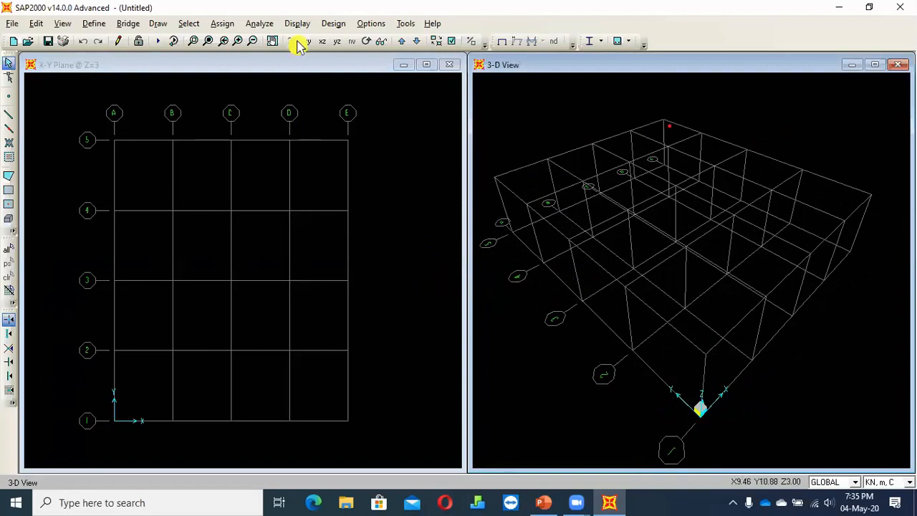
pyautogui.click(233, 72)
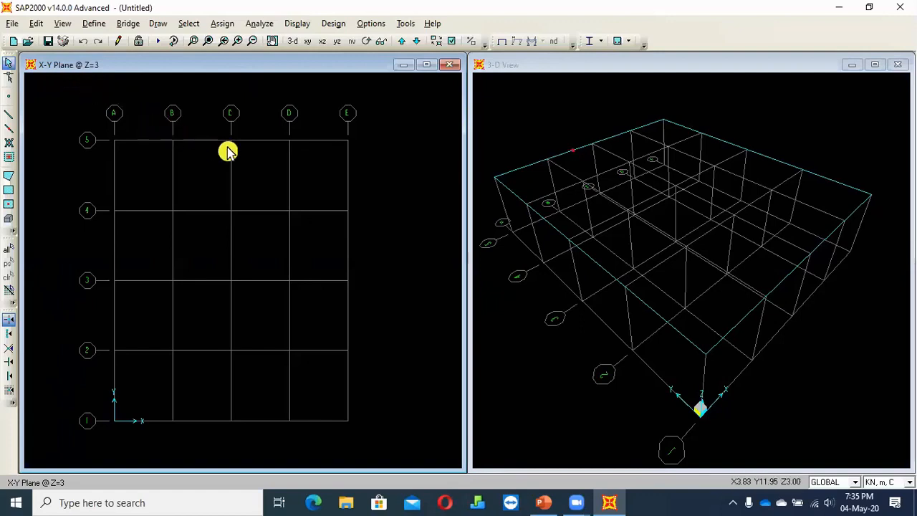
# Review the Task 1 floor plan in PowerPoint, and return to SAP2000 to view the X-Y plane at Z=0
pyautogui.click(543, 502)
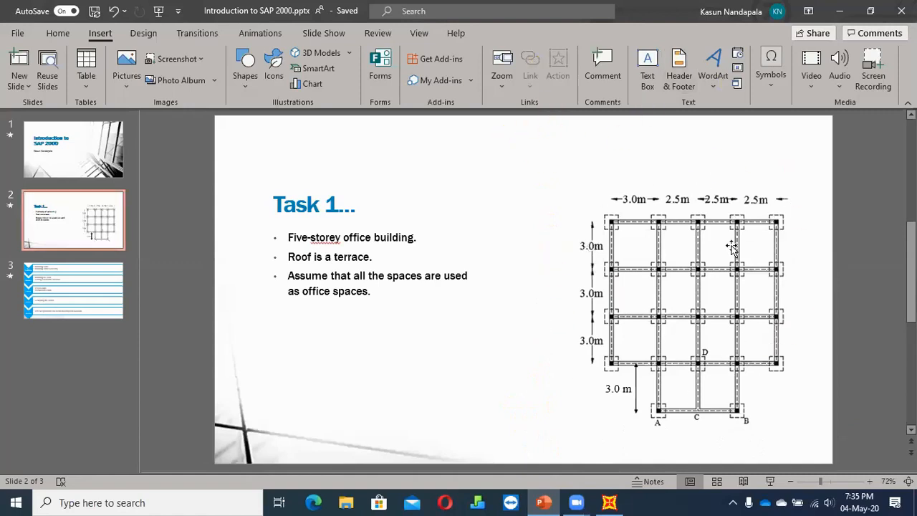
pyautogui.hotkey('alt', 'Tab')
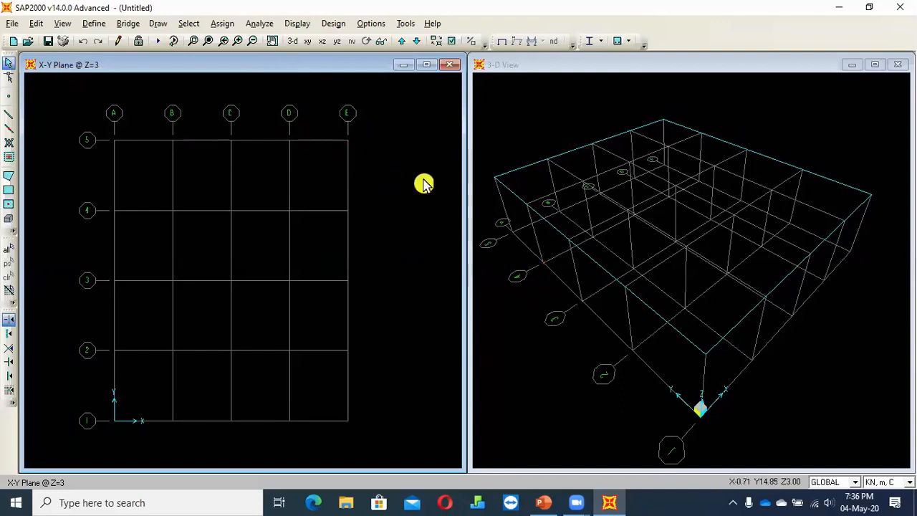
pyautogui.click(417, 42)
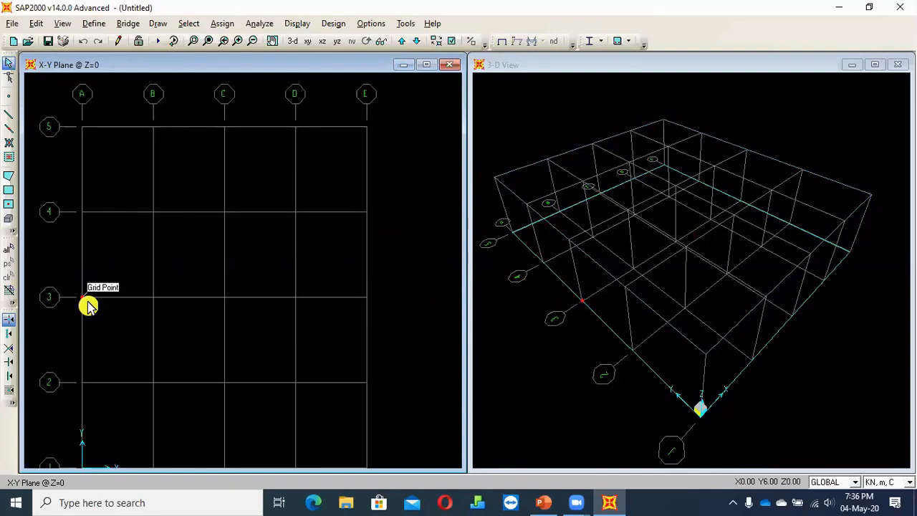
pyautogui.scroll(-2, 88, 306)
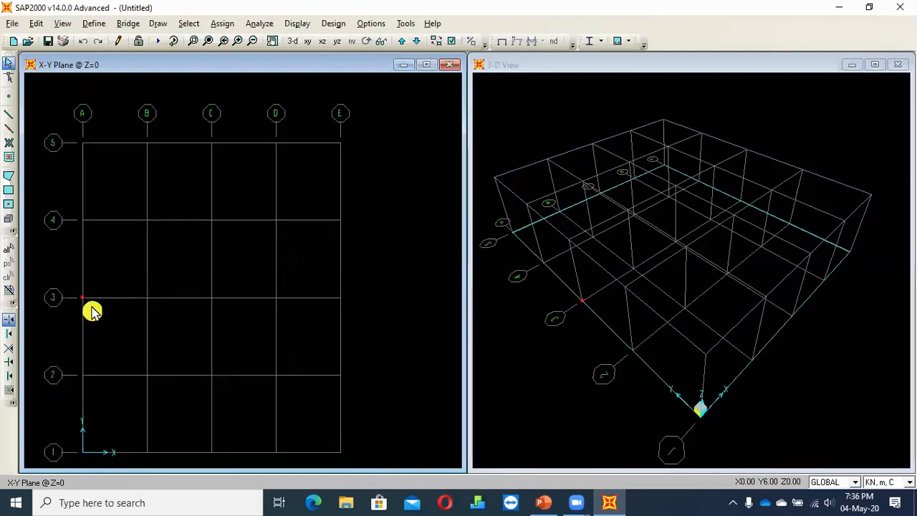
pyautogui.scroll(1, 86, 312)
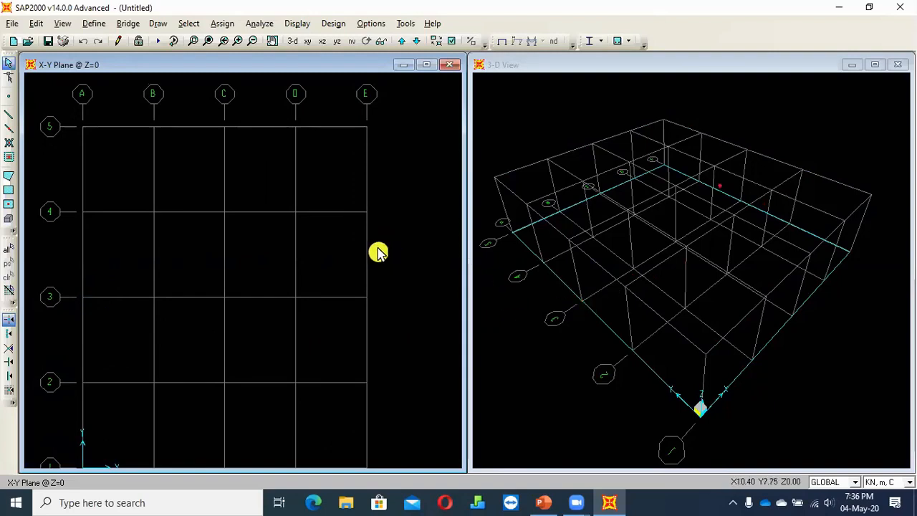
pyautogui.scroll(-2, 419, 281)
pyautogui.scroll(-1, 410, 275)
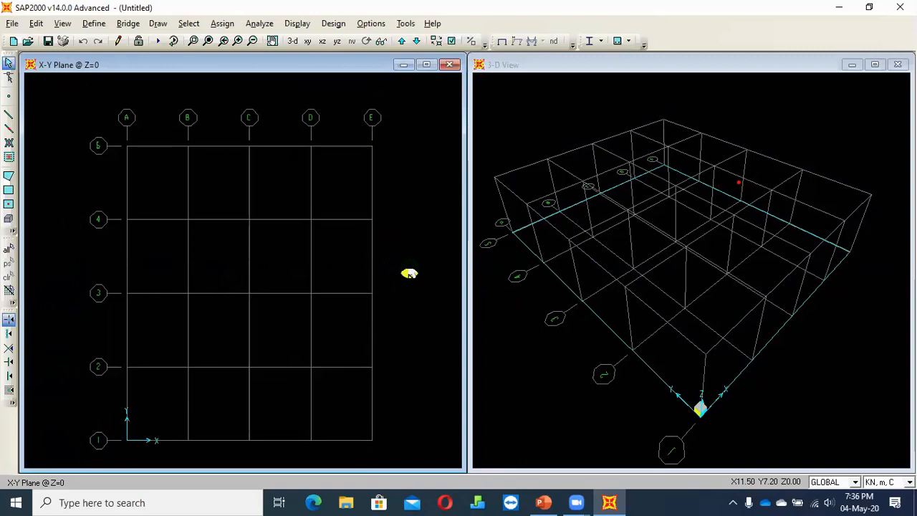
# Switch the plan view to the X-Z plane and cycle upward through the elevations to Y=12
pyautogui.click(323, 43)
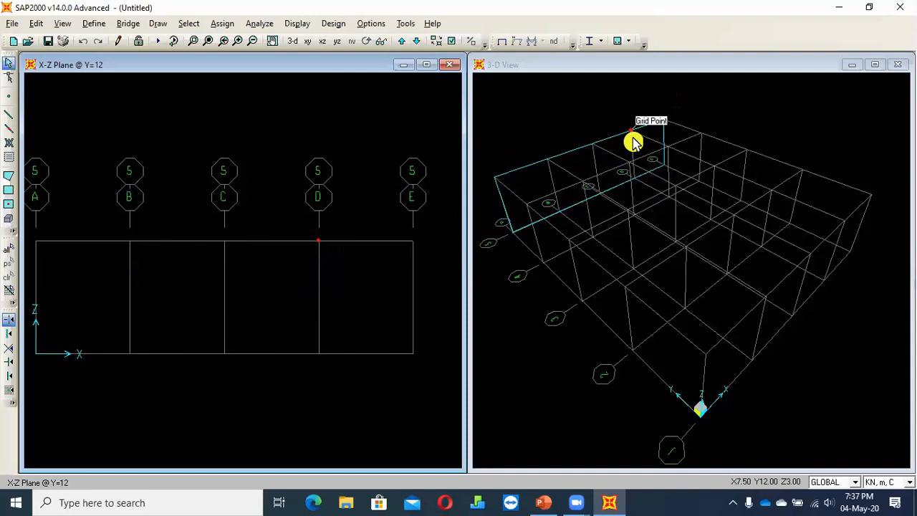
pyautogui.click(403, 41)
pyautogui.click(404, 41)
pyautogui.click(404, 42)
pyautogui.click(404, 41)
pyautogui.click(404, 42)
pyautogui.click(404, 43)
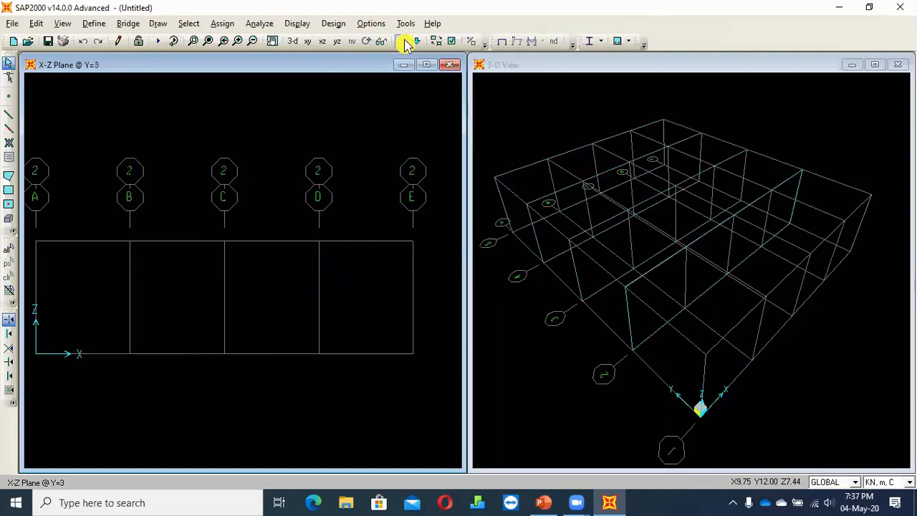
pyautogui.click(404, 42)
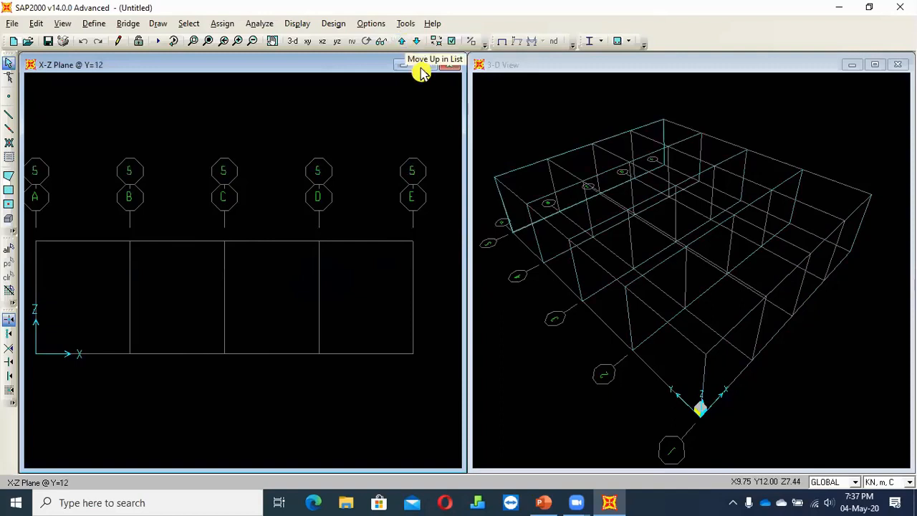
# Cycle downward through the X-Z elevations to Y=0, and move back up to Y=3
pyautogui.click(418, 45)
pyautogui.click(419, 43)
pyautogui.click(418, 43)
pyautogui.click(418, 43)
pyautogui.click(418, 43)
pyautogui.click(418, 43)
pyautogui.click(419, 43)
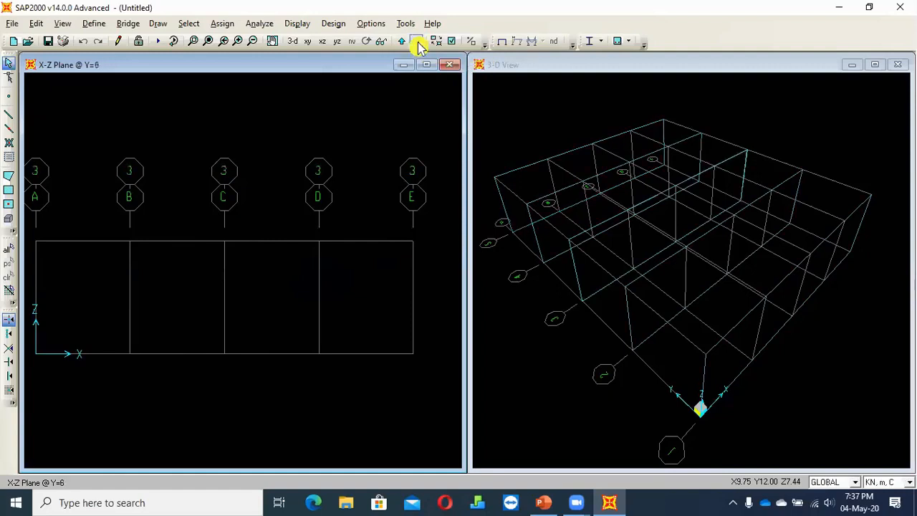
pyautogui.click(418, 43)
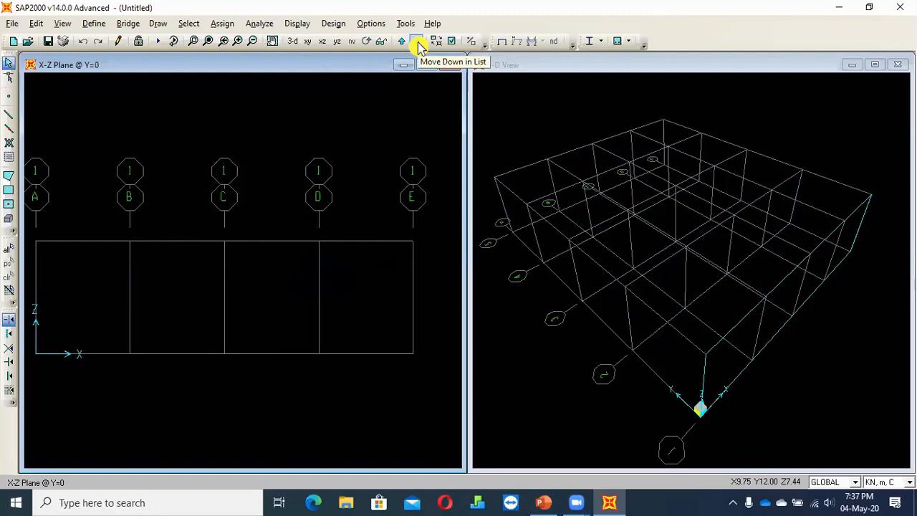
pyautogui.click(402, 41)
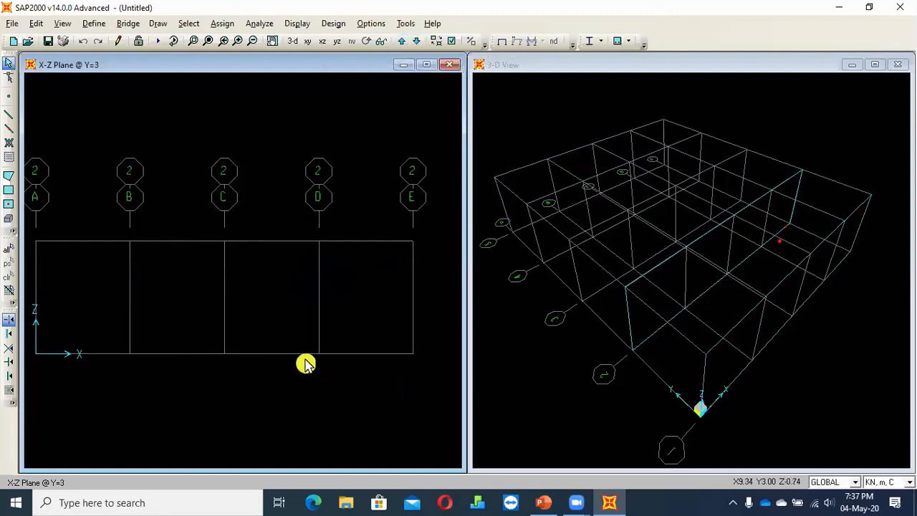
# Switch to the Y-Z plane and cycle upward through the elevations along X
pyautogui.click(337, 40)
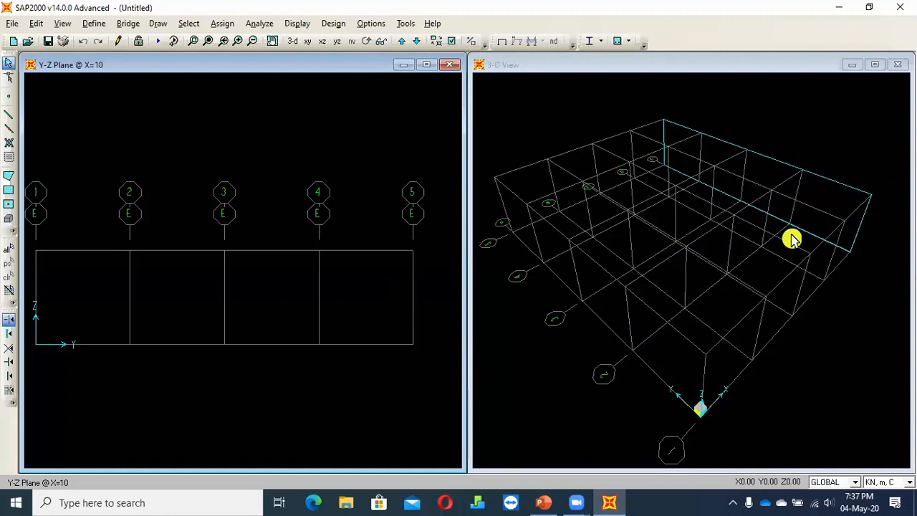
pyautogui.click(402, 42)
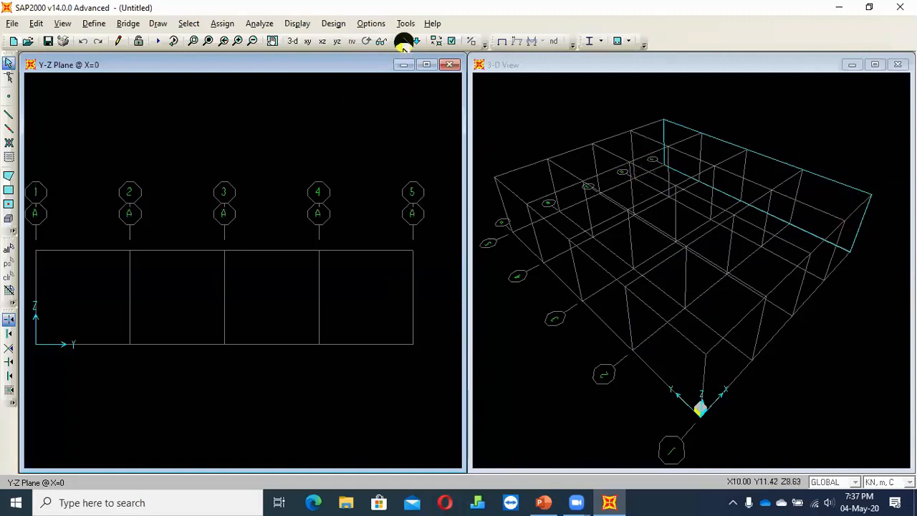
pyautogui.click(402, 42)
pyautogui.click(403, 42)
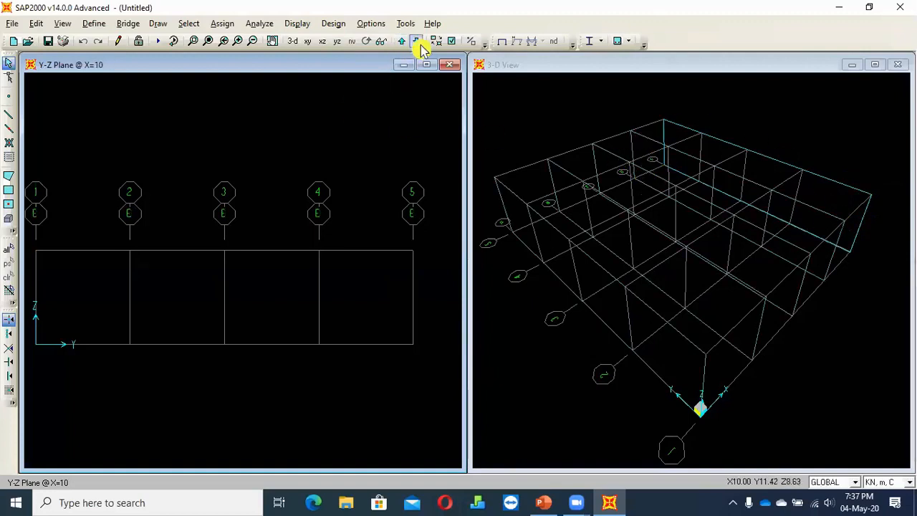
# Cycle the Y-Z view downward through the elevations along X to X=0
pyautogui.click(417, 41)
pyautogui.click(416, 41)
pyautogui.click(416, 42)
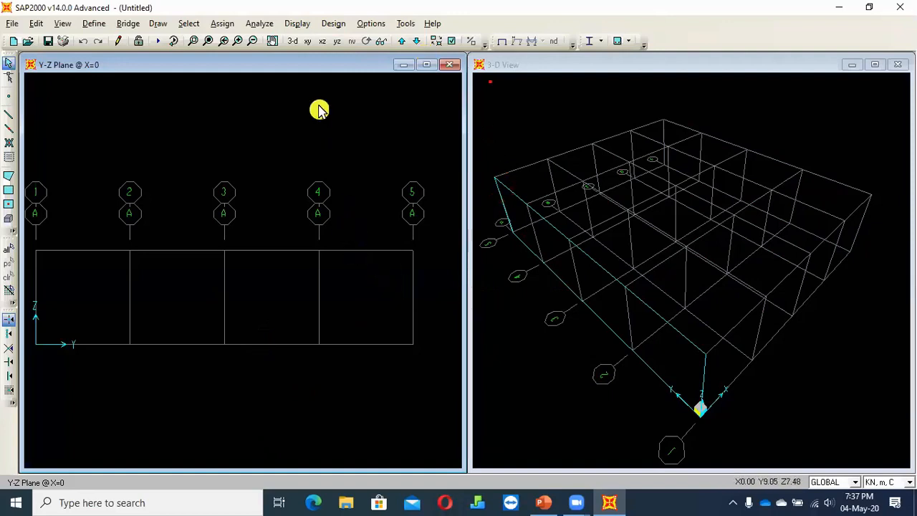
pyautogui.scroll(-1, 364, 111)
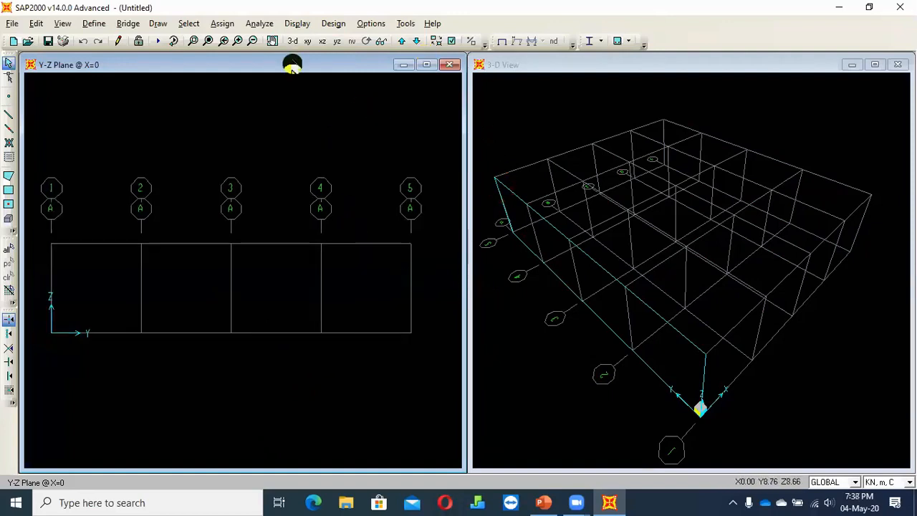
# Split the display into four windows, showing the X-Y plane at Z=0, X-Z at Y=12 and Y-Z at X=10 beside the 3-D view
pyautogui.click(370, 23)
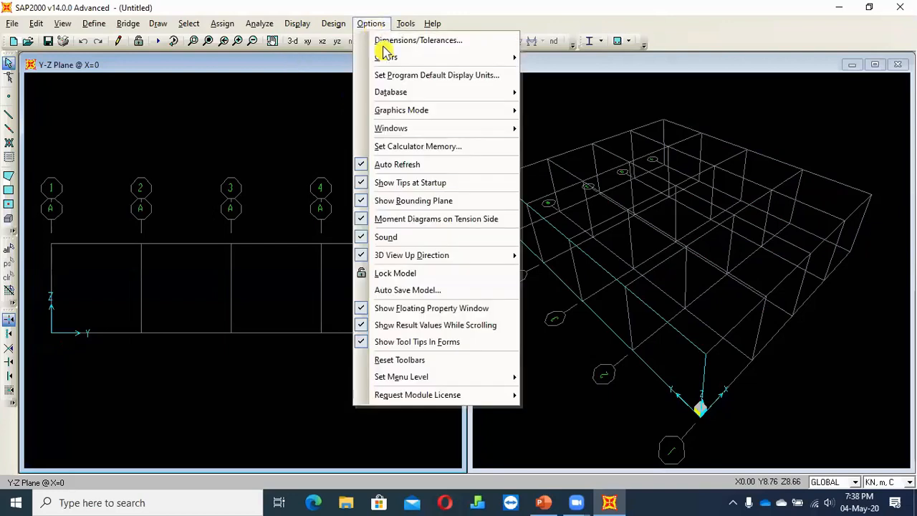
pyautogui.moveTo(422, 133)
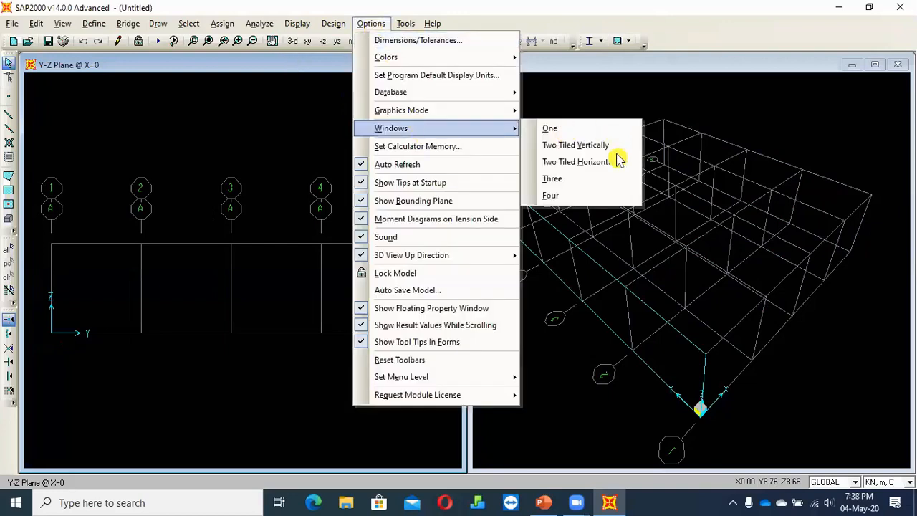
pyautogui.click(589, 200)
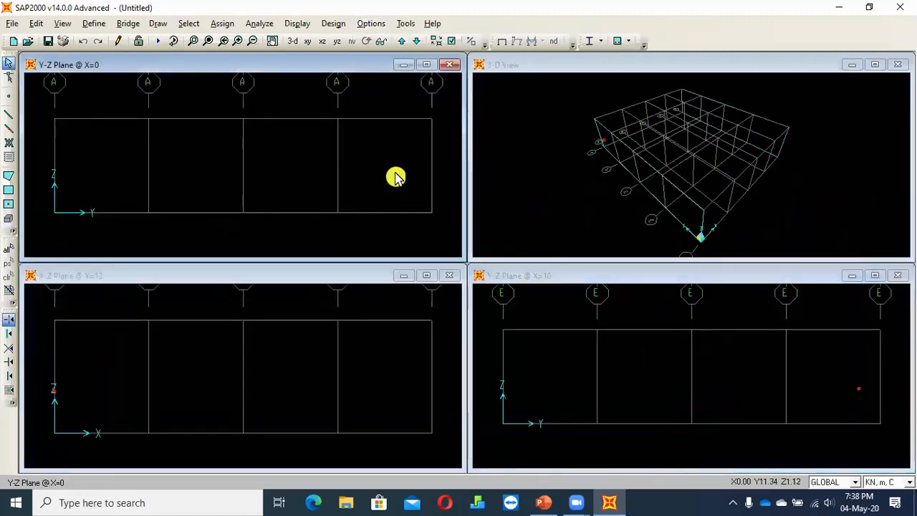
pyautogui.click(310, 43)
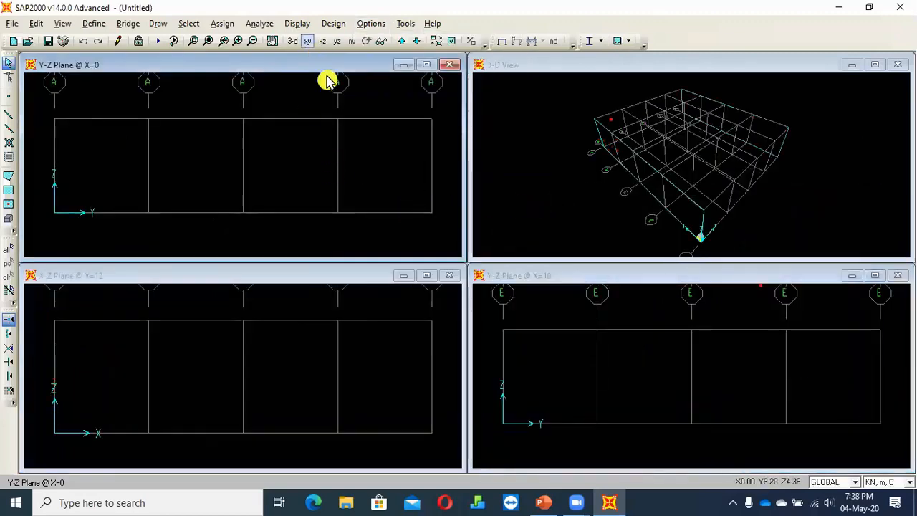
pyautogui.click(308, 363)
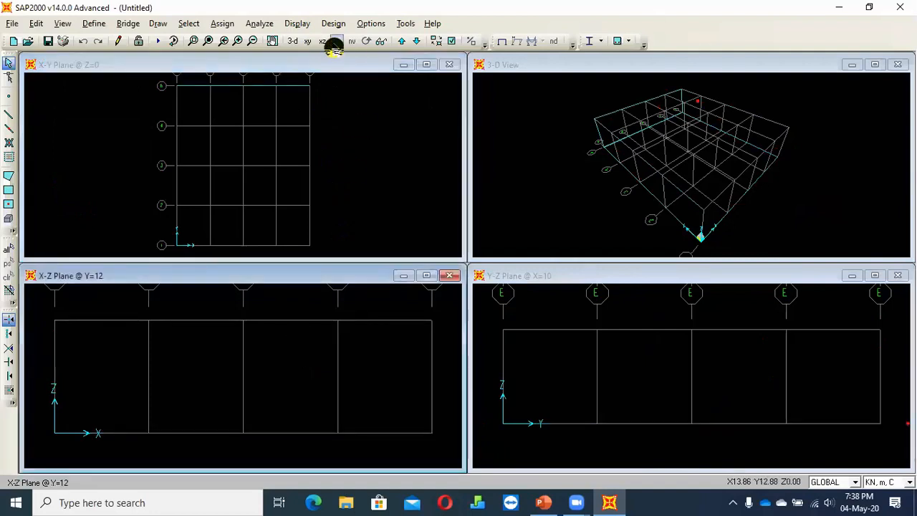
pyautogui.click(565, 331)
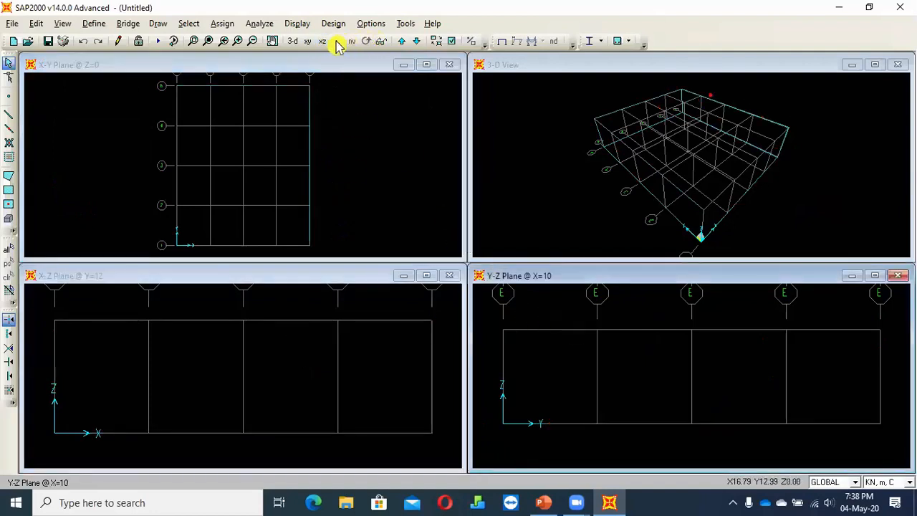
pyautogui.scroll(-1, 540, 340)
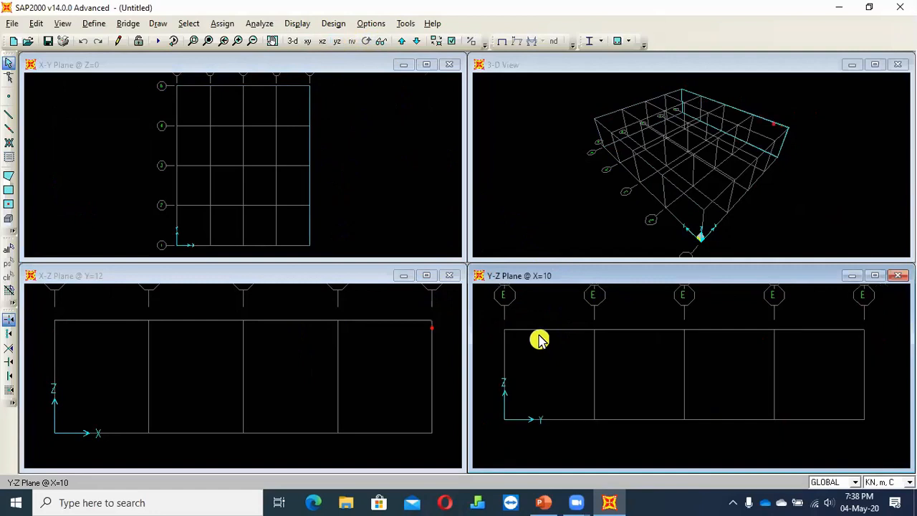
pyautogui.scroll(1, 549, 321)
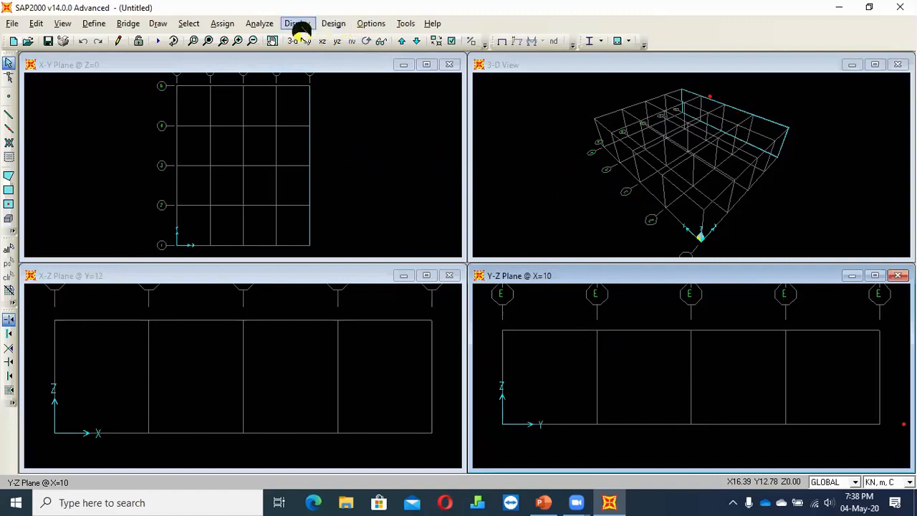
# Return the display to two vertically tiled windows
pyautogui.click(373, 23)
pyautogui.moveTo(454, 127)
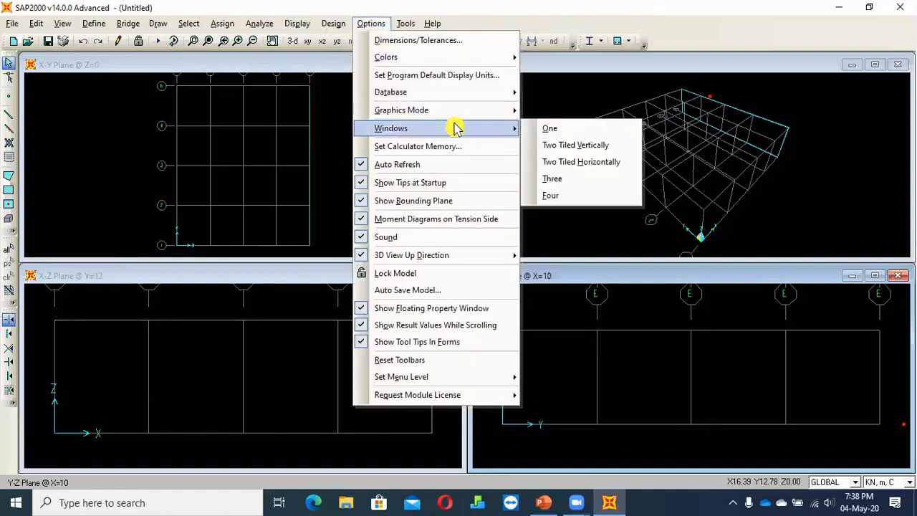
pyautogui.click(595, 146)
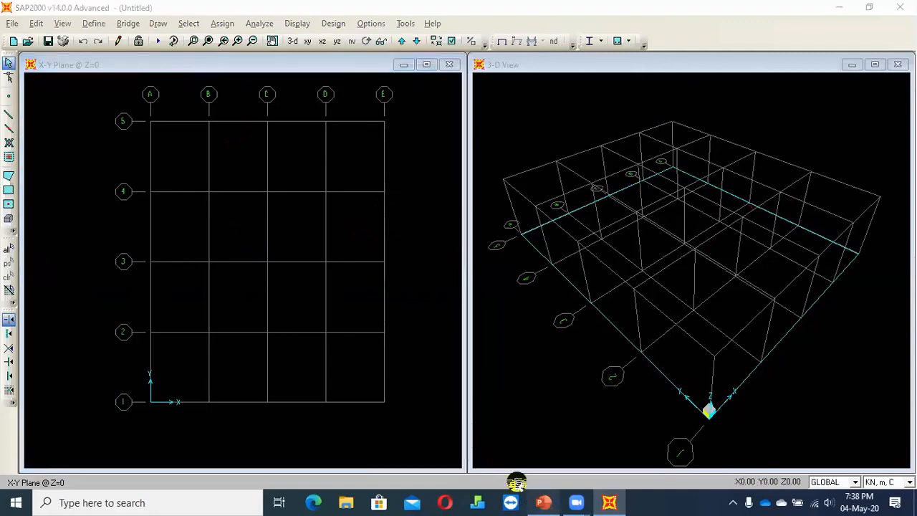
# Check the Task 1 floor plan in PowerPoint, and open the GLOBAL grid system data for modification in SAP2000, clear of the plan view
pyautogui.click(543, 503)
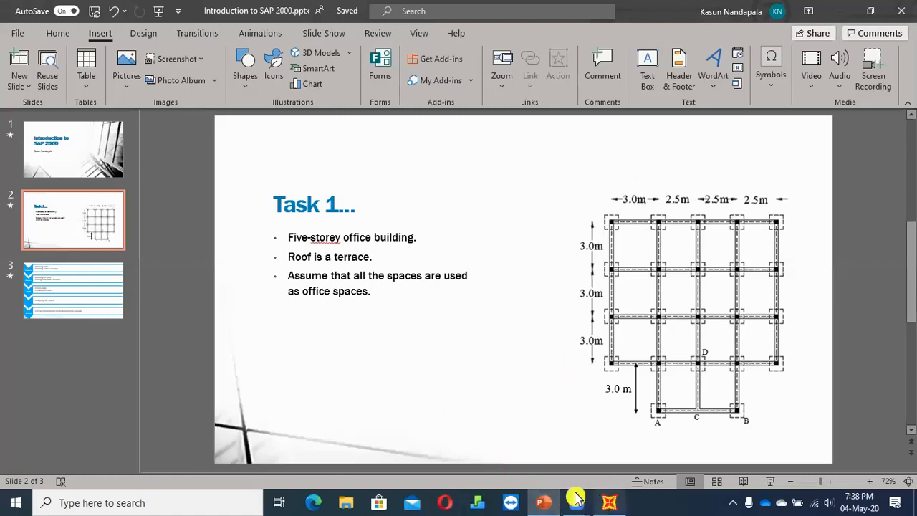
pyautogui.click(609, 502)
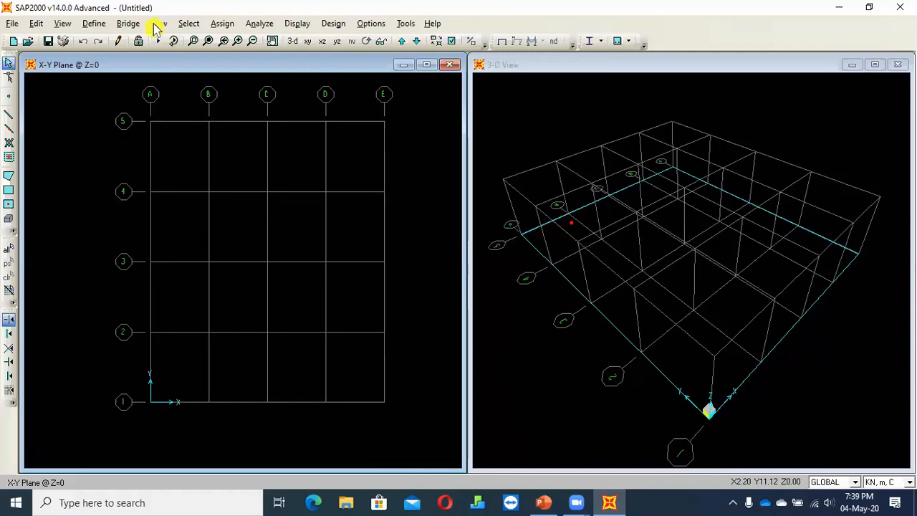
pyautogui.click(94, 23)
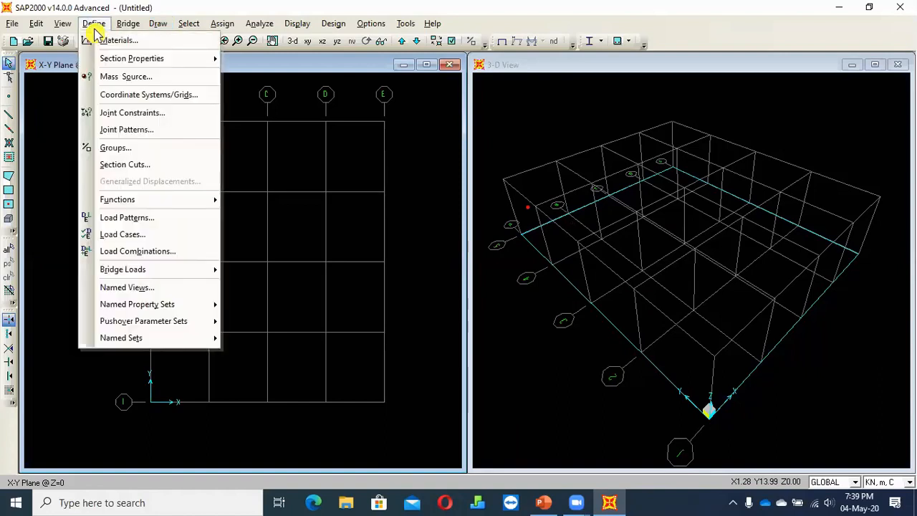
pyautogui.click(138, 105)
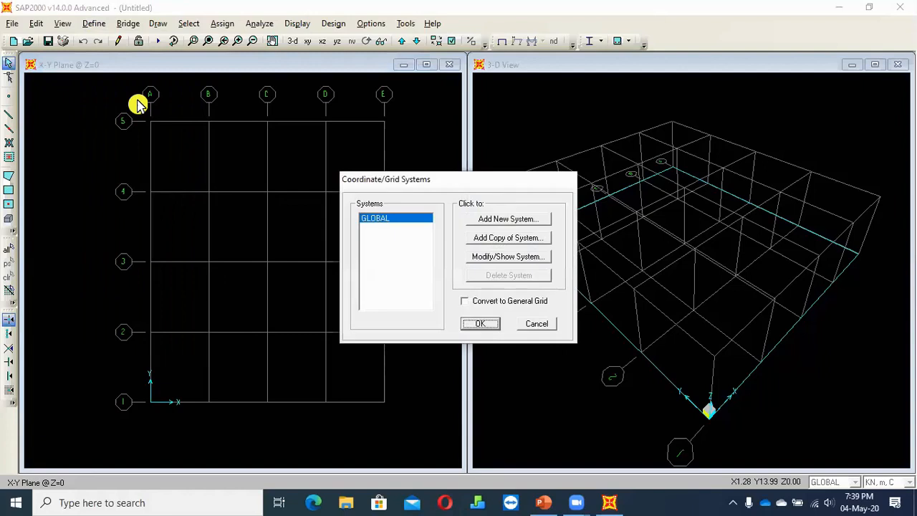
pyautogui.click(487, 260)
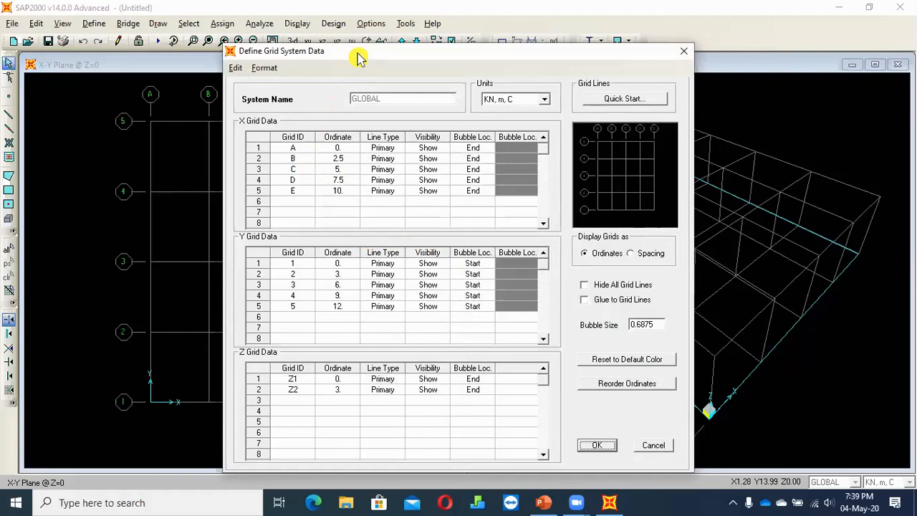
pyautogui.moveTo(403, 47); pyautogui.dragTo(458, 33)
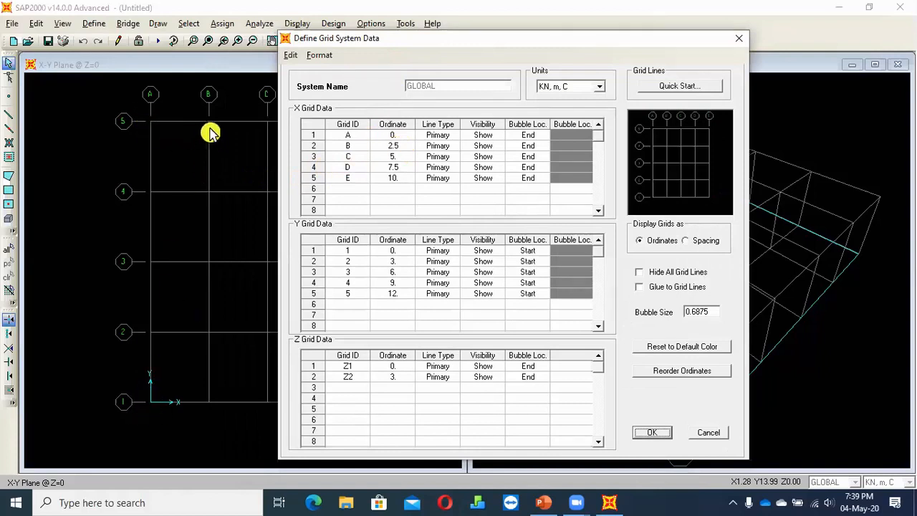
pyautogui.moveTo(447, 37); pyautogui.dragTo(623, 38)
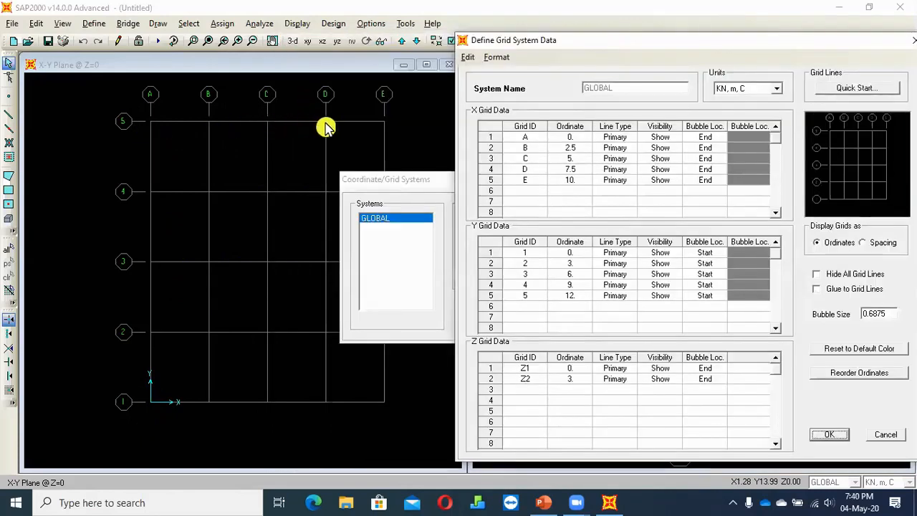
# Examine the X ordinates of grid lines A to E against the grid lines in the plan view
pyautogui.click(573, 169)
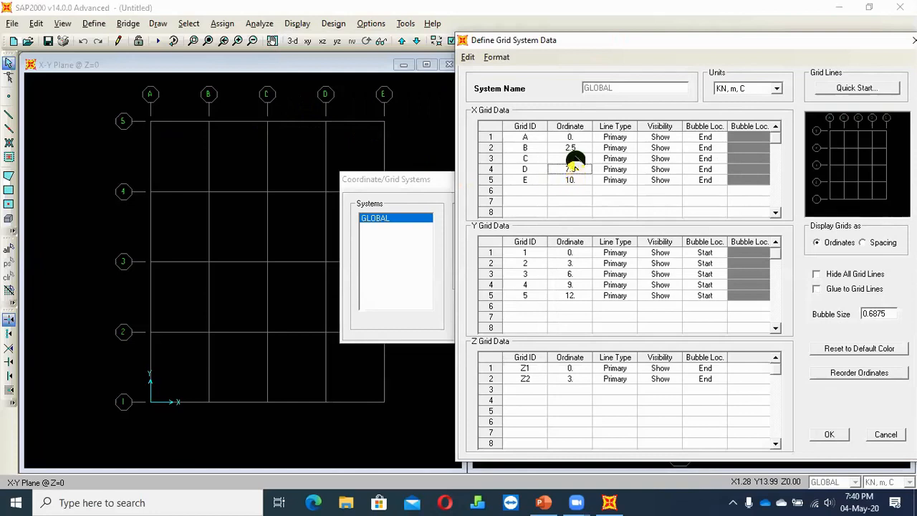
pyautogui.click(571, 181)
pyautogui.click(571, 158)
pyautogui.click(568, 137)
pyautogui.click(566, 148)
pyautogui.click(565, 170)
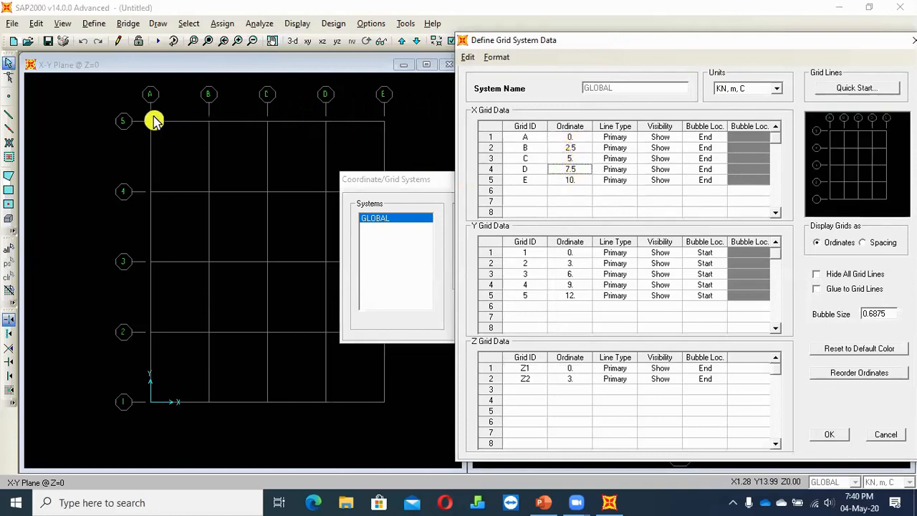
pyautogui.click(571, 148)
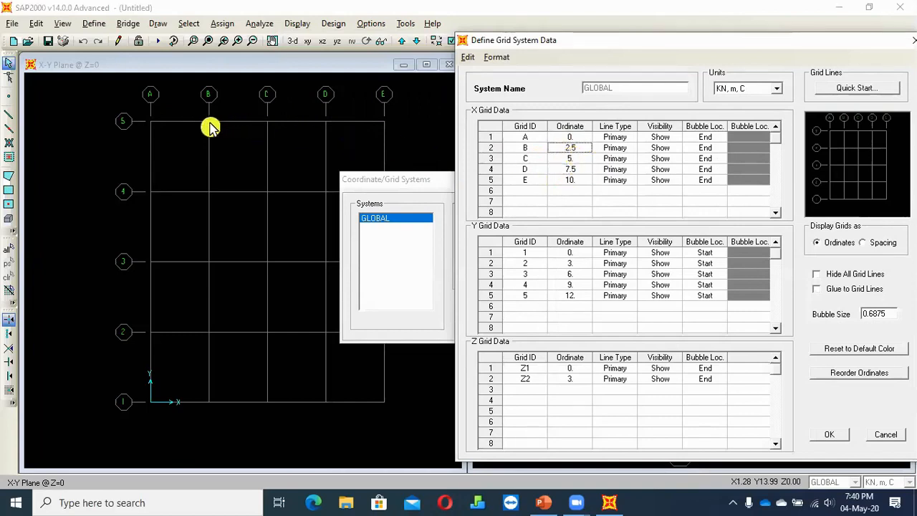
pyautogui.click(569, 158)
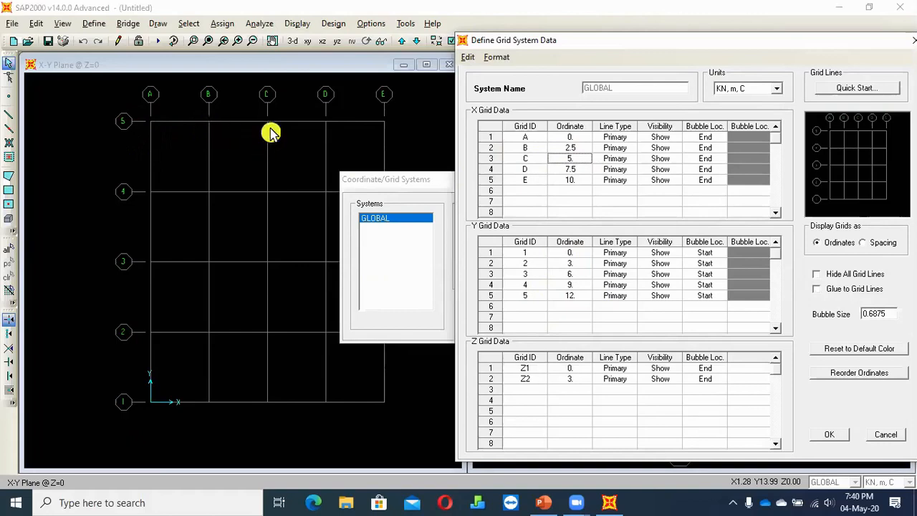
pyautogui.click(579, 149)
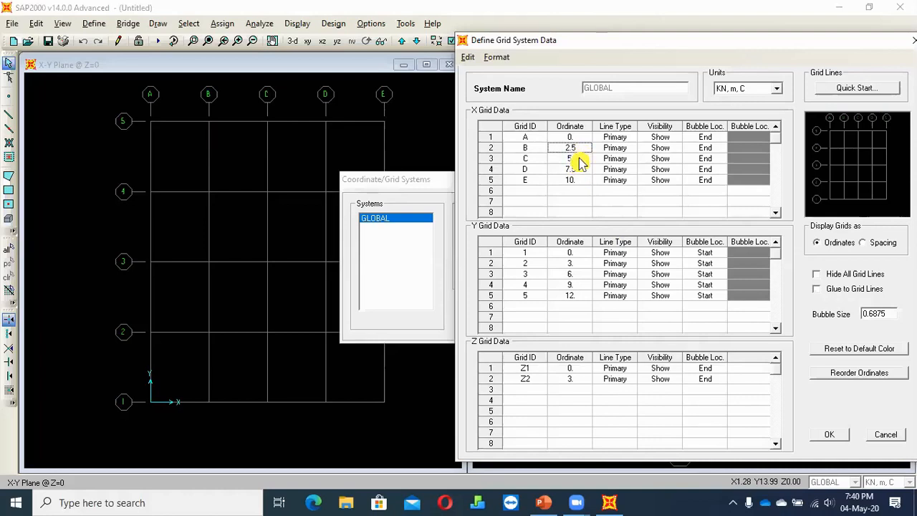
pyautogui.click(579, 181)
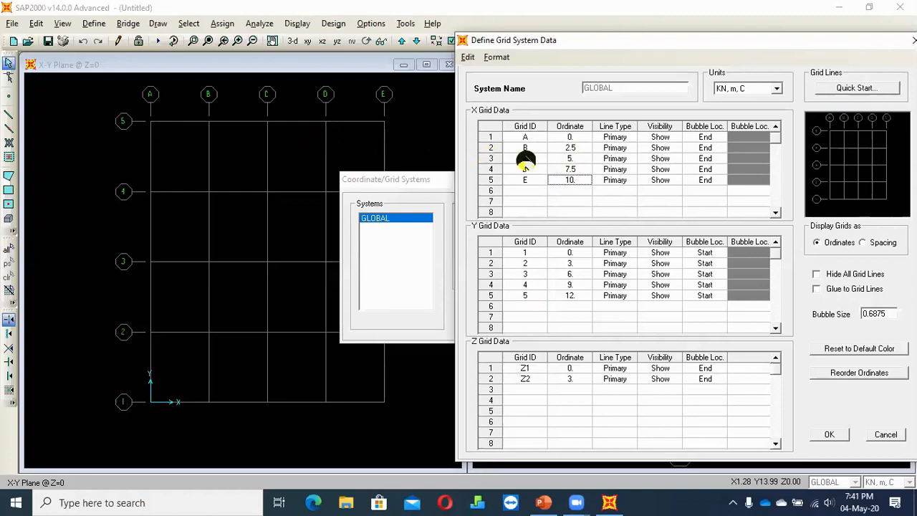
pyautogui.click(576, 148)
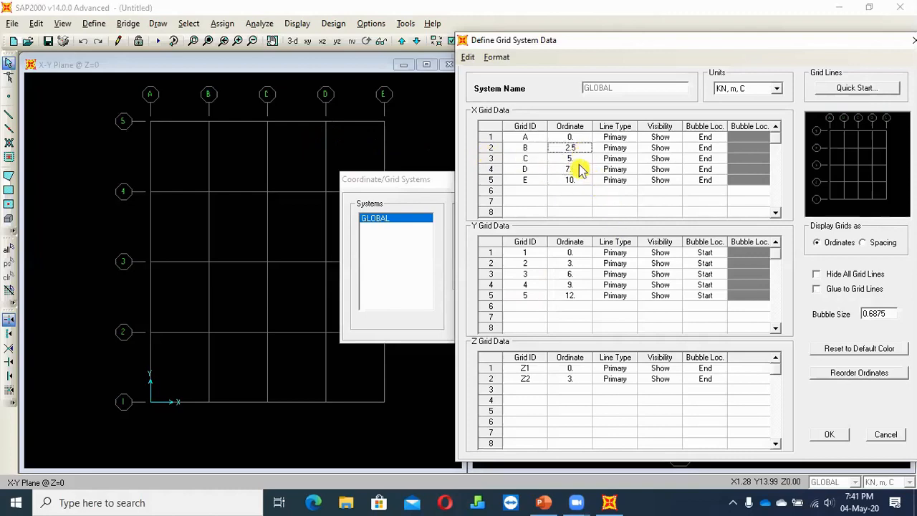
# Enter 7.5 as the X ordinate of grid line D
pyautogui.click(573, 170)
pyautogui.write('7.5')
pyautogui.press('Return')
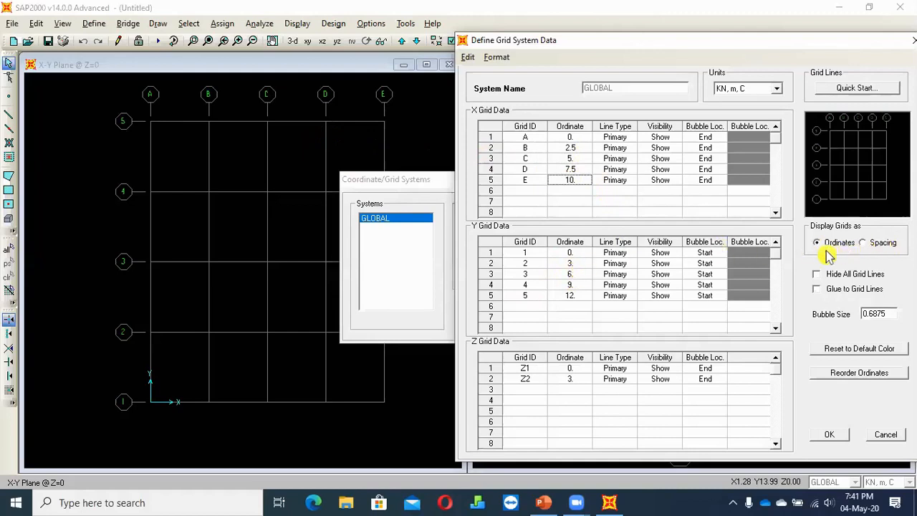
# Using the spacing display, set grid line A's X spacing to 3 m, switch back to ordinates and confirm the grid system
pyautogui.click(877, 247)
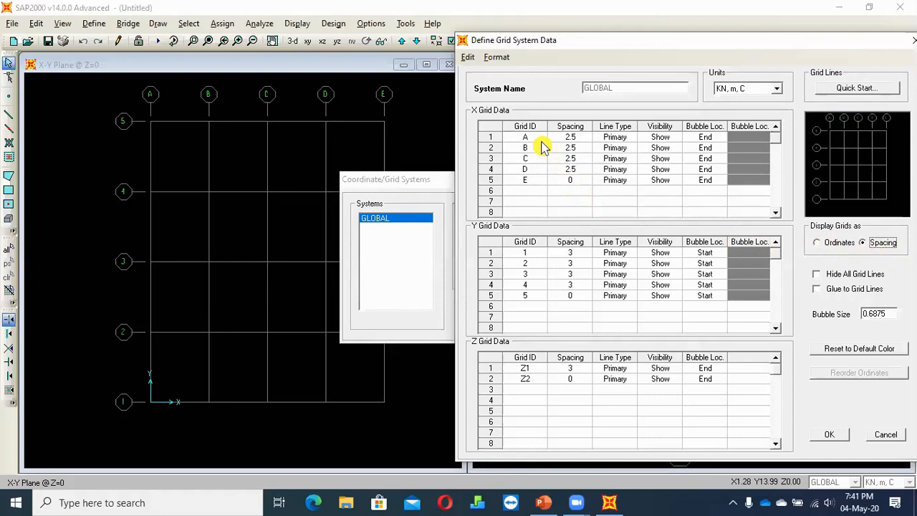
pyautogui.click(578, 149)
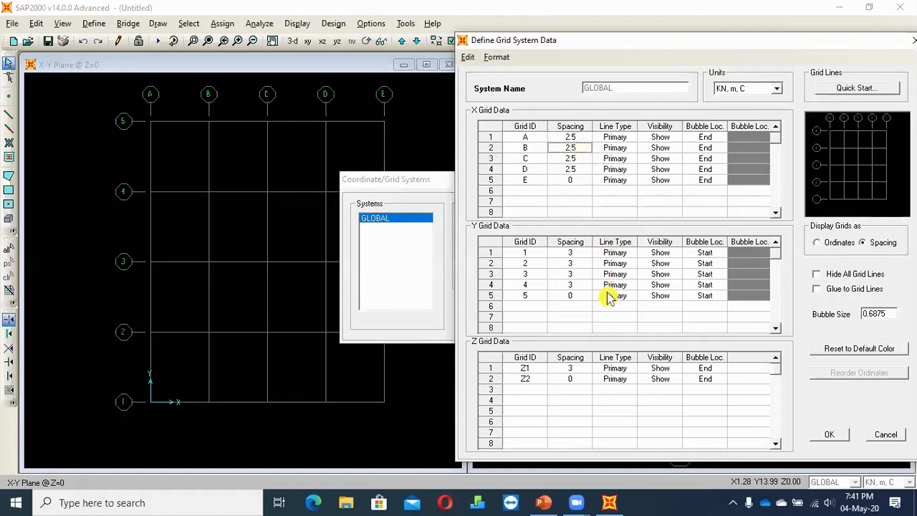
pyautogui.click(576, 139)
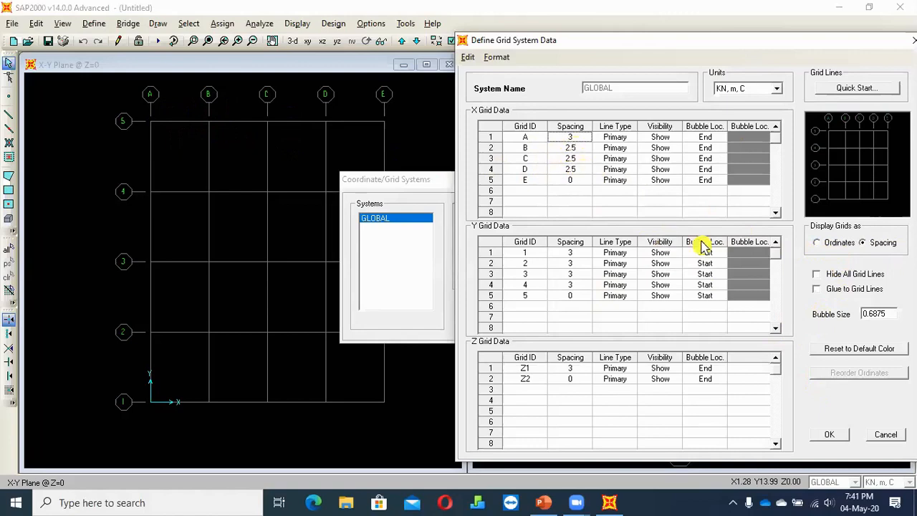
pyautogui.click(817, 243)
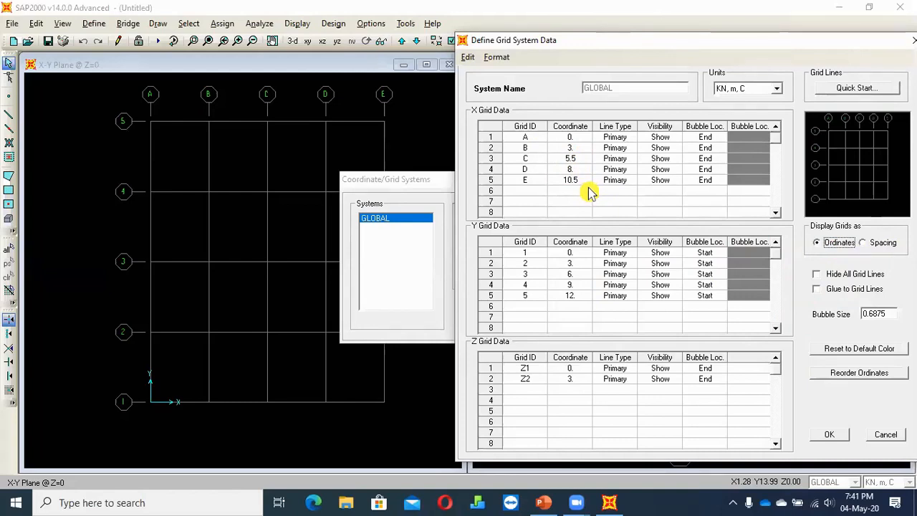
pyautogui.click(820, 435)
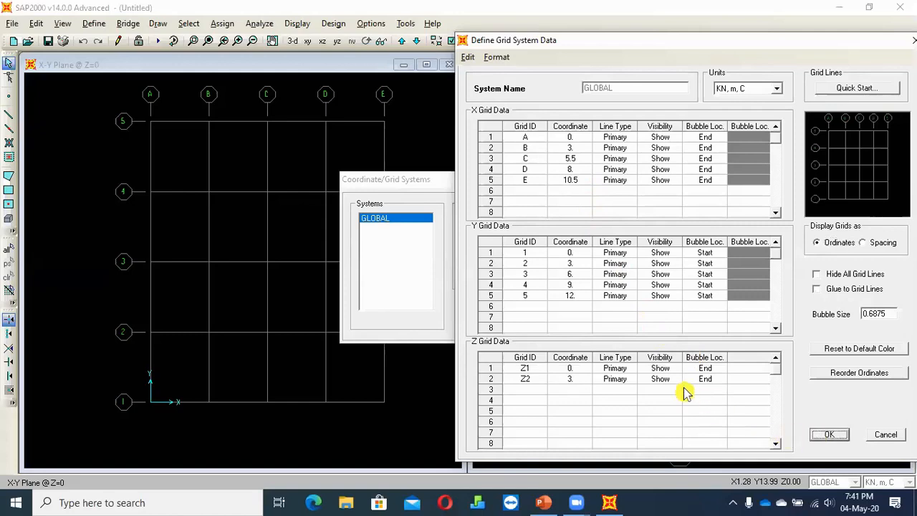
pyautogui.click(496, 326)
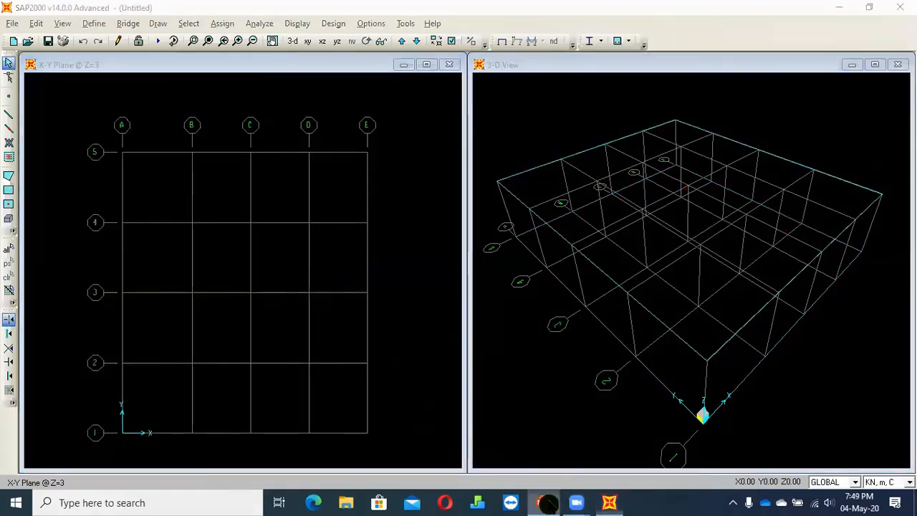
# Switch to PowerPoint and review the modelling workflow on slide 3
pyautogui.click(546, 504)
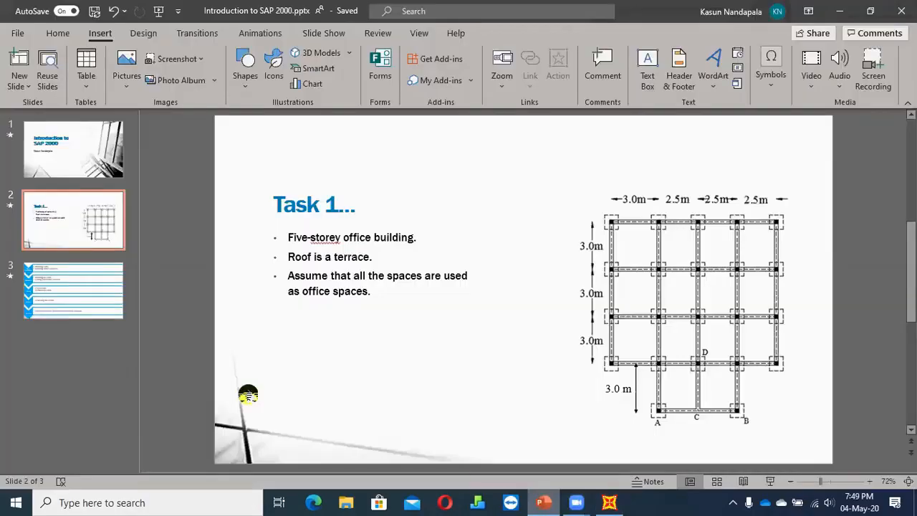
pyautogui.click(102, 308)
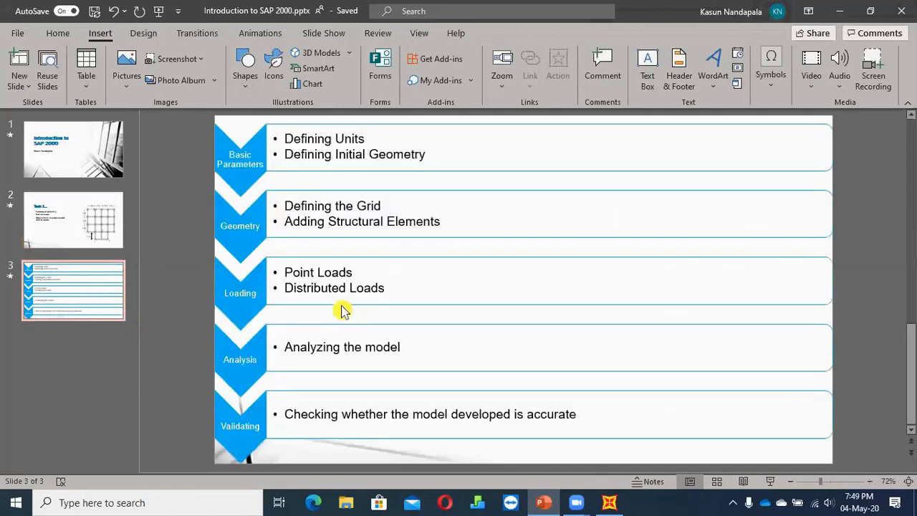
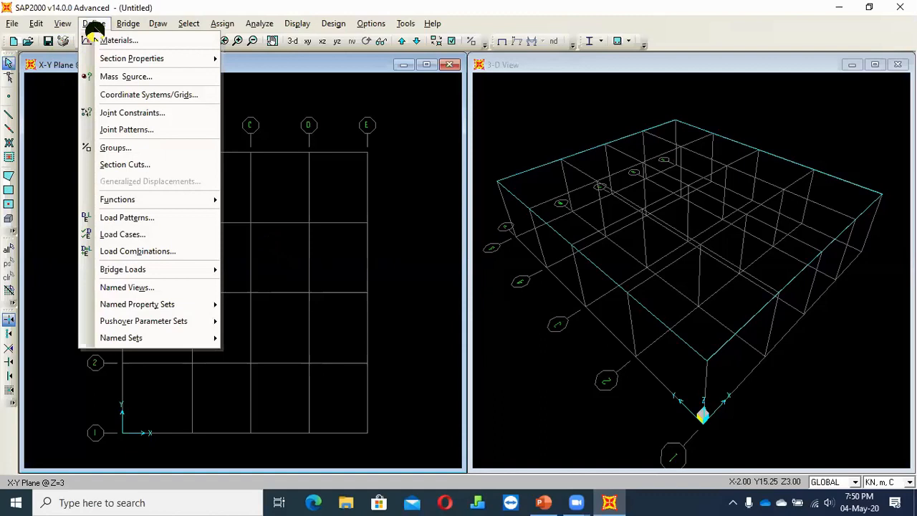
pyautogui.press('Right')
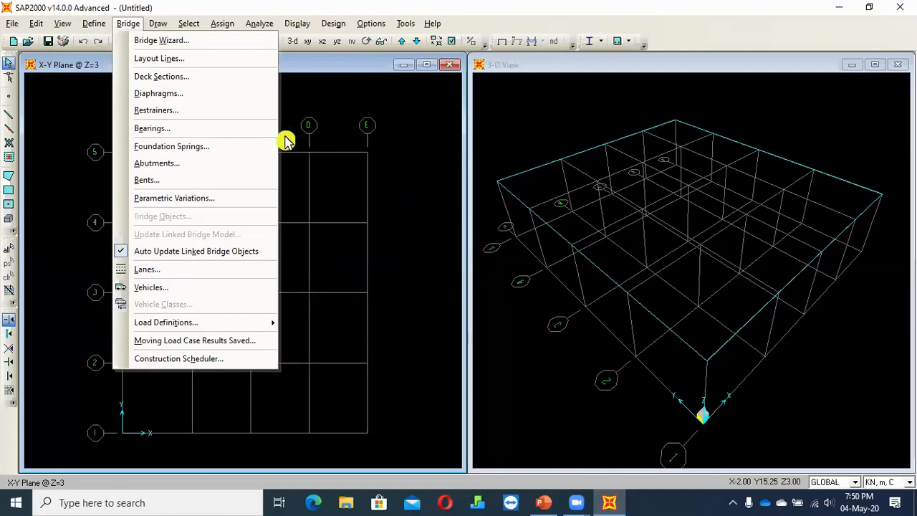
pyautogui.moveTo(93, 26)
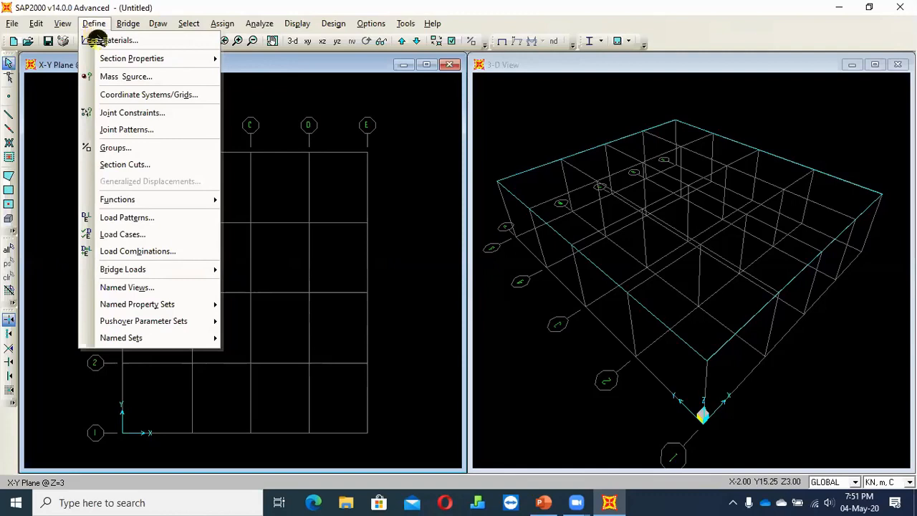
pyautogui.moveTo(106, 59)
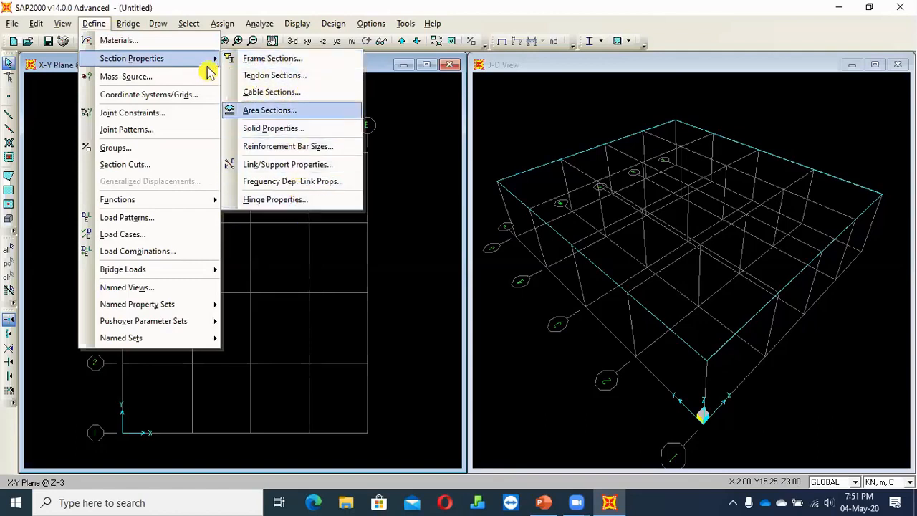
pyautogui.click(269, 60)
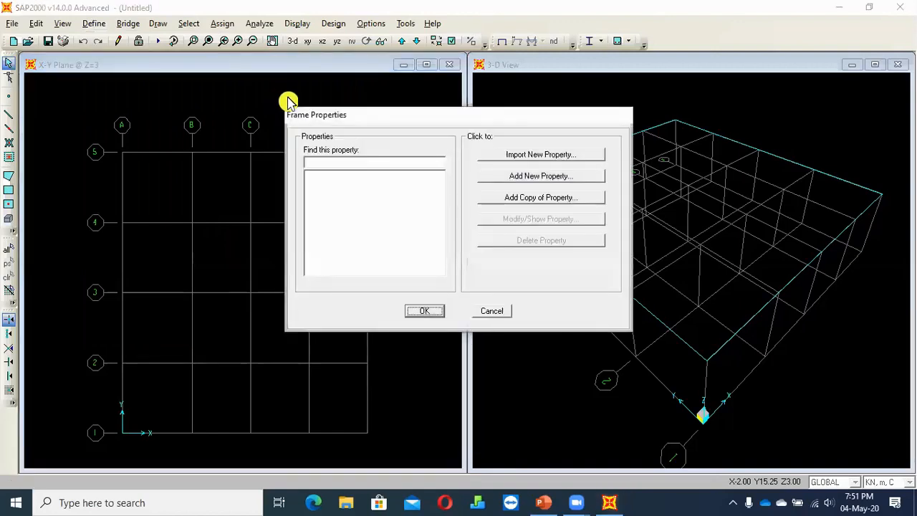
pyautogui.click(492, 311)
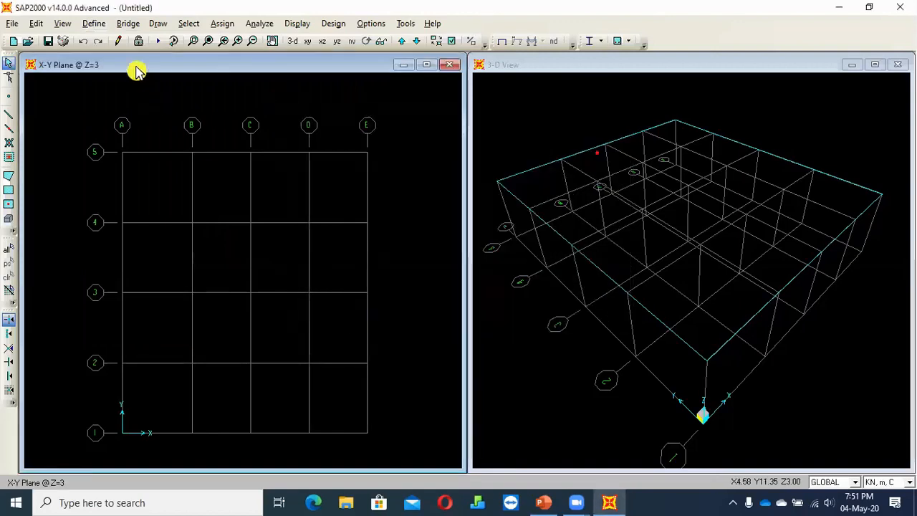
# Examine the steel and concrete section shapes offered for a new frame property, then leave without adding one
pyautogui.click(91, 26)
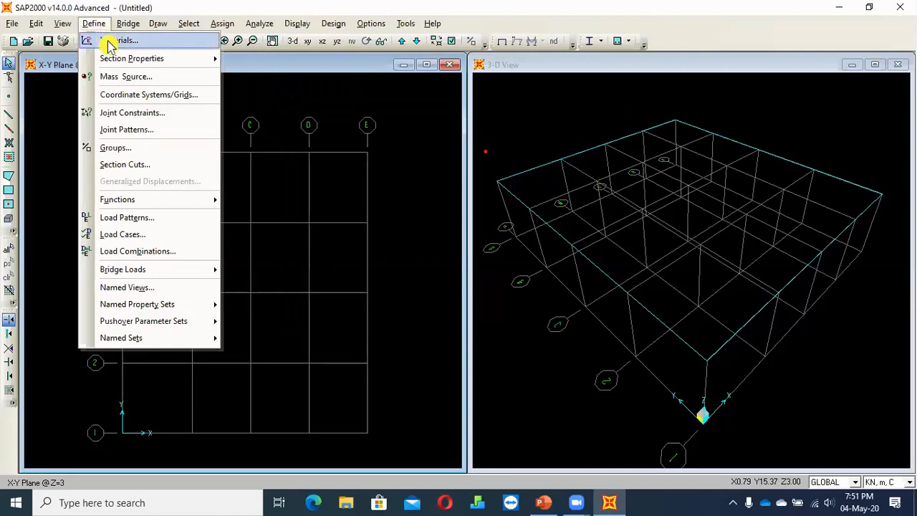
pyautogui.click(279, 58)
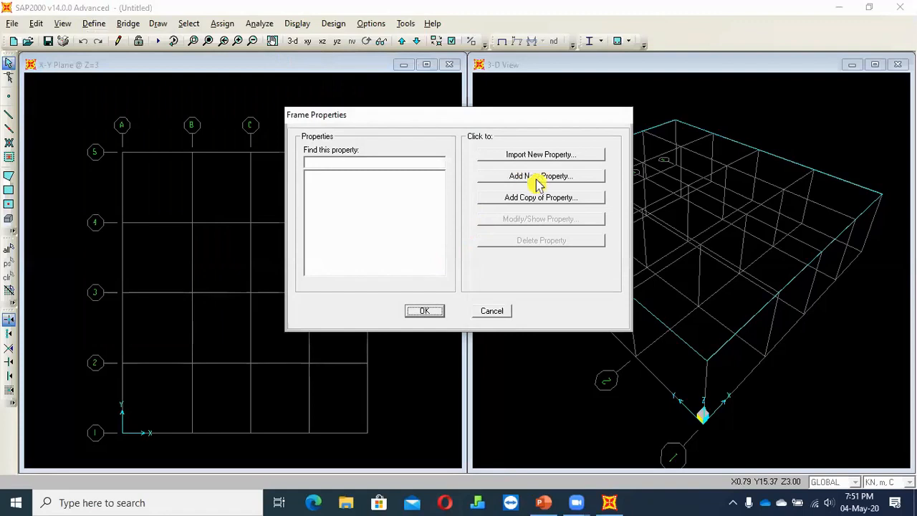
pyautogui.click(561, 179)
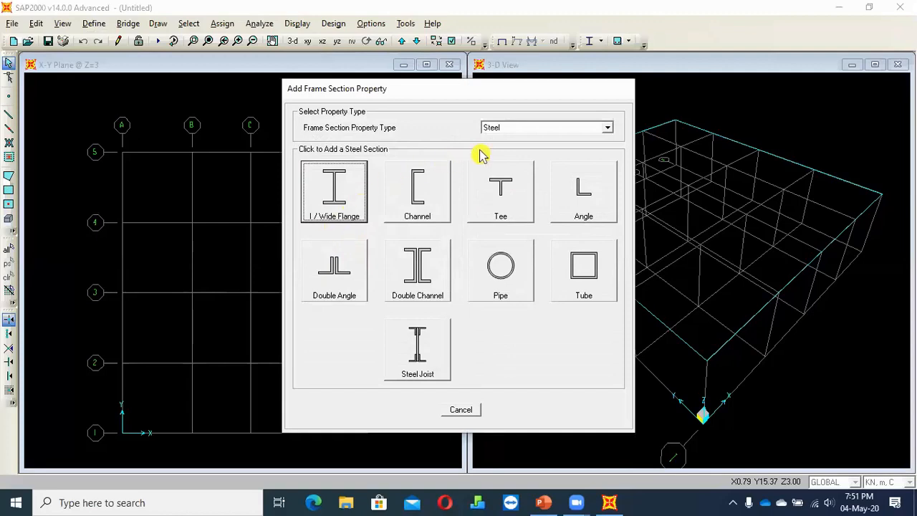
pyautogui.click(530, 131)
pyautogui.click(531, 131)
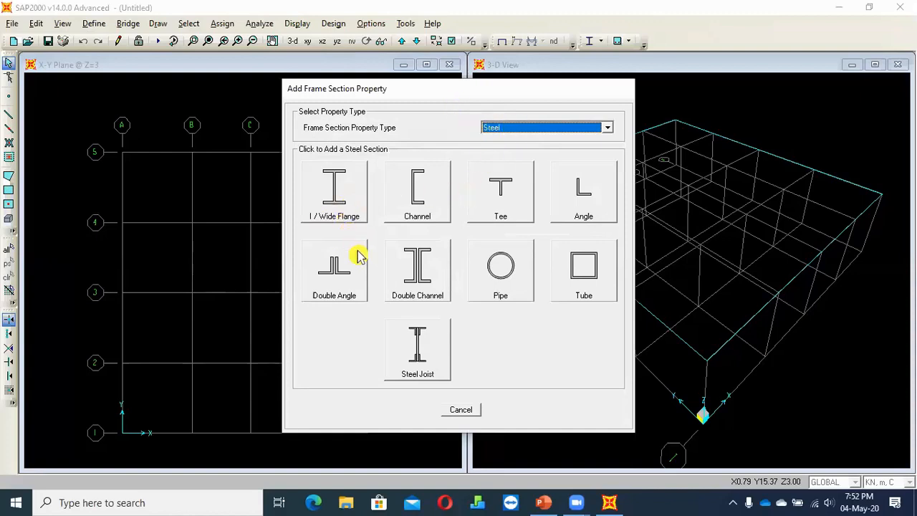
pyautogui.click(440, 256)
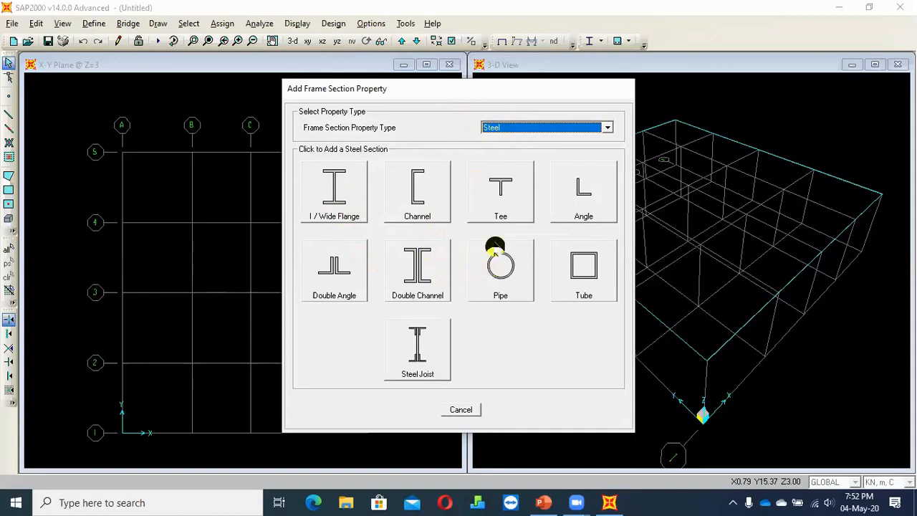
pyautogui.click(516, 127)
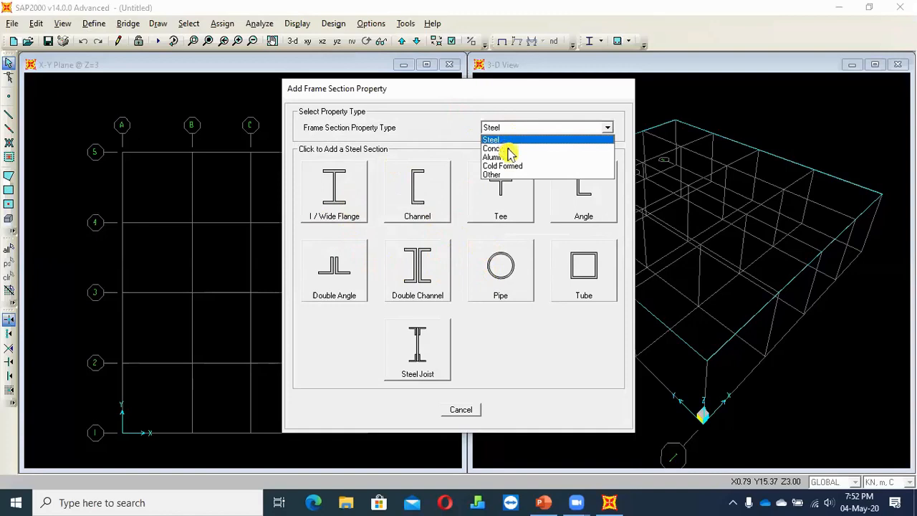
pyautogui.click(510, 149)
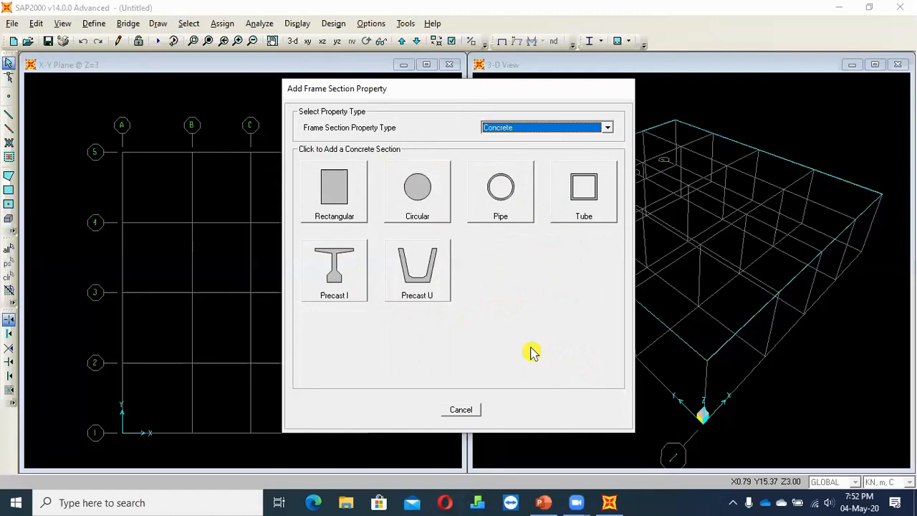
pyautogui.click(338, 223)
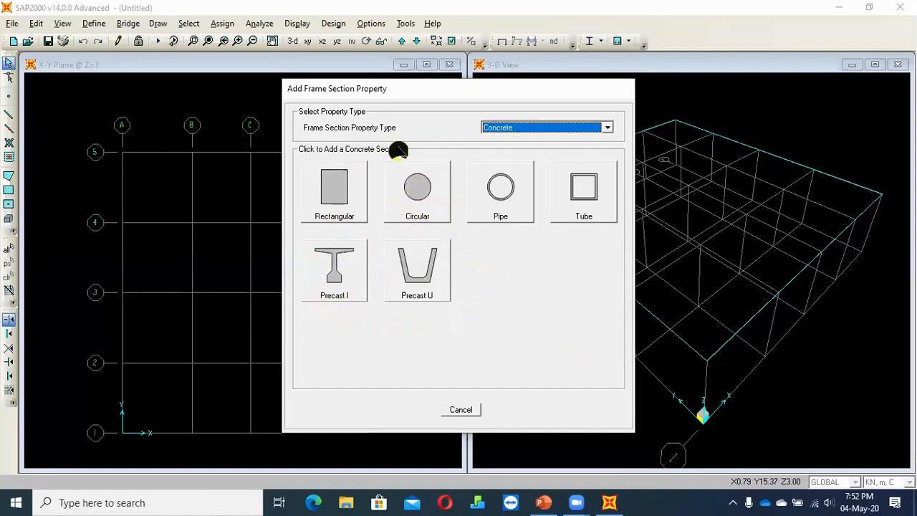
pyautogui.click(461, 410)
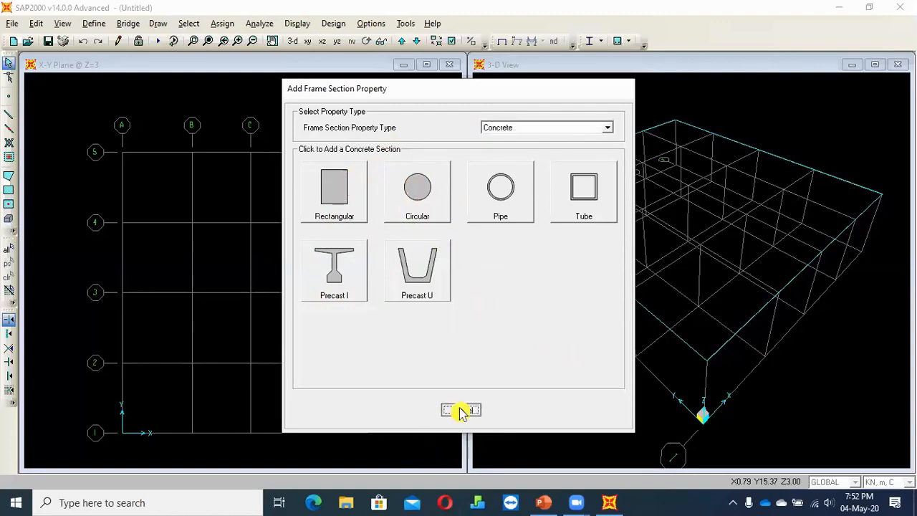
pyautogui.click(492, 308)
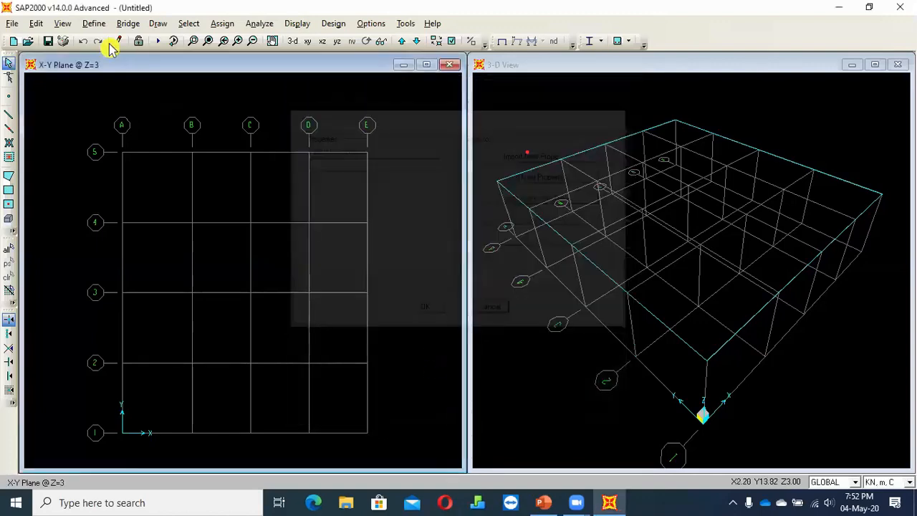
# Start a new frame section property of type Concrete with a rectangular shape
pyautogui.click(93, 23)
pyautogui.moveTo(118, 58)
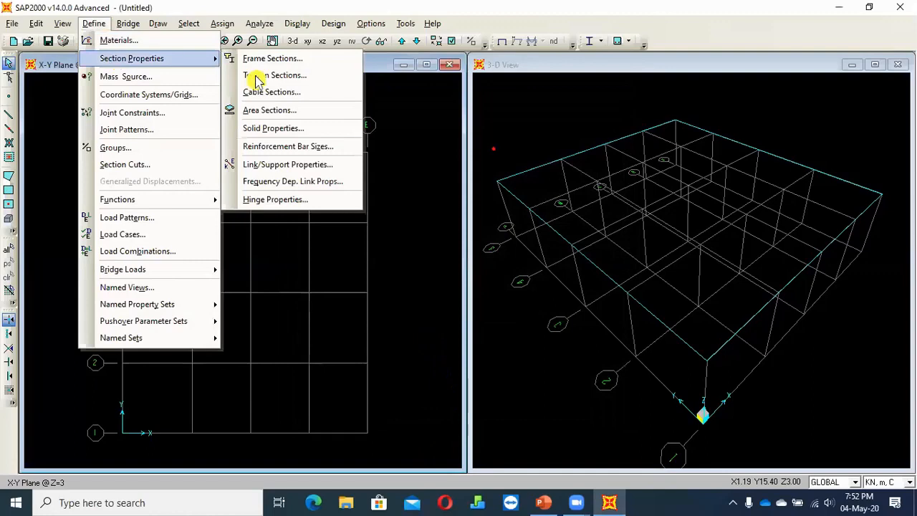
pyautogui.click(289, 59)
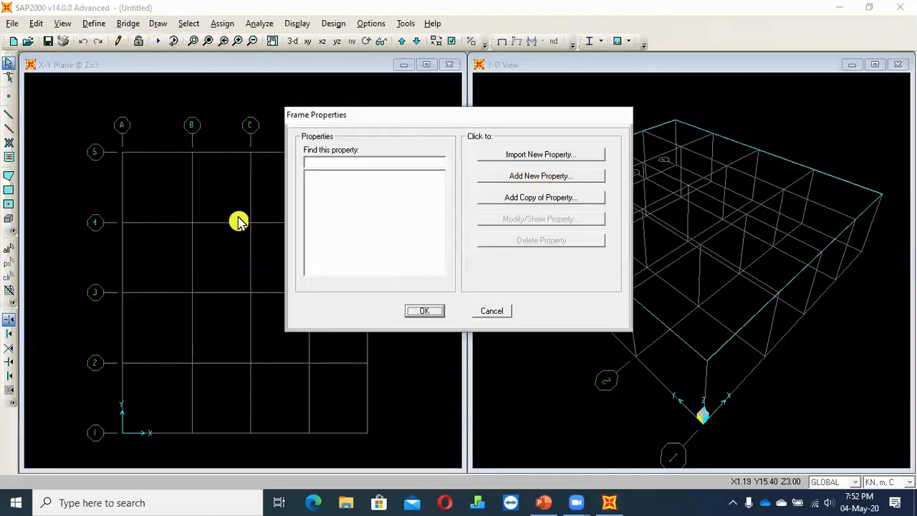
pyautogui.click(541, 175)
pyautogui.click(536, 126)
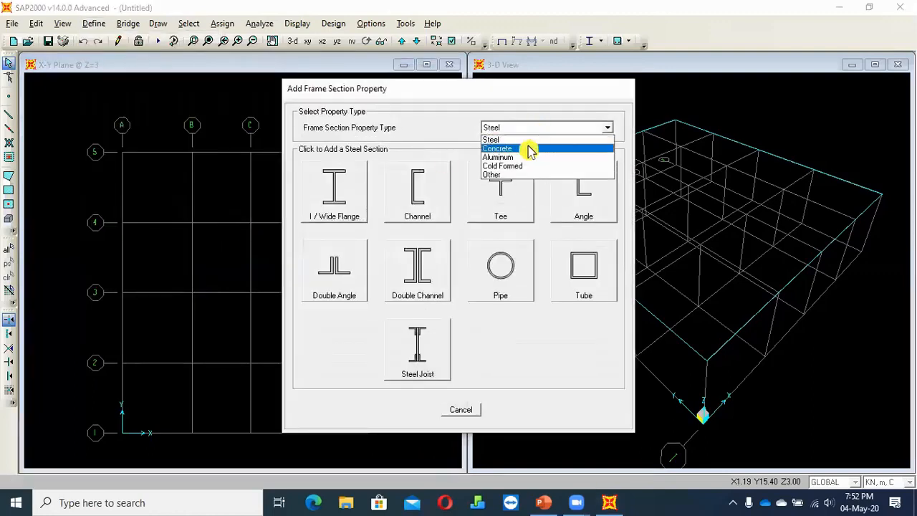
pyautogui.click(528, 149)
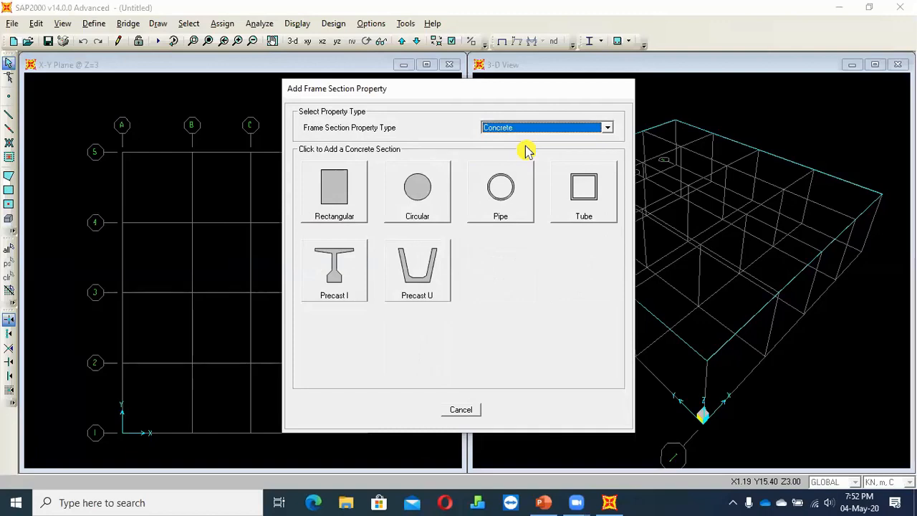
pyautogui.click(340, 199)
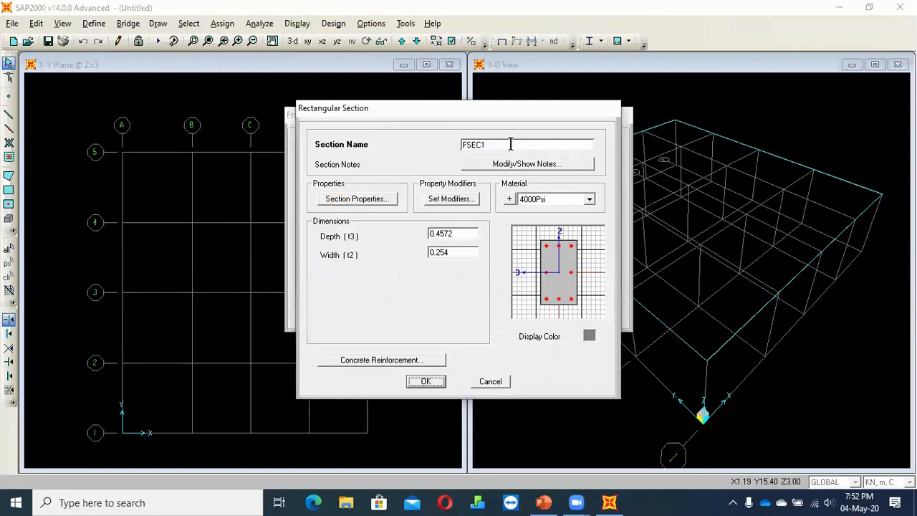
# Name the rectangular section columns500x500
pyautogui.moveTo(511, 144); pyautogui.dragTo(377, 145)
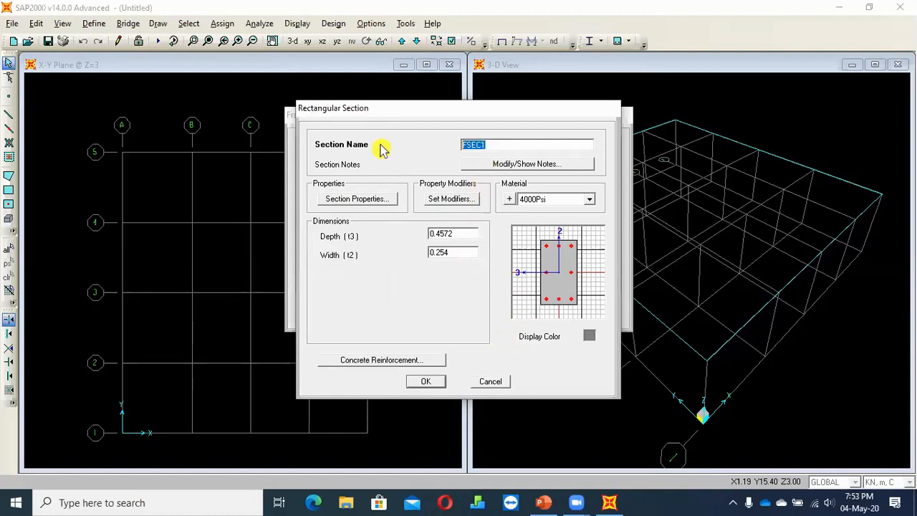
pyautogui.write('columns')
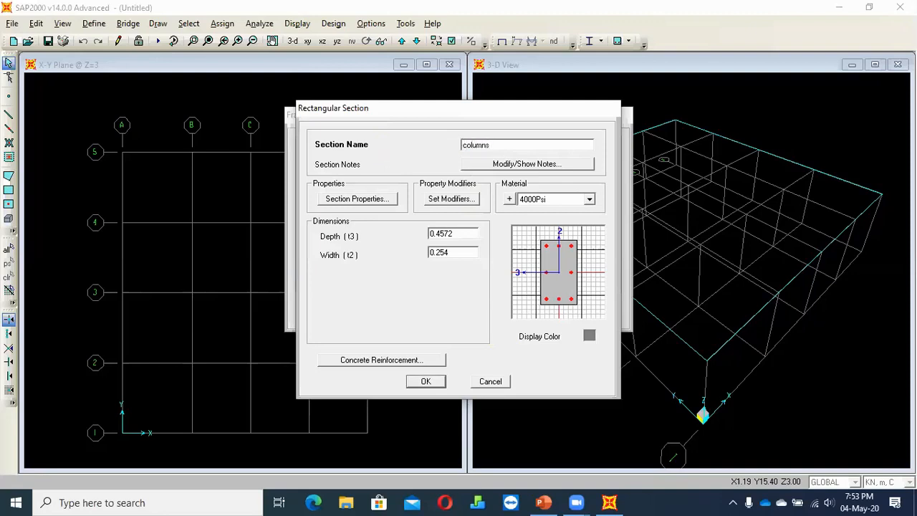
pyautogui.write('500x500')
# Remove the size suffix from the section name and enter 500x500 again
pyautogui.doubleClick(520, 144)
pyautogui.moveTo(543, 142); pyautogui.dragTo(462, 148)
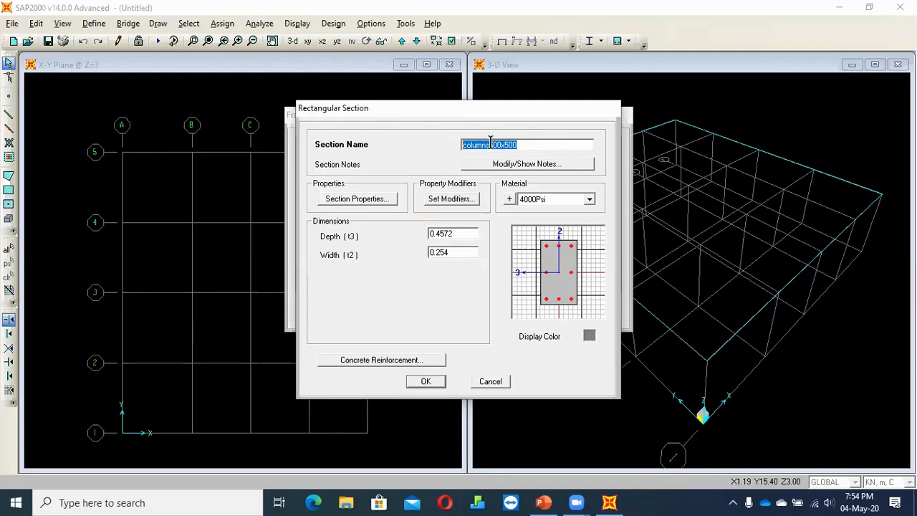
pyautogui.moveTo(490, 140); pyautogui.dragTo(546, 141)
pyautogui.click(543, 142)
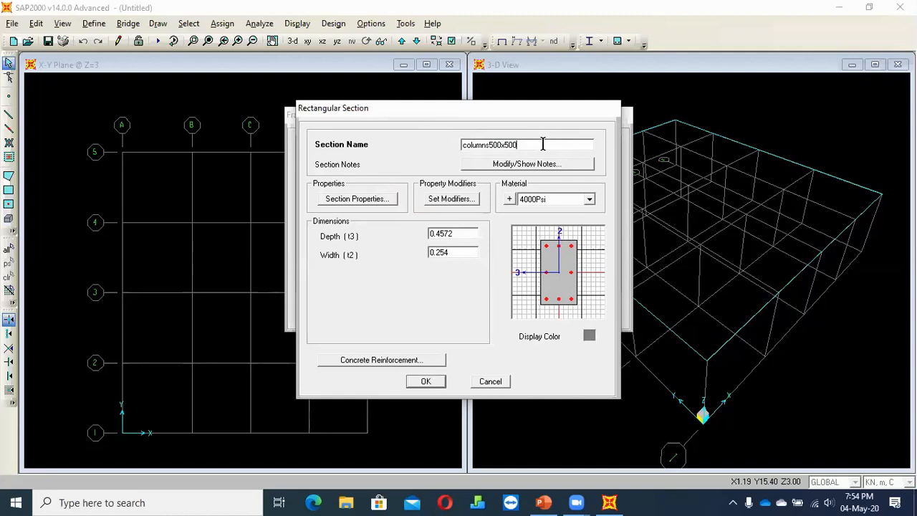
pyautogui.moveTo(526, 144); pyautogui.dragTo(492, 145)
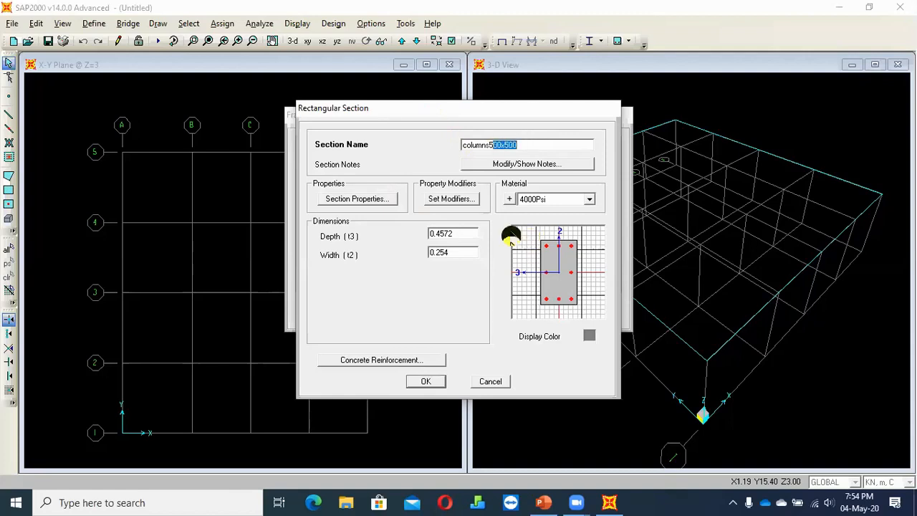
pyautogui.press('BackSpace')
pyautogui.press('BackSpace')
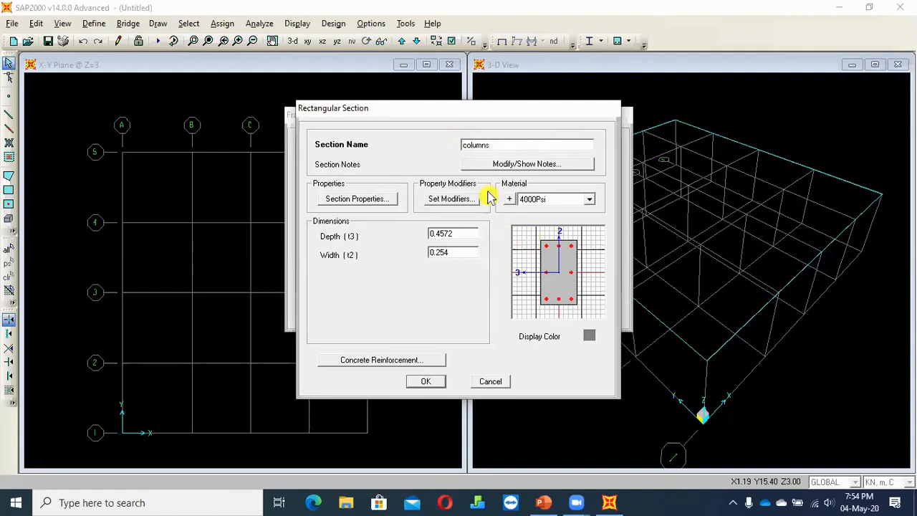
pyautogui.write('500x500')
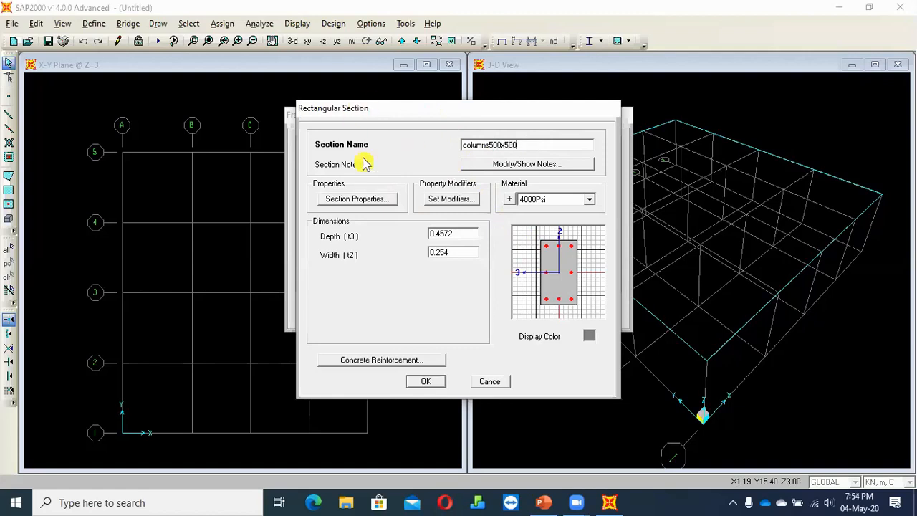
# Examine the materials available for the column section and the options for defining materials
pyautogui.click(552, 201)
pyautogui.click(552, 200)
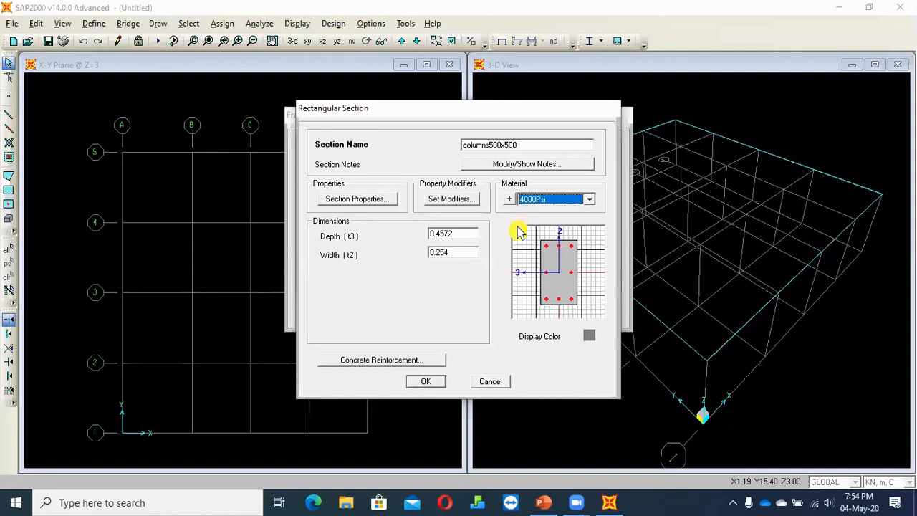
pyautogui.click(509, 200)
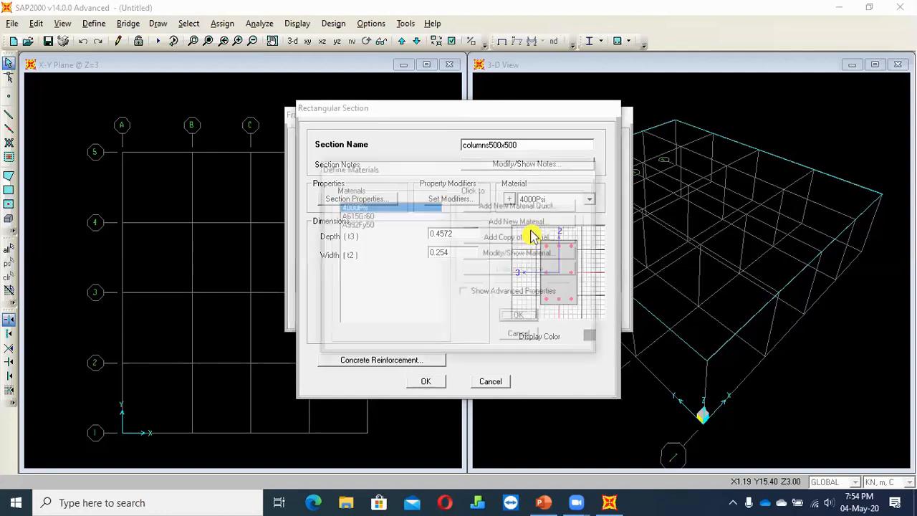
pyautogui.click(520, 335)
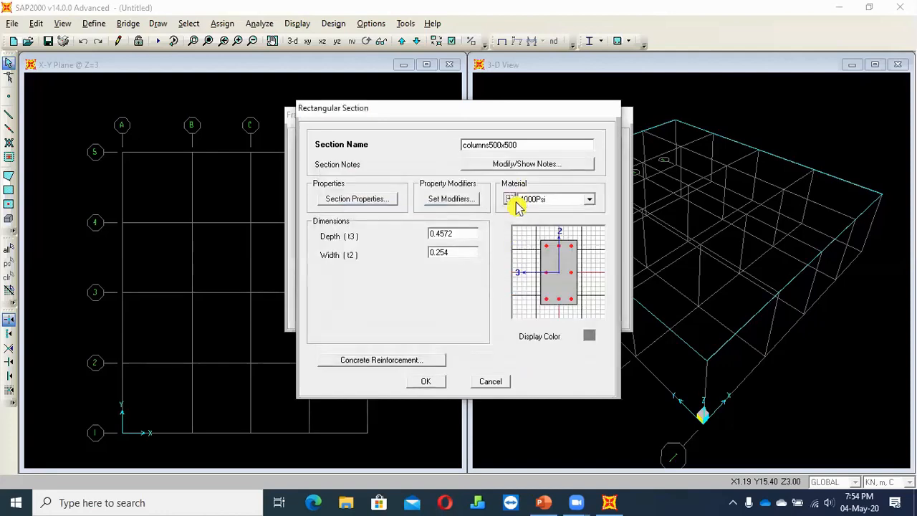
pyautogui.click(508, 202)
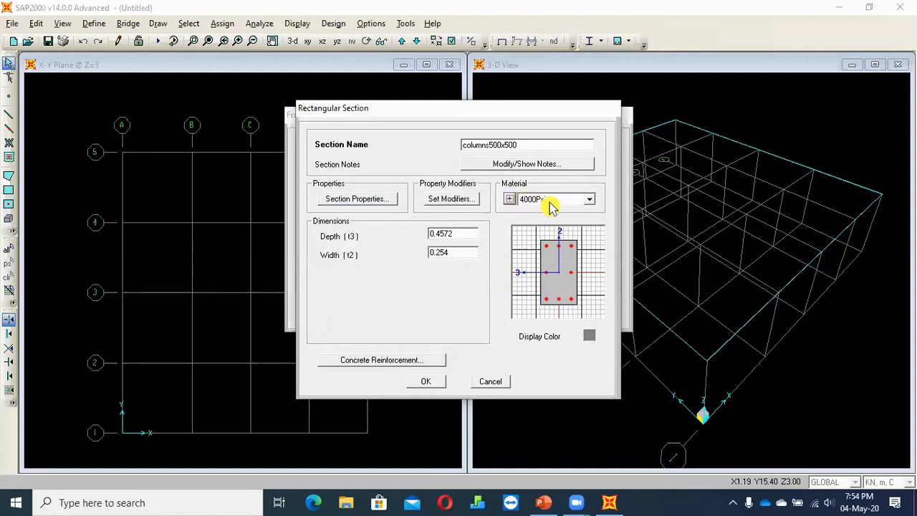
pyautogui.click(509, 200)
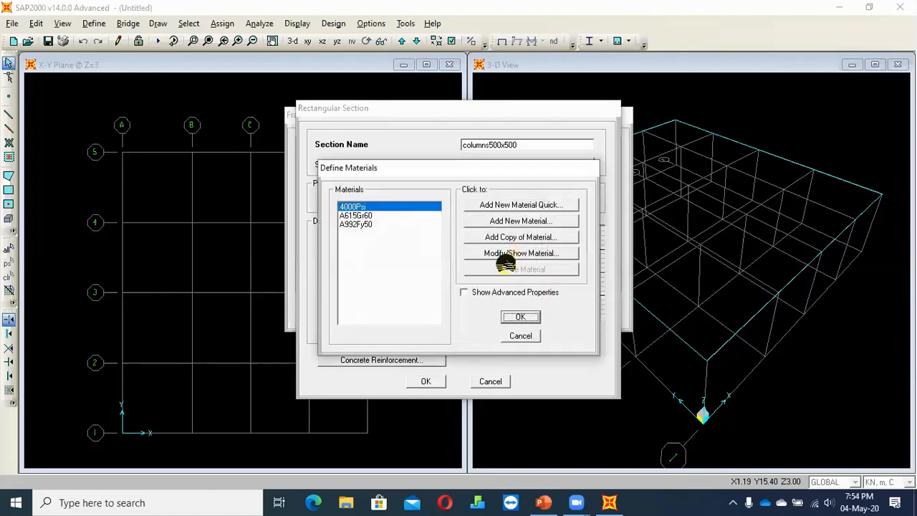
pyautogui.click(522, 337)
pyautogui.click(558, 200)
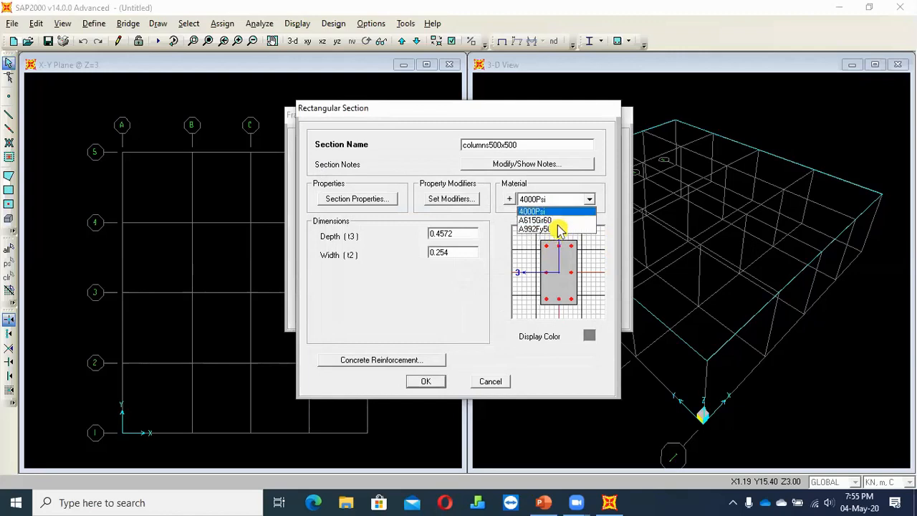
# Add a new material for the column section, name it con30 and set its type to Concrete
pyautogui.click(533, 200)
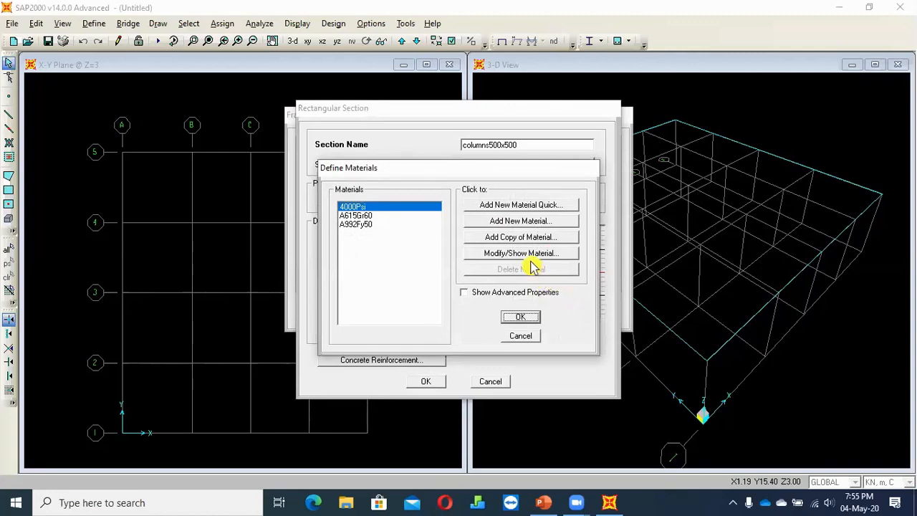
pyautogui.click(513, 221)
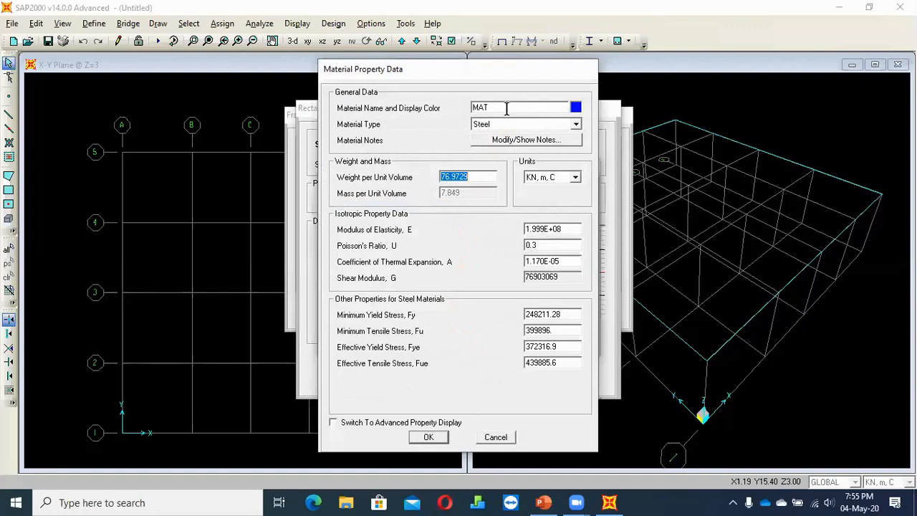
pyautogui.click(501, 107)
pyautogui.write('con30')
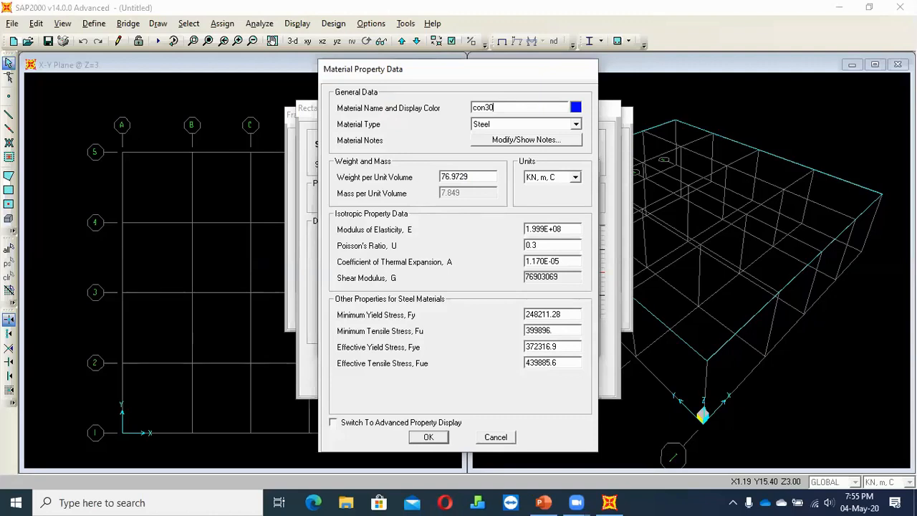
pyautogui.click(494, 125)
pyautogui.press('Down')
pyautogui.press('Return')
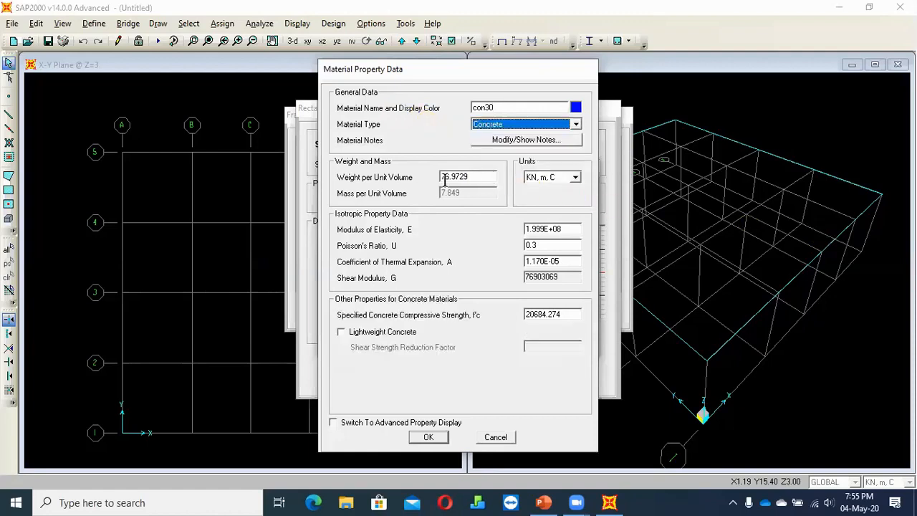
# Set con30's weight per unit volume to 25 and its modulus of elasticity to 22.5e6 in KN, m units
pyautogui.press('Tab')
pyautogui.press('Tab')
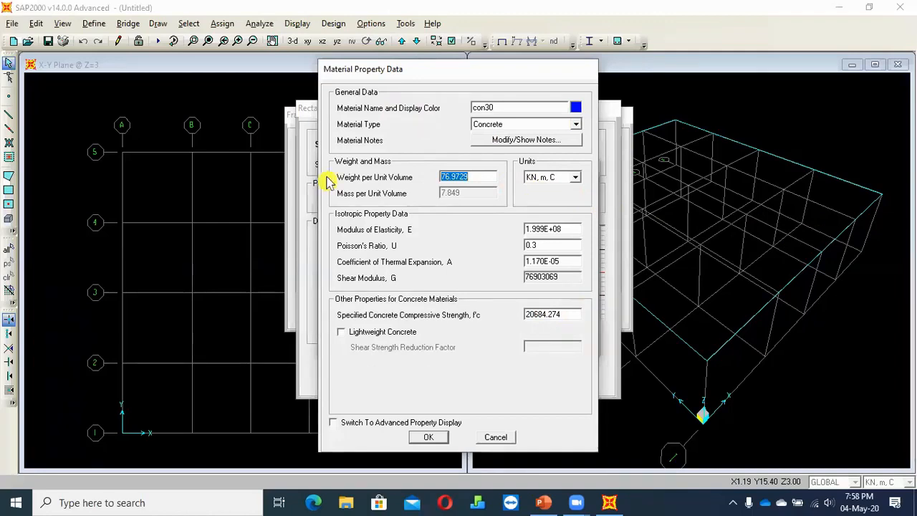
pyautogui.write('25')
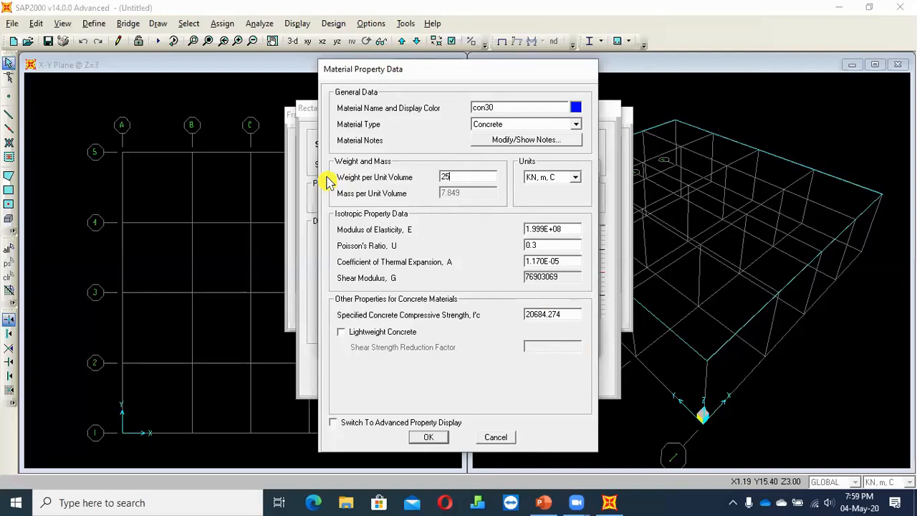
pyautogui.click(572, 228)
pyautogui.moveTo(572, 226); pyautogui.dragTo(414, 245)
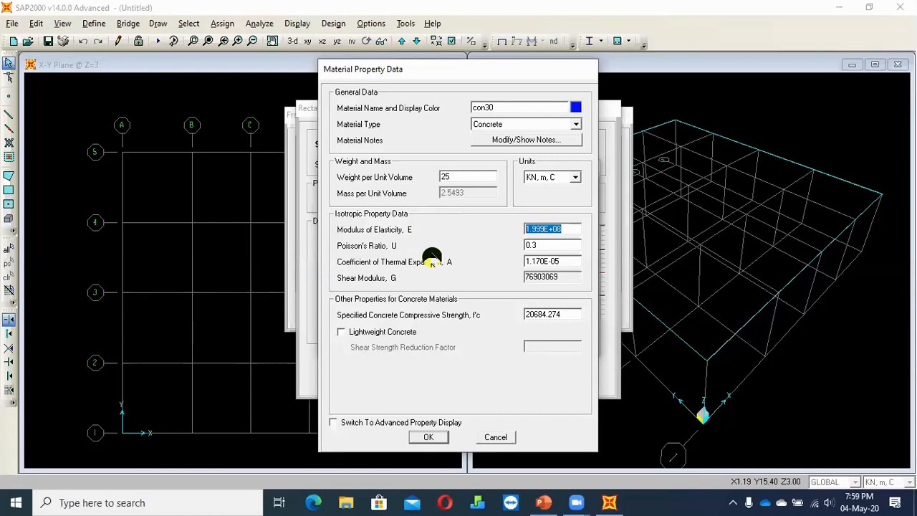
pyautogui.write('2')
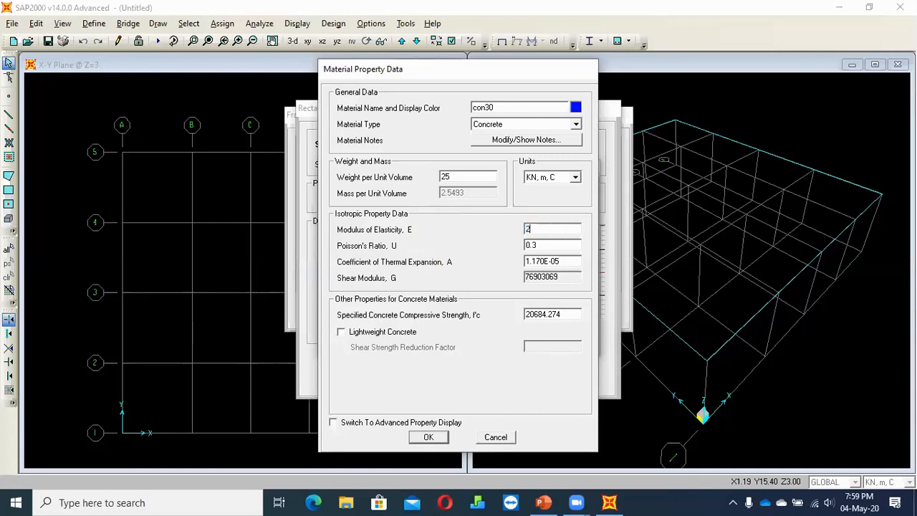
pyautogui.write('2.5e6')
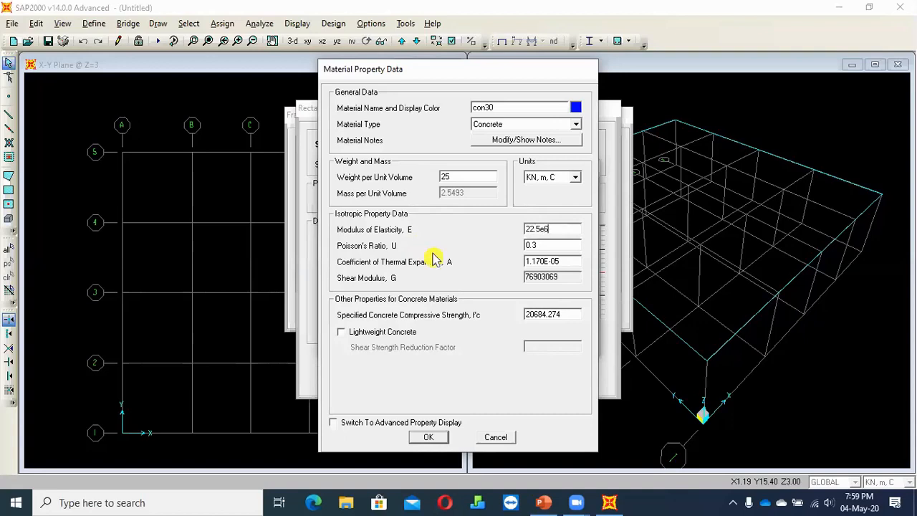
# Set con30's Poisson's ratio to 0.2 and its specified compressive strength to 30000, and accept the material definition
pyautogui.click(549, 246)
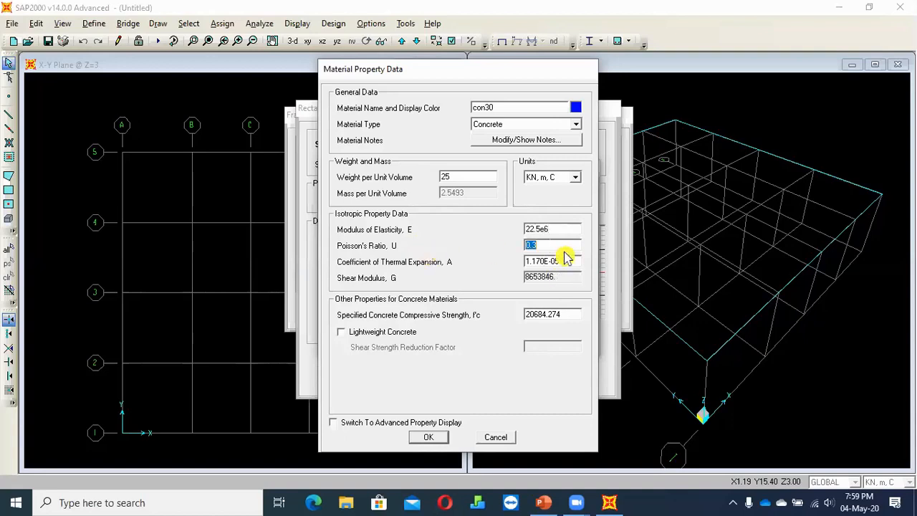
pyautogui.write('0.2')
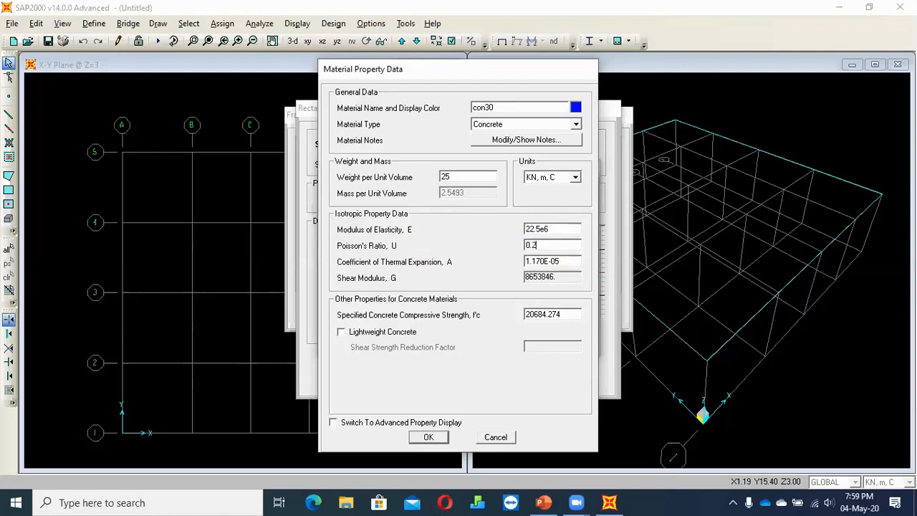
pyautogui.press('Tab')
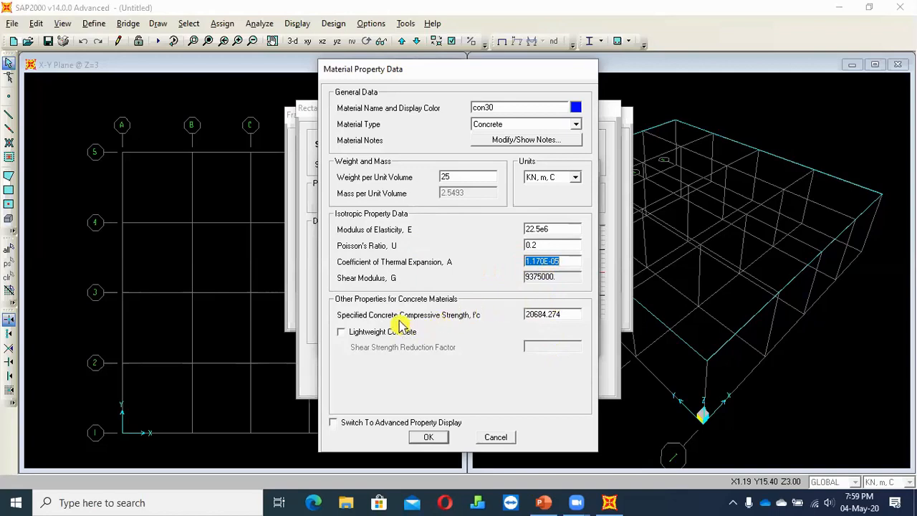
pyautogui.click(566, 315)
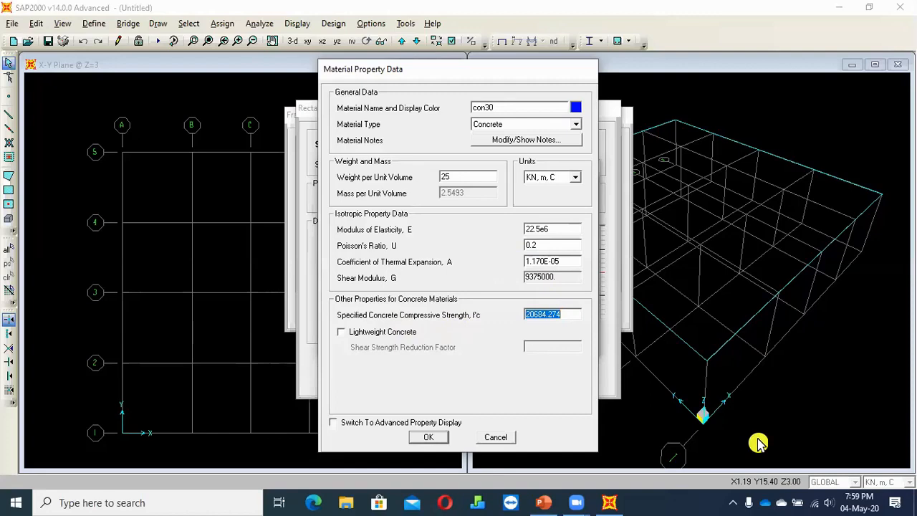
pyautogui.write('30000')
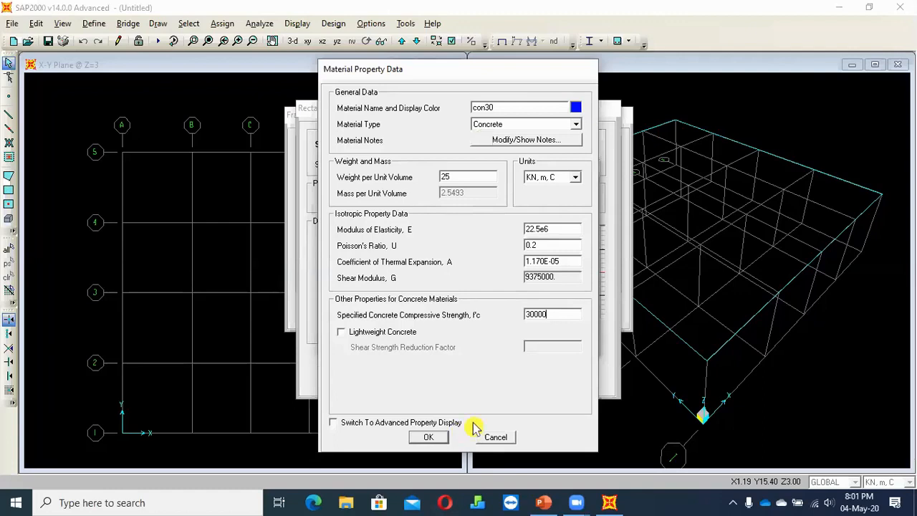
pyautogui.press('Return')
pyautogui.click(520, 317)
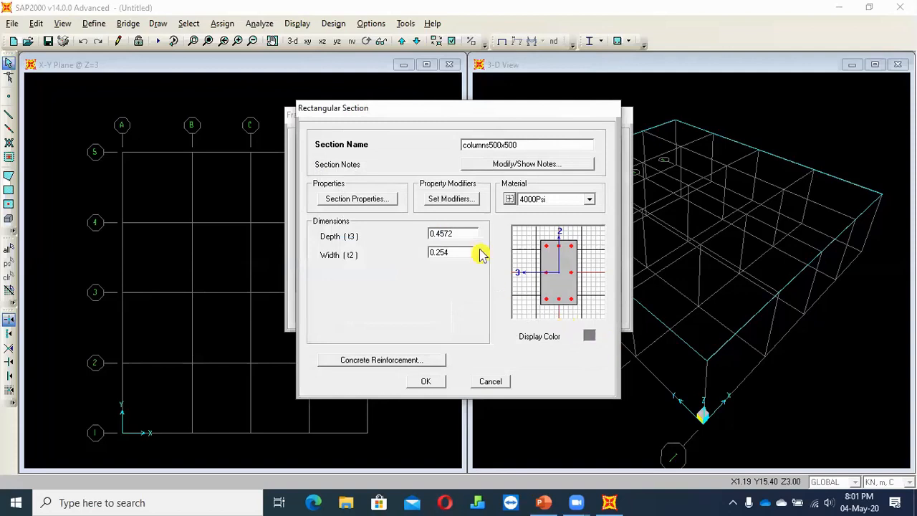
# Give the columns500x500 section a depth and width of 0.5 m with material con30, and accept it
pyautogui.doubleClick(465, 234)
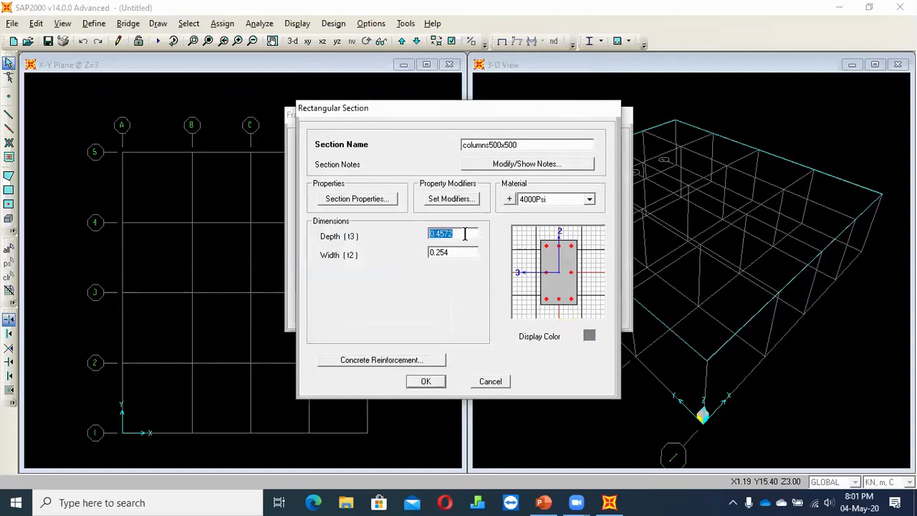
pyautogui.write('0.5')
pyautogui.doubleClick(458, 252)
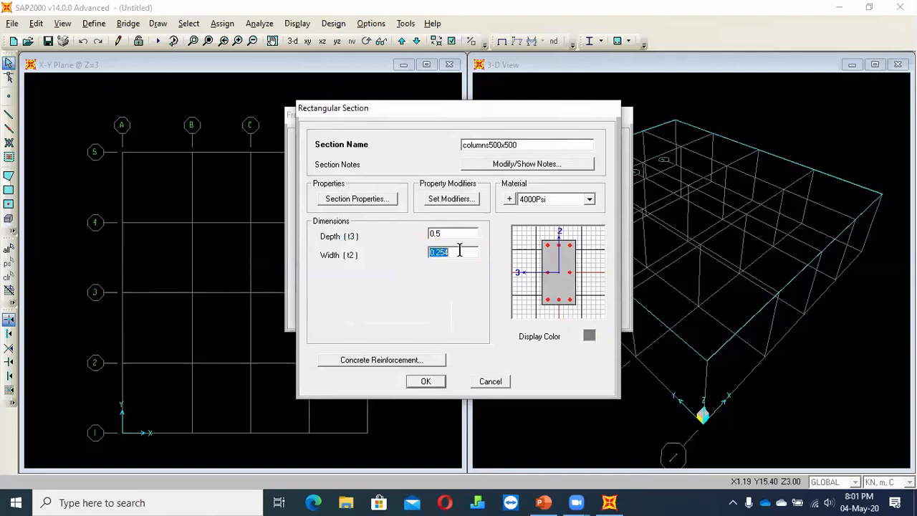
pyautogui.write('0.5')
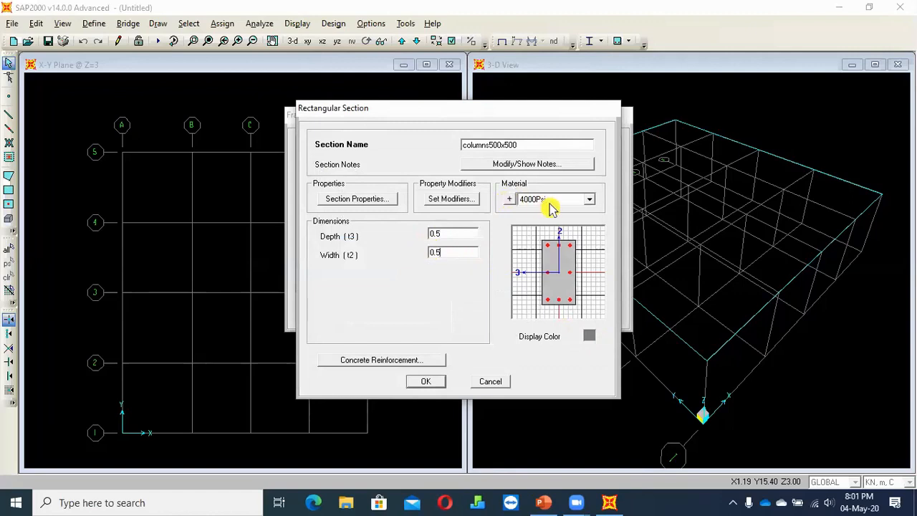
pyautogui.click(549, 204)
pyautogui.click(536, 238)
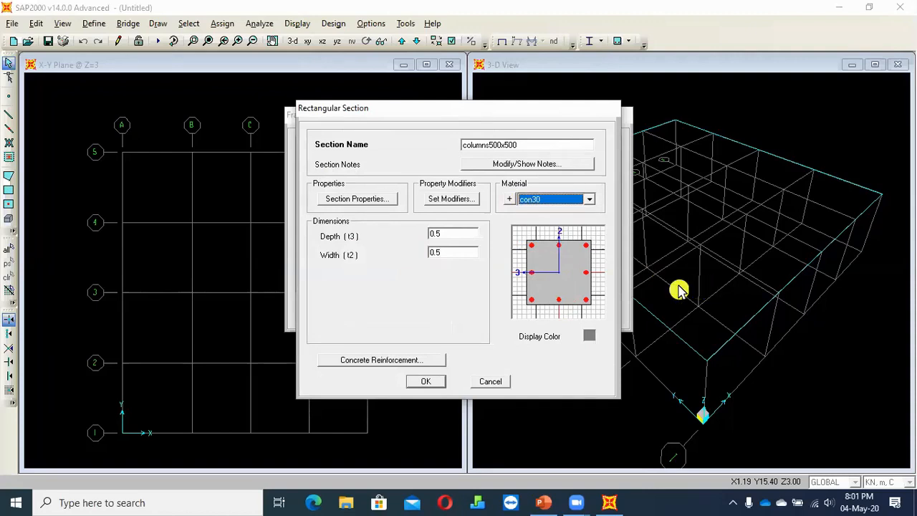
pyautogui.click(430, 384)
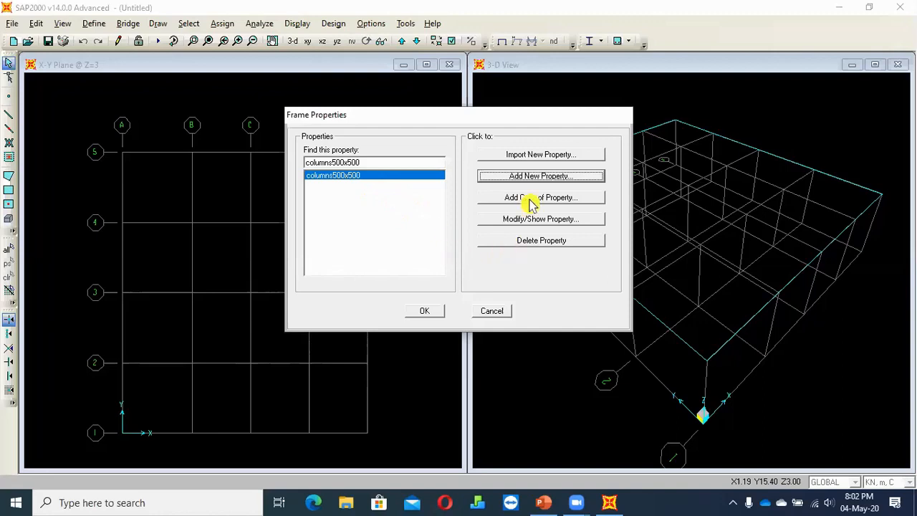
# Add a copy of the columns500x500 frame property, keeping its default name
pyautogui.press('Tab')
pyautogui.press('Return')
pyautogui.click(483, 380)
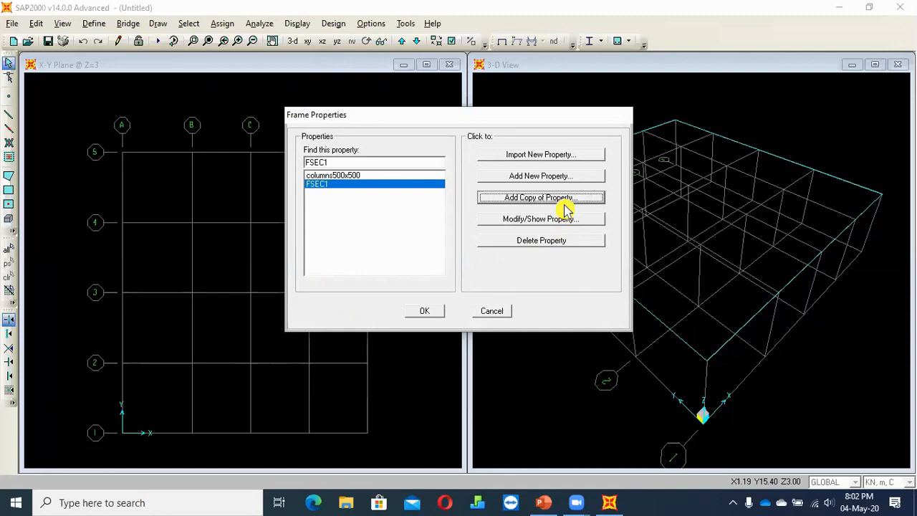
# Add another copy of the rectangular con30 section, name it beam500x600, edit its dimensions and accept it
pyautogui.click(563, 203)
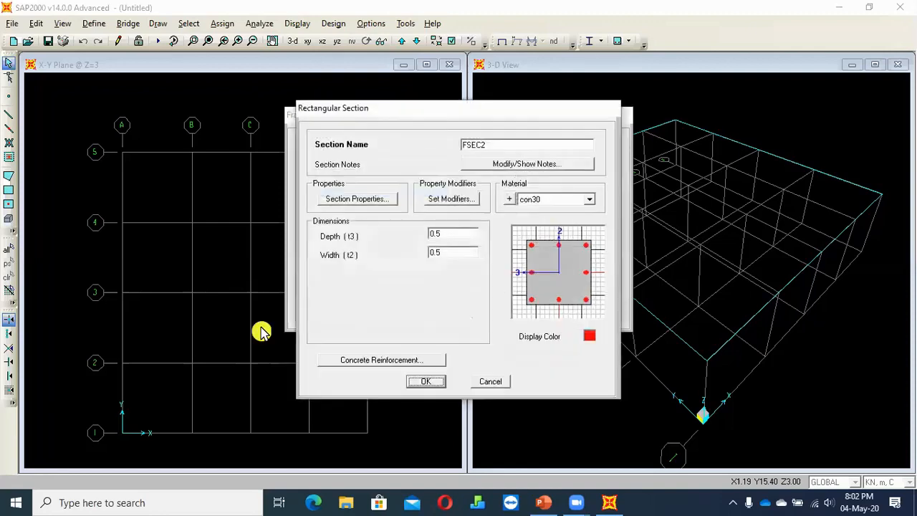
pyautogui.doubleClick(497, 144)
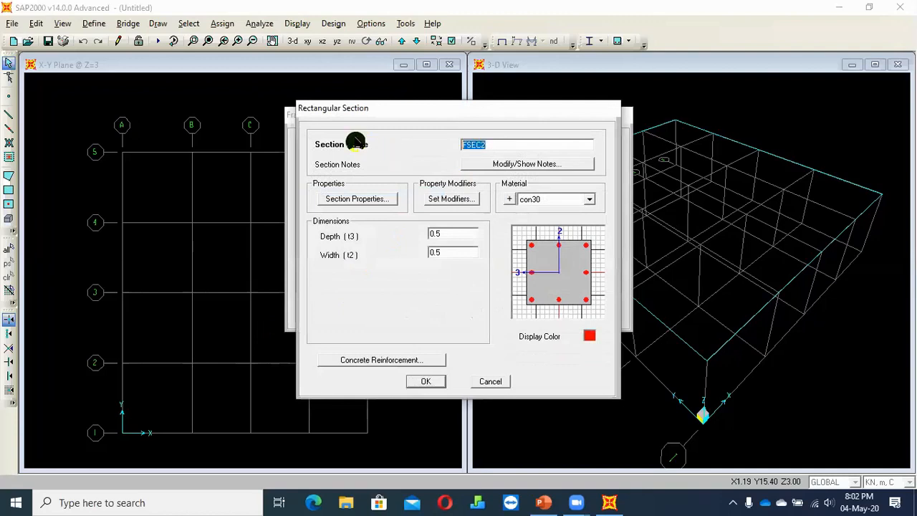
pyautogui.write('beam500x00')
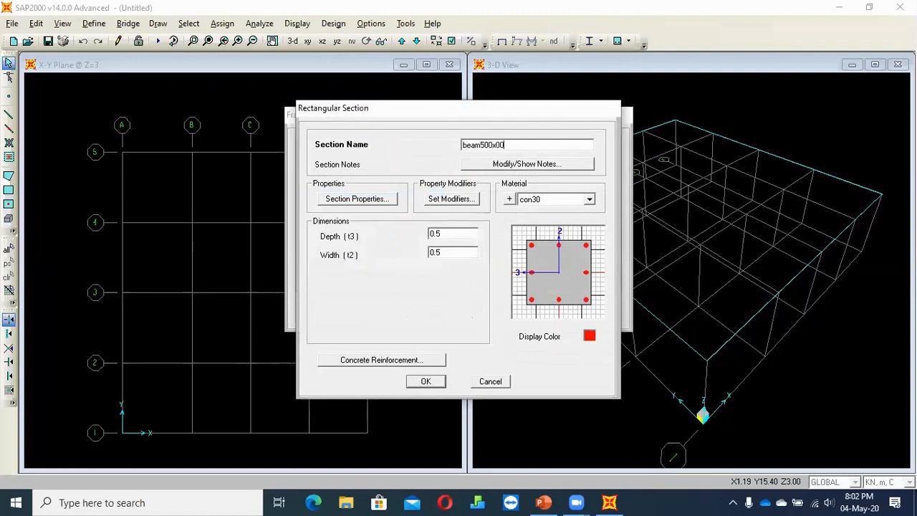
pyautogui.doubleClick(453, 252)
pyautogui.click(451, 235)
pyautogui.click(425, 381)
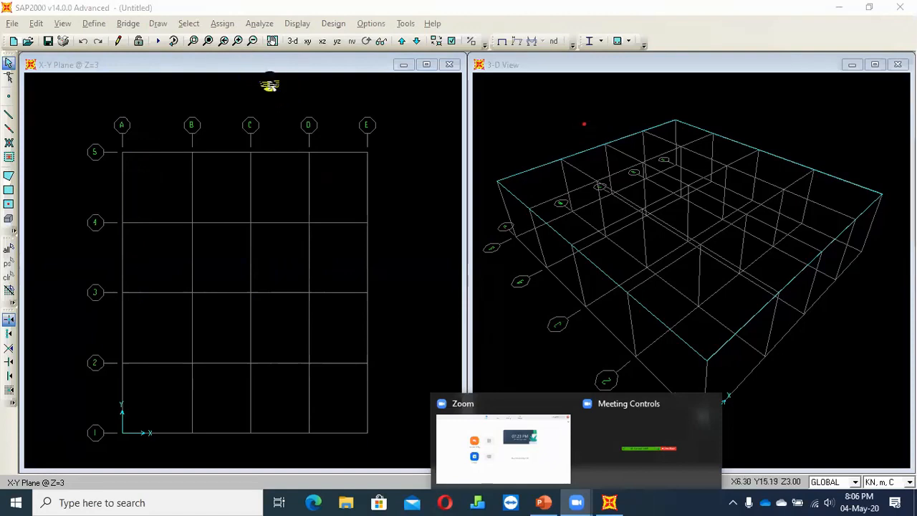
pyautogui.click(268, 85)
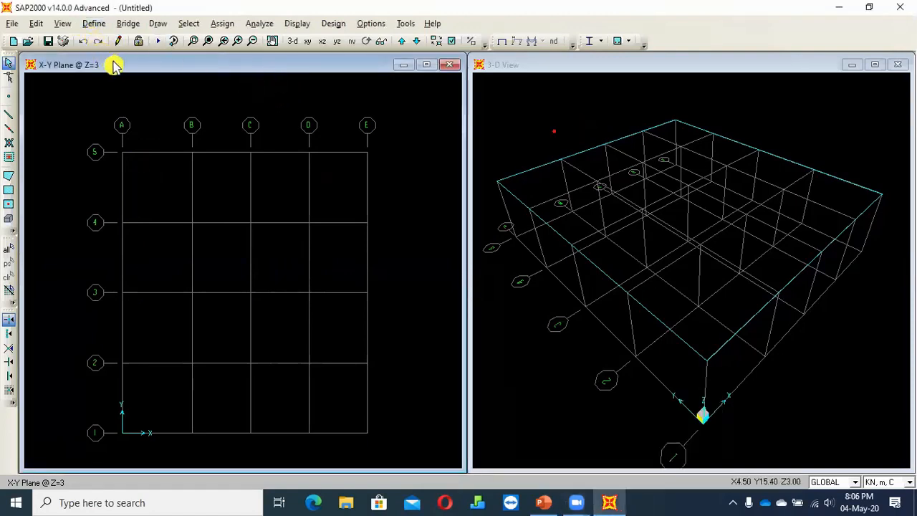
pyautogui.click(223, 25)
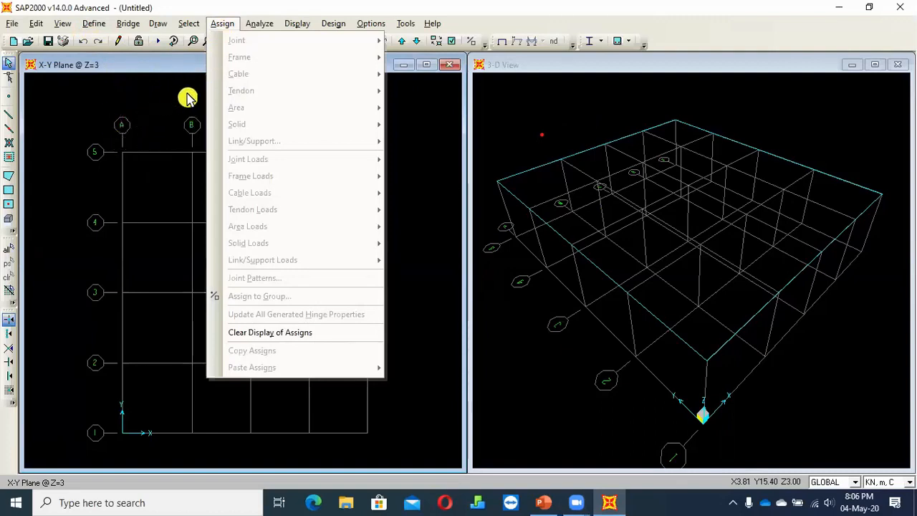
pyautogui.click(157, 102)
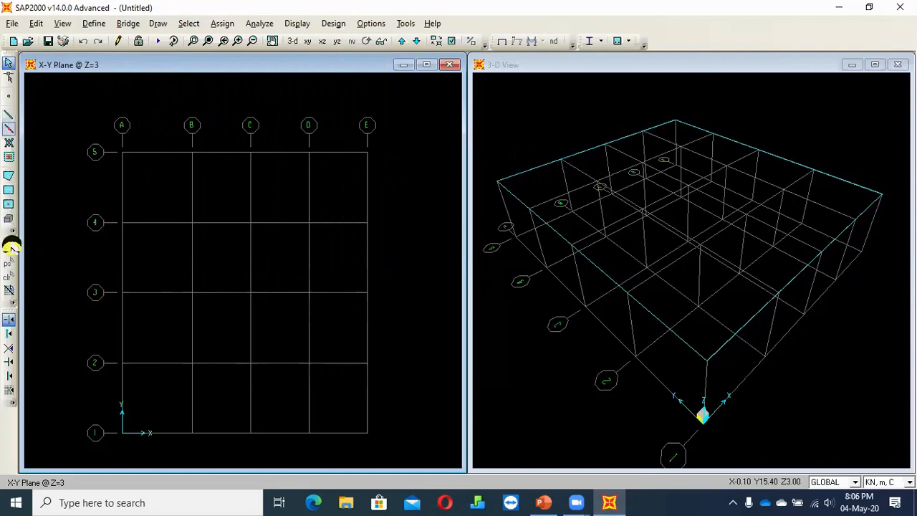
pyautogui.click(8, 127)
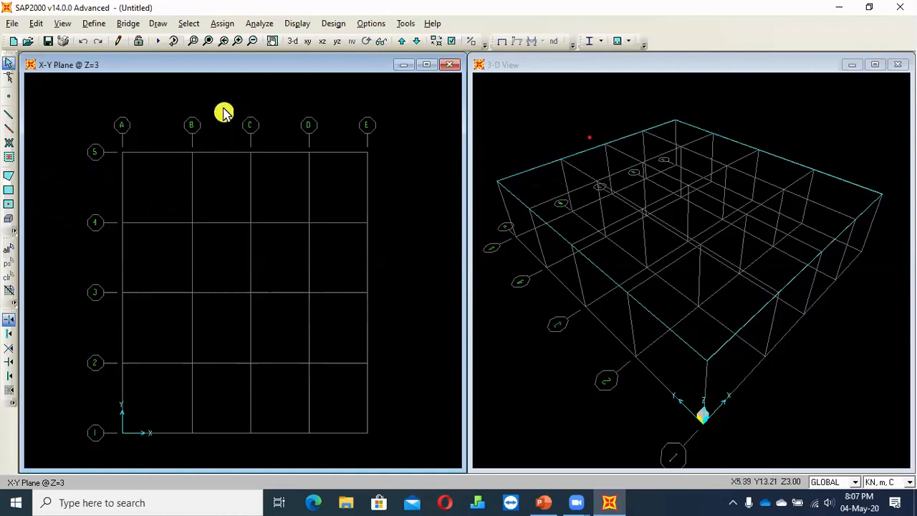
pyautogui.click(322, 41)
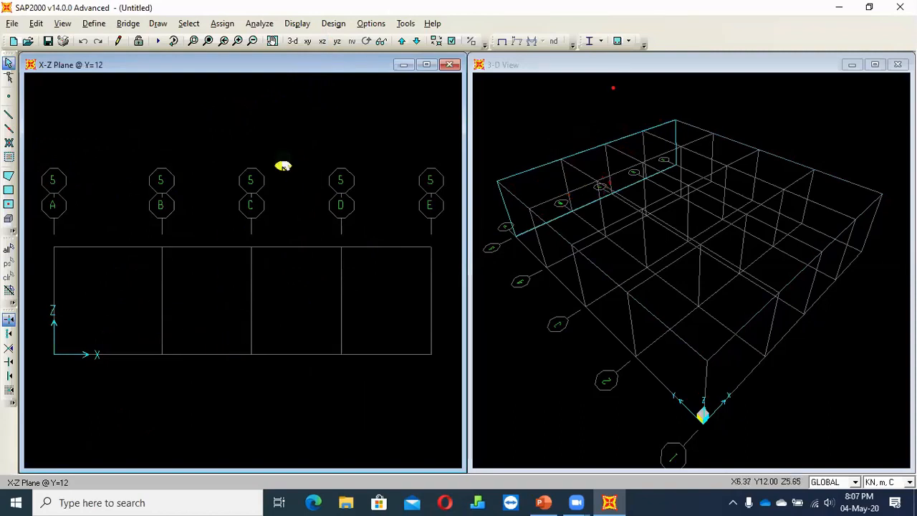
pyautogui.click(307, 40)
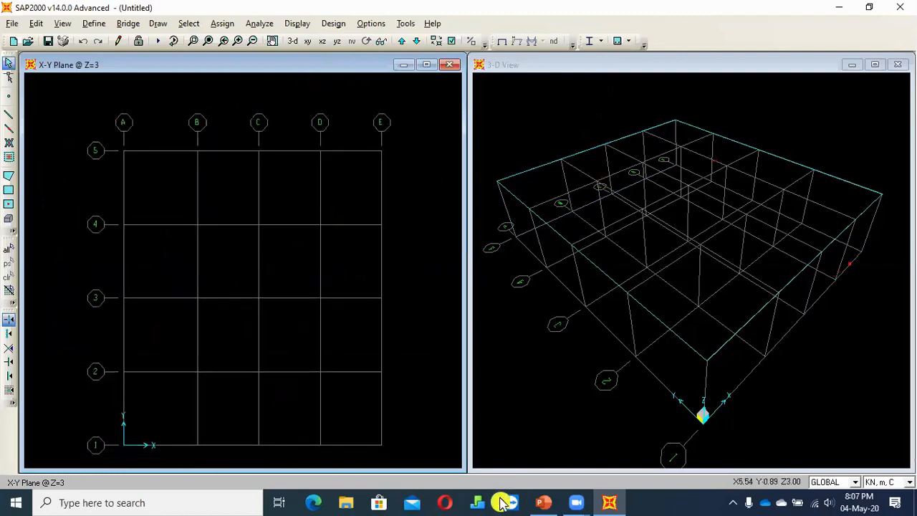
pyautogui.click(544, 505)
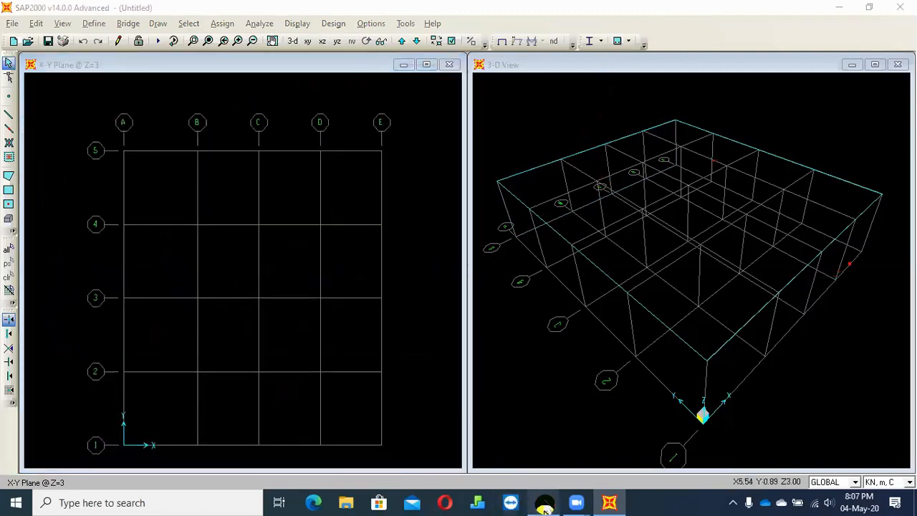
pyautogui.hotkey('alt', 'Tab')
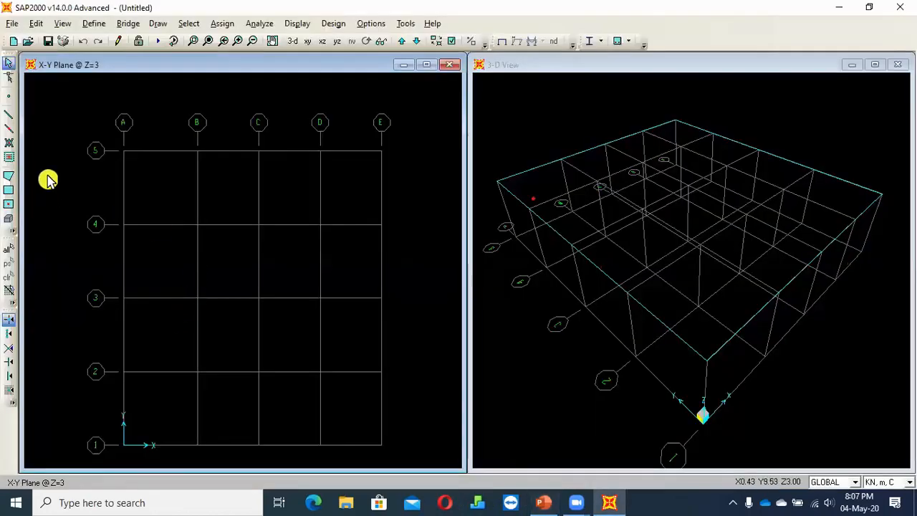
# Show the X-Z elevation at Y=12 and set the section for drawing straight frames to col500x500
pyautogui.click(322, 40)
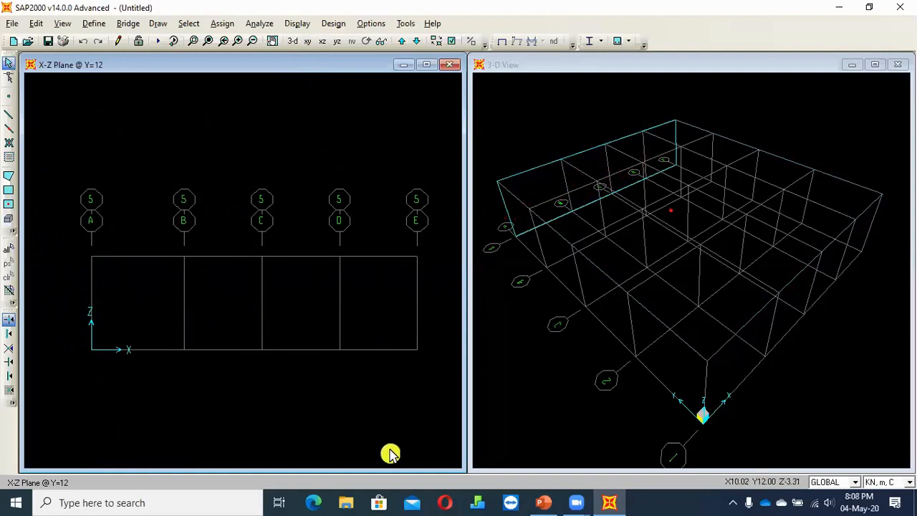
pyautogui.click(8, 115)
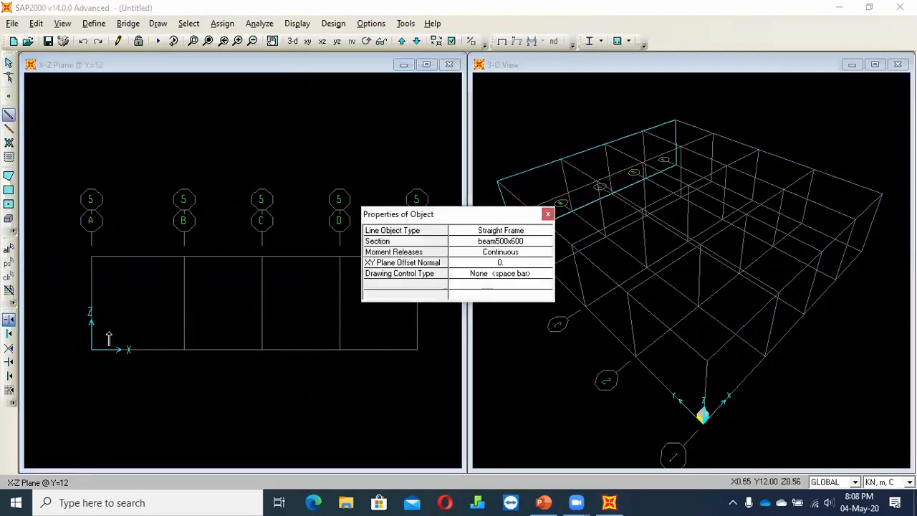
pyautogui.click(548, 243)
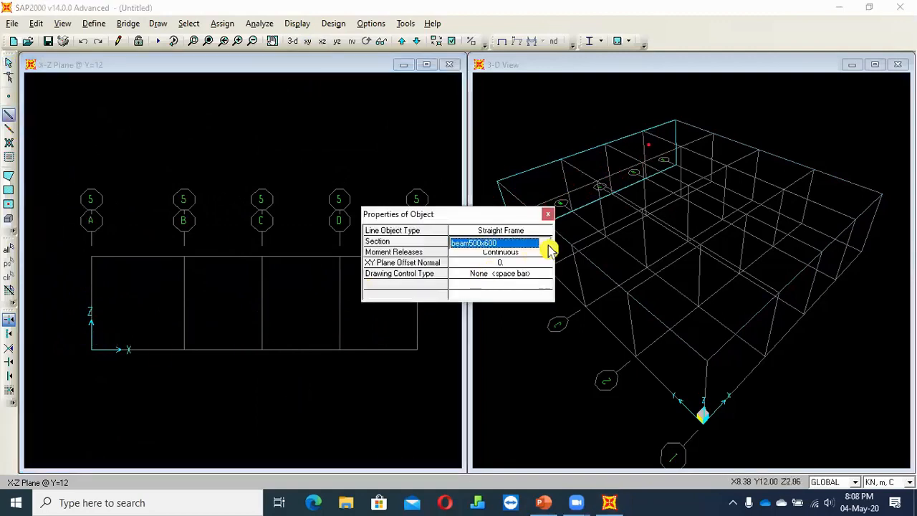
pyautogui.click(546, 243)
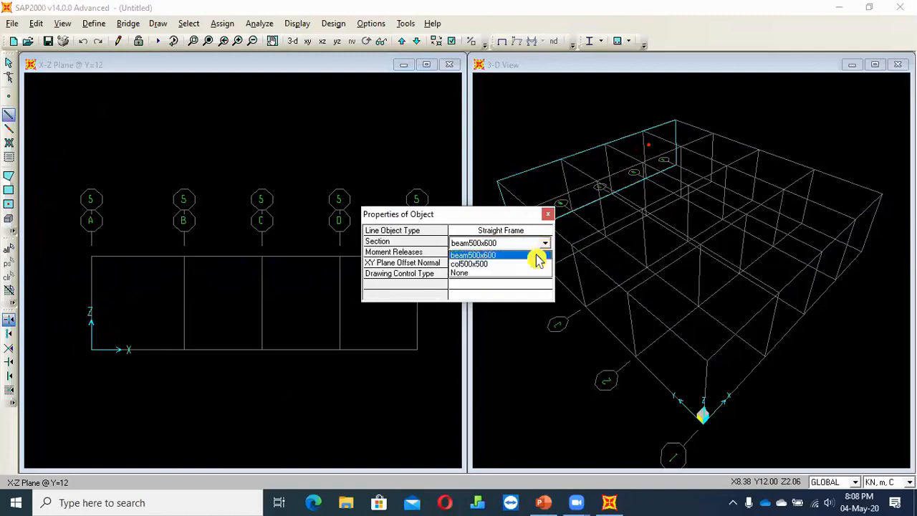
pyautogui.click(518, 271)
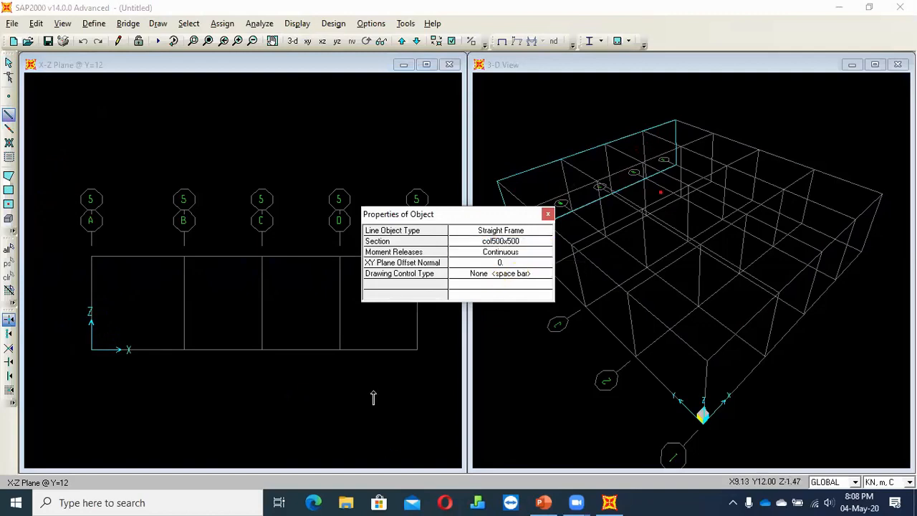
pyautogui.click(537, 242)
pyautogui.click(546, 244)
pyautogui.click(546, 244)
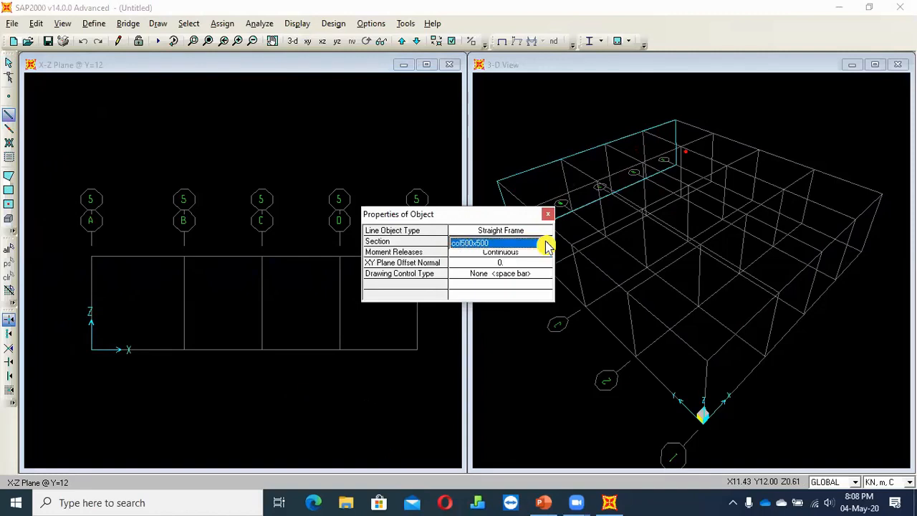
# Draw vertical columns between Z=0 and Z=3 on gridlines A to E of the Y=12 elevation, using quick draw for D and E
pyautogui.click(92, 350)
pyautogui.click(90, 257)
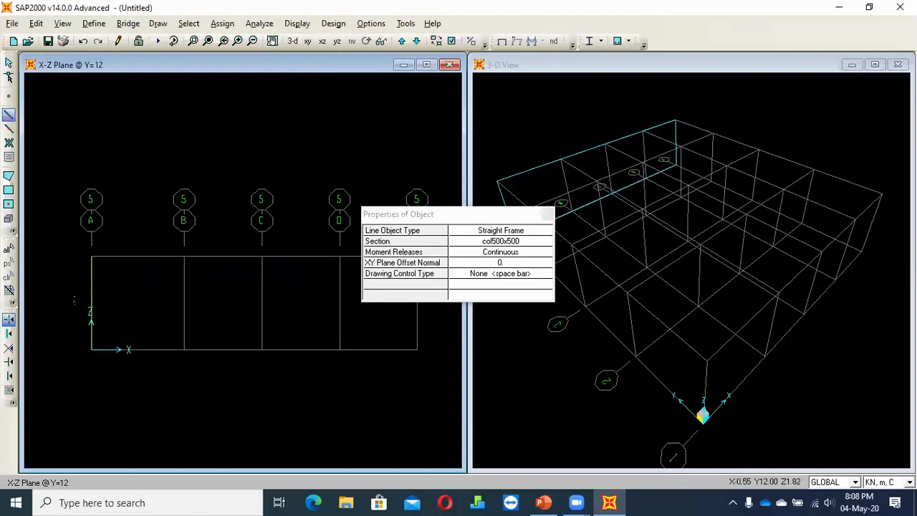
pyautogui.click(183, 348)
pyautogui.click(184, 256)
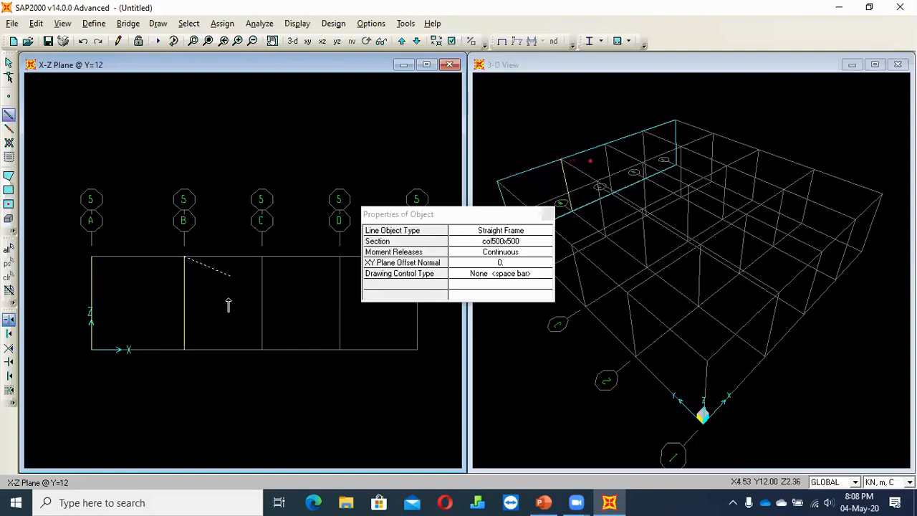
pyautogui.click(262, 348)
pyautogui.click(262, 258)
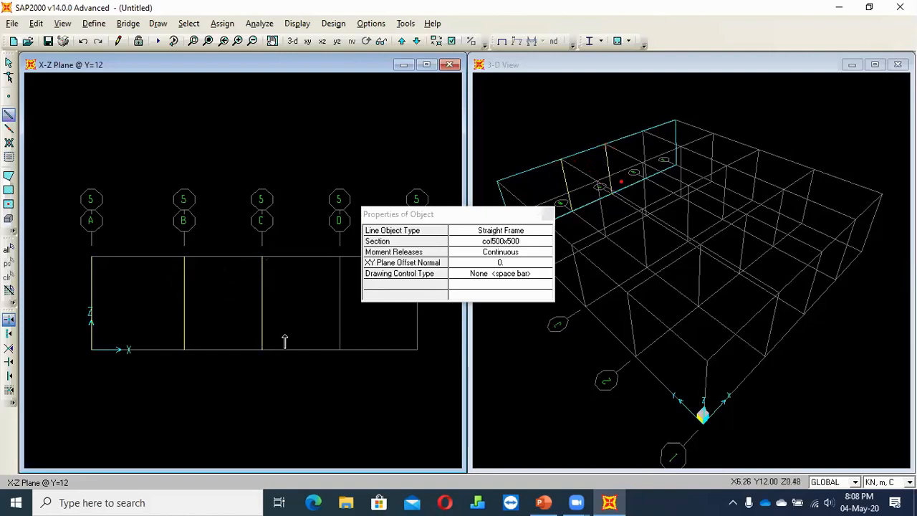
pyautogui.click(10, 132)
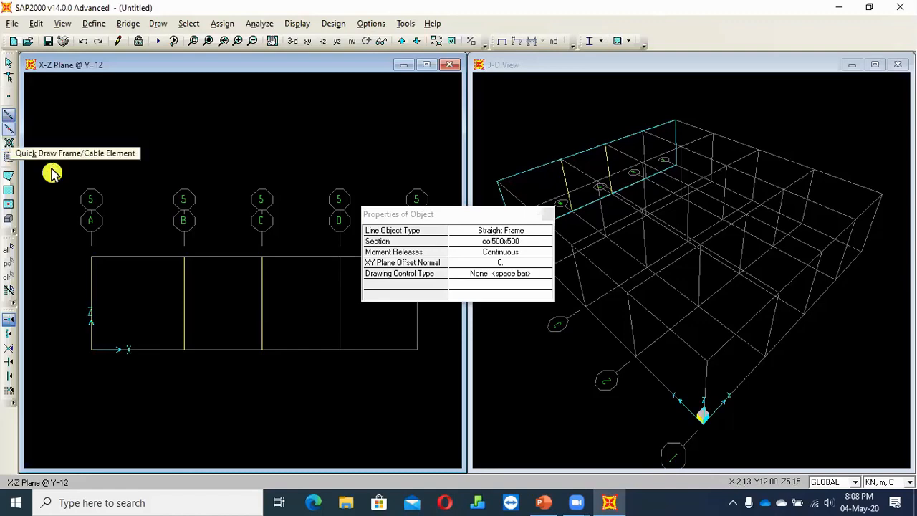
pyautogui.click(339, 320)
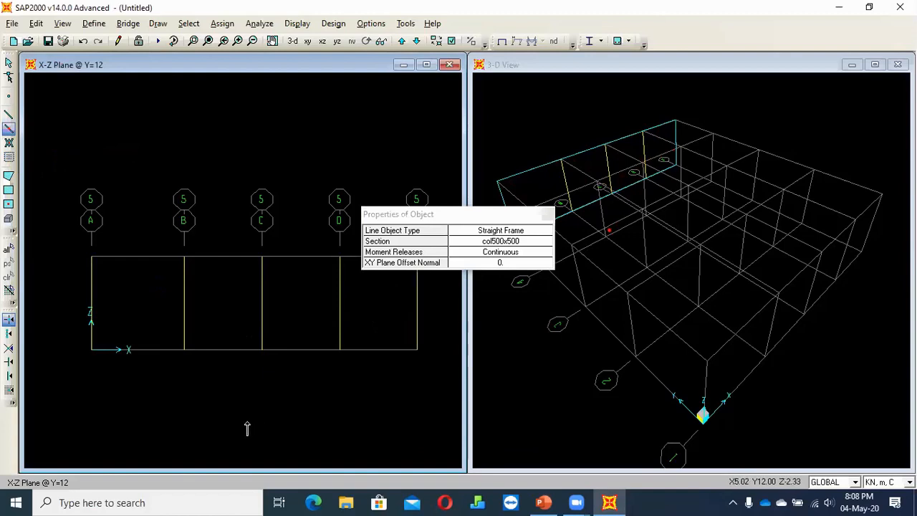
# Draw col500x500 columns on gridlines A and B of the X-Z elevation at Y=9
pyautogui.click(402, 41)
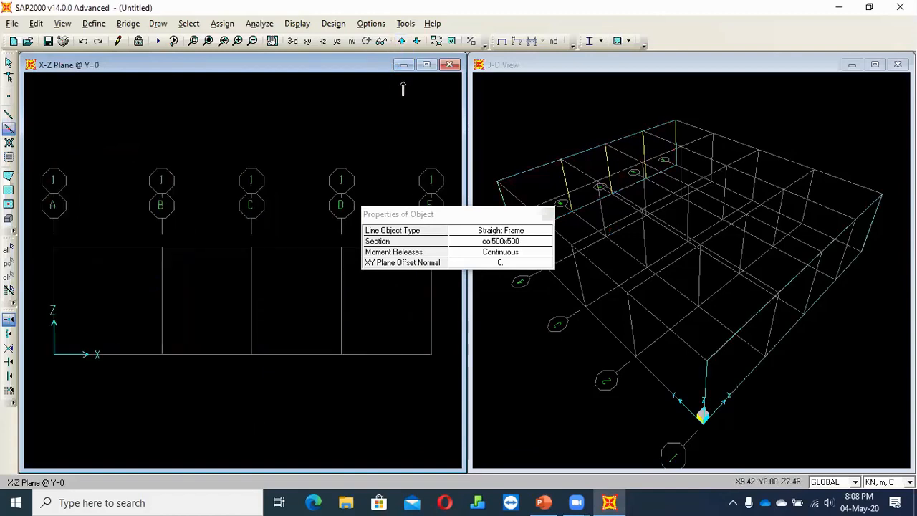
pyautogui.click(416, 41)
pyautogui.click(416, 42)
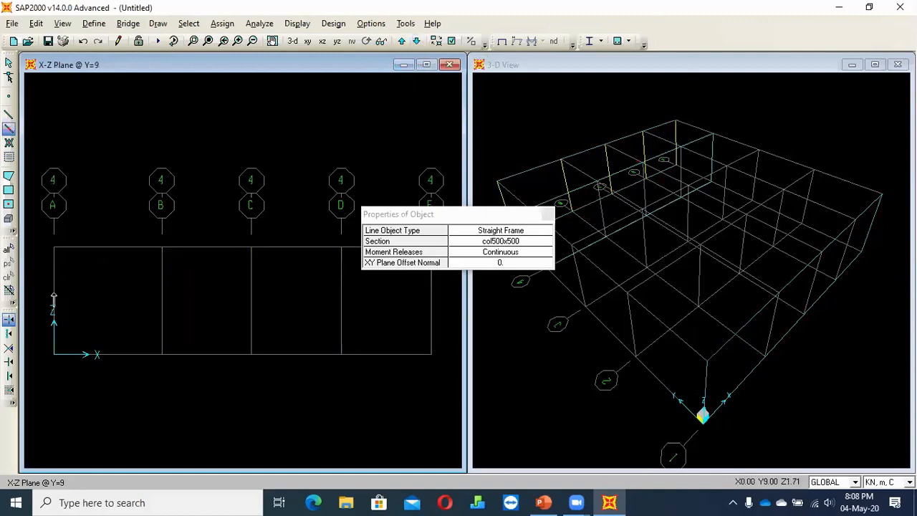
pyautogui.moveTo(440, 288)
pyautogui.mouseDown()
pyautogui.moveTo(307, 338)
pyautogui.moveTo(219, 352)
pyautogui.mouseUp()
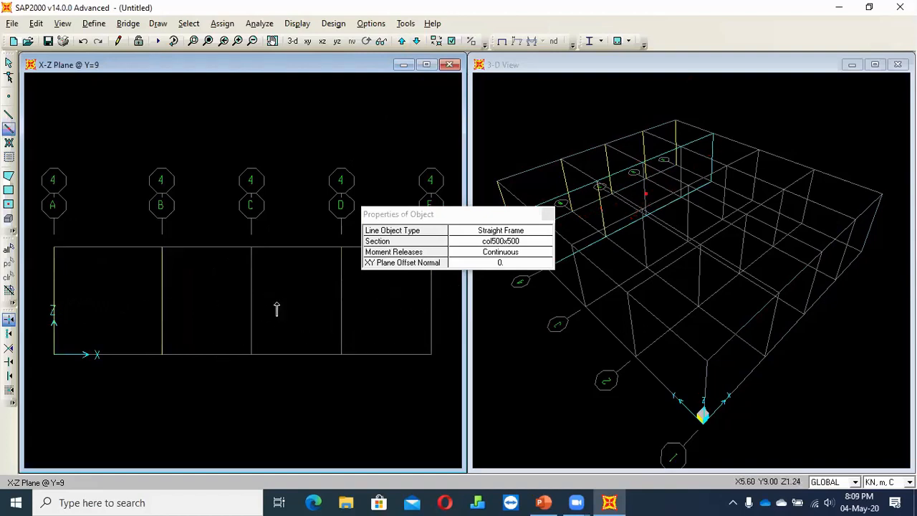
pyautogui.click(442, 217)
pyautogui.moveTo(441, 217); pyautogui.dragTo(441, 90)
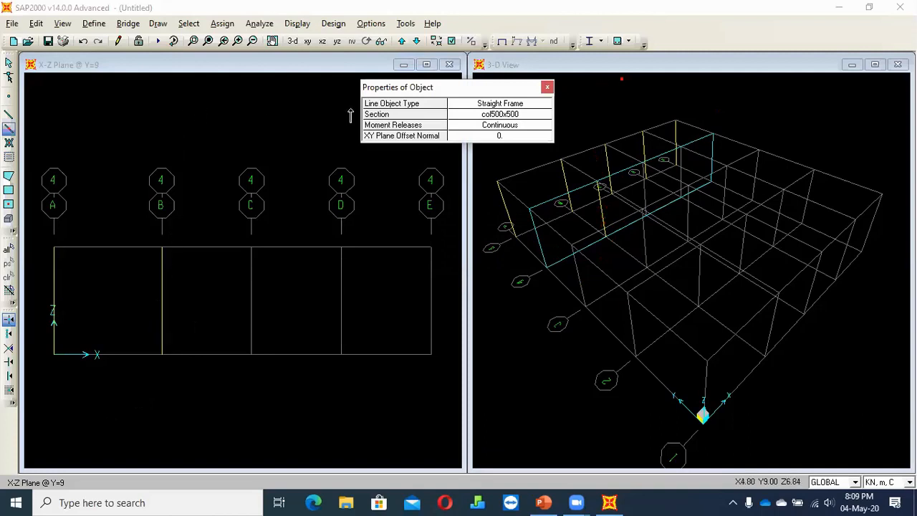
# Leave frame drawing and delete the columns on gridlines A and B of the Y=9 elevation
pyautogui.rightClick(237, 157)
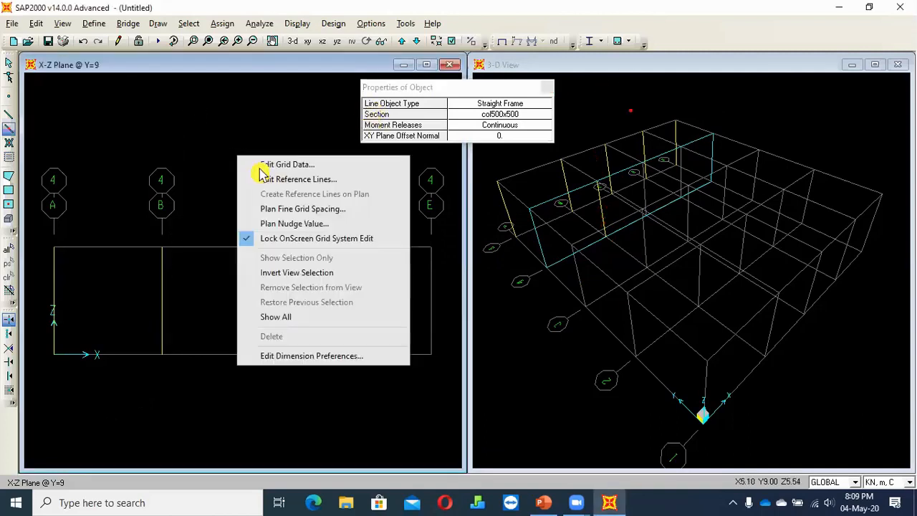
pyautogui.press('Escape')
pyautogui.press('Escape')
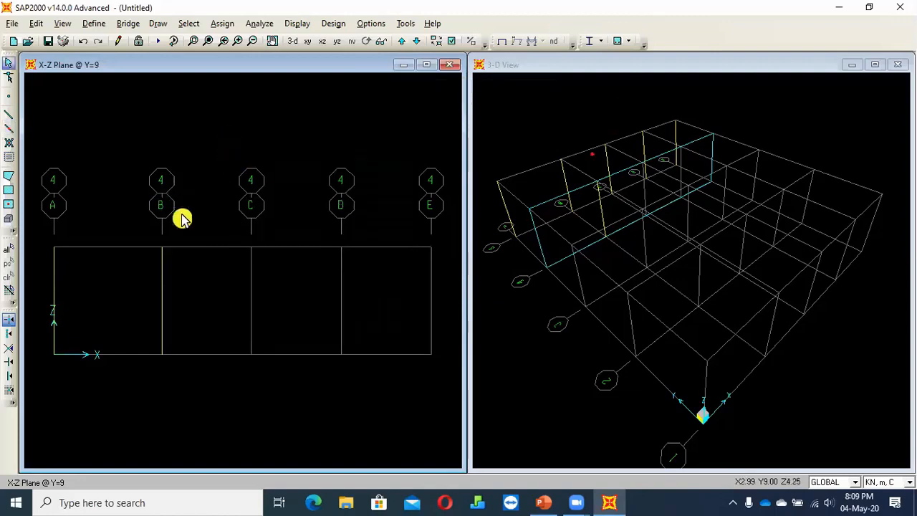
pyautogui.click(163, 308)
pyautogui.click(53, 316)
pyautogui.press('Delete')
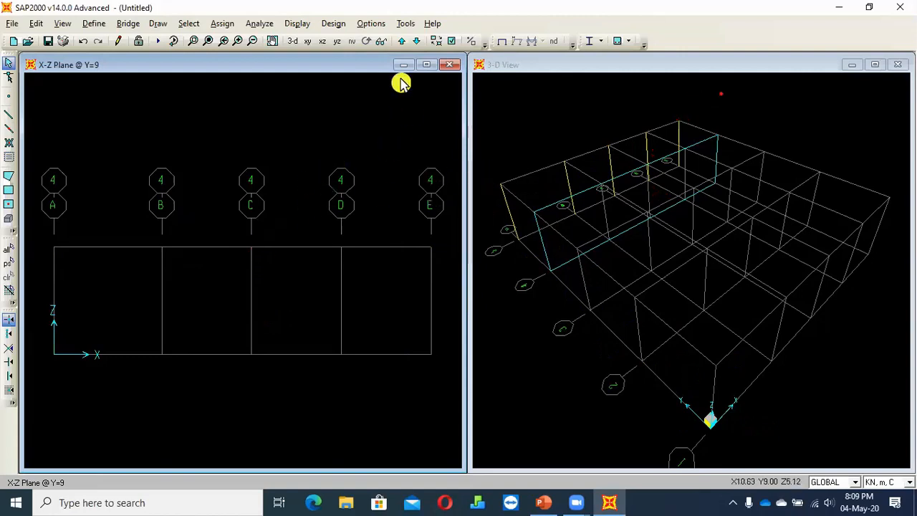
# Try to replicate the five columns of the Y=12 elevation linearly 4 times with a dy increment of 3 m
pyautogui.click(401, 41)
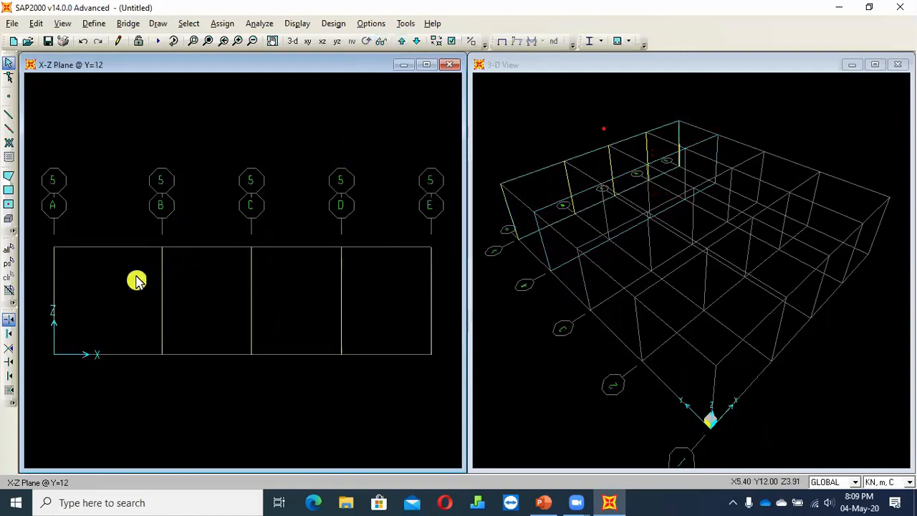
pyautogui.moveTo(454, 296); pyautogui.dragTo(44, 326)
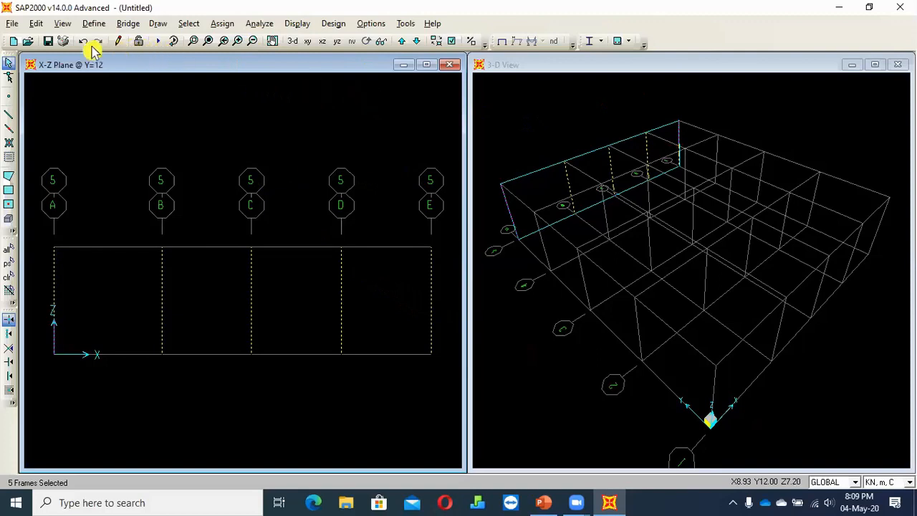
pyautogui.click(33, 26)
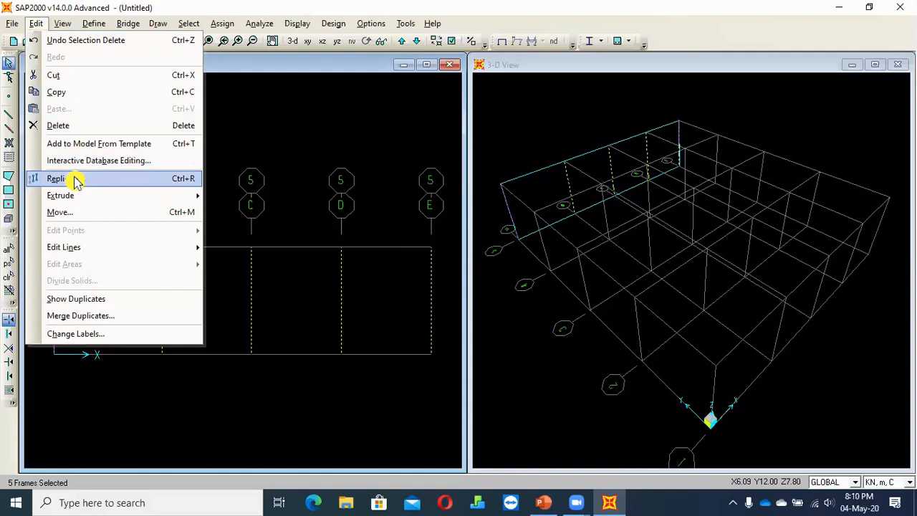
pyautogui.click(210, 220)
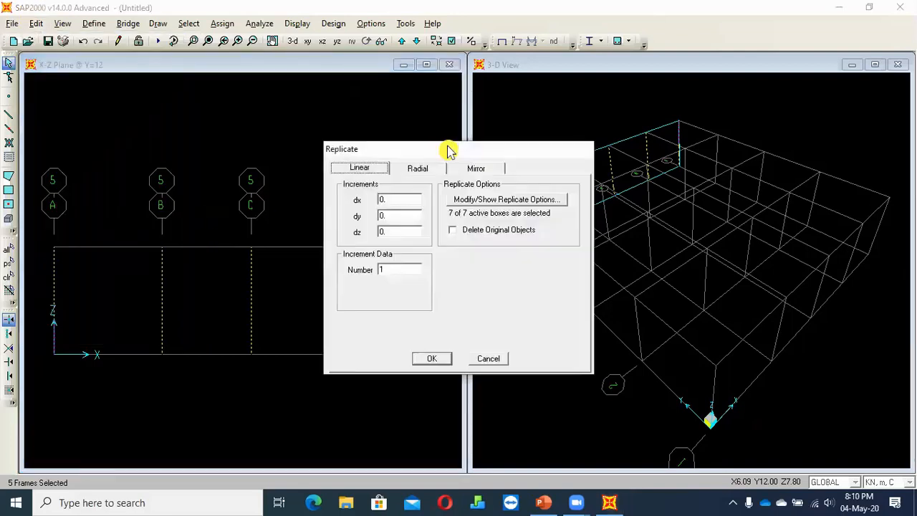
pyautogui.moveTo(448, 150); pyautogui.dragTo(661, 116)
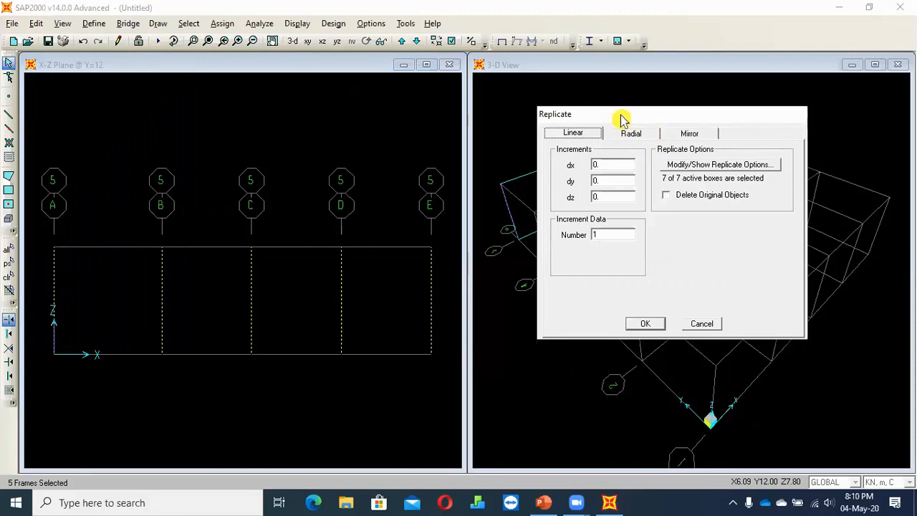
pyautogui.moveTo(614, 111); pyautogui.dragTo(601, 90)
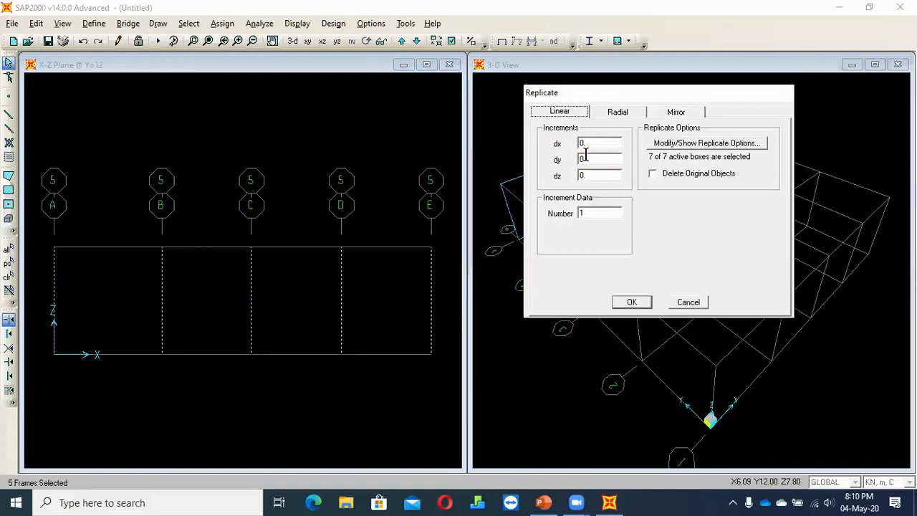
pyautogui.moveTo(594, 94); pyautogui.dragTo(203, 90)
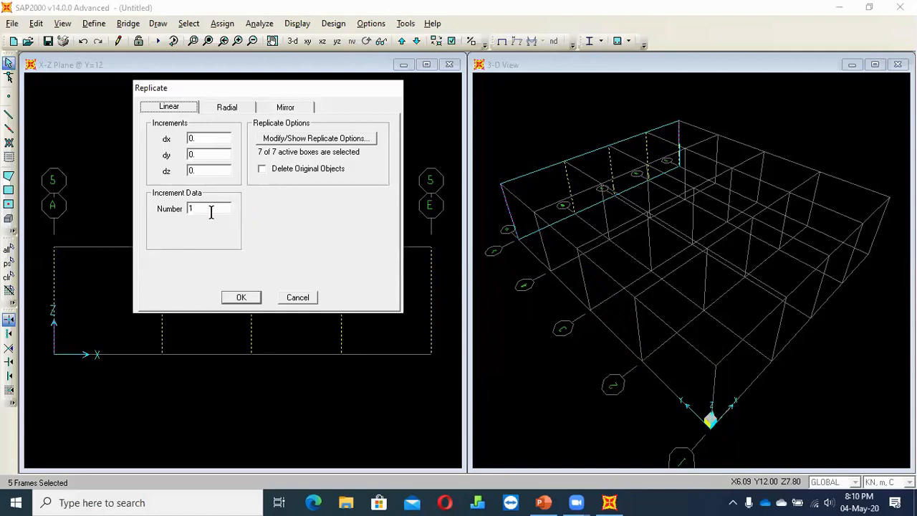
pyautogui.click(176, 209)
pyautogui.write('4')
pyautogui.doubleClick(213, 154)
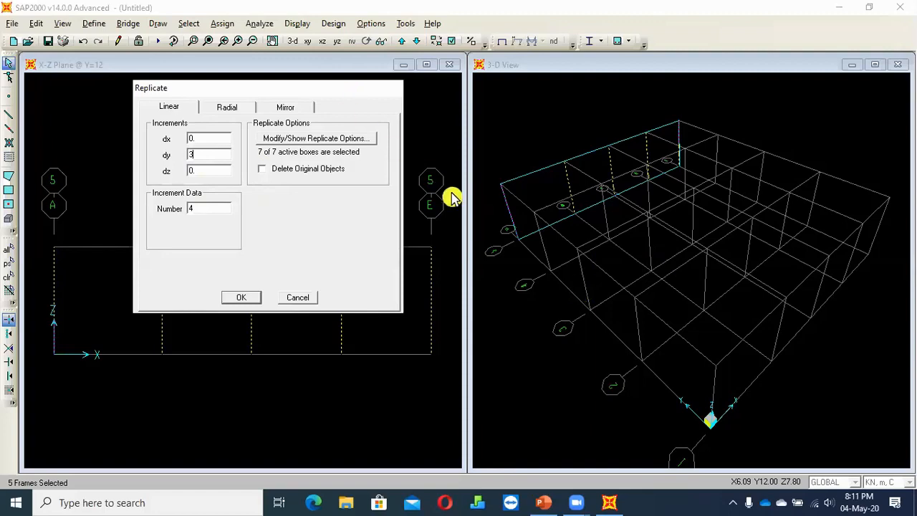
pyautogui.click(240, 297)
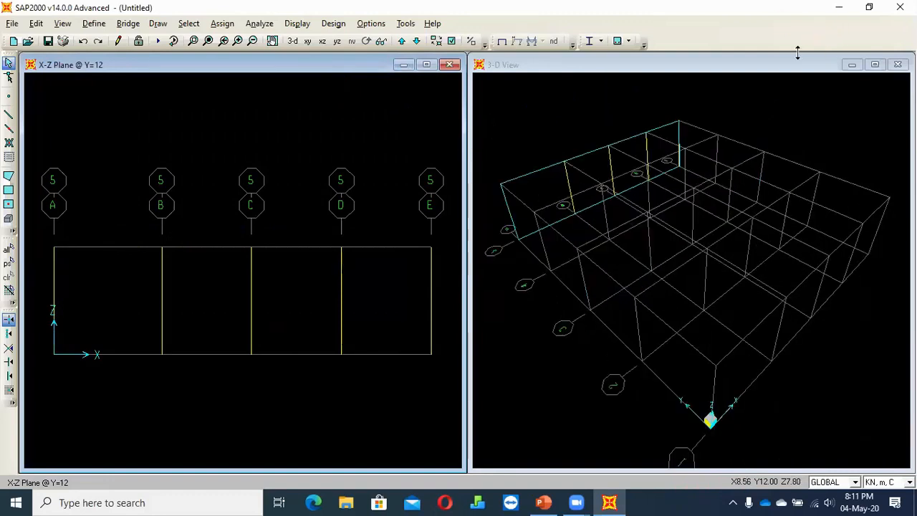
# Select the five columns at Y=12 and replicate them linearly 4 times with a dy increment of -3 m
pyautogui.moveTo(45, 314); pyautogui.dragTo(455, 312)
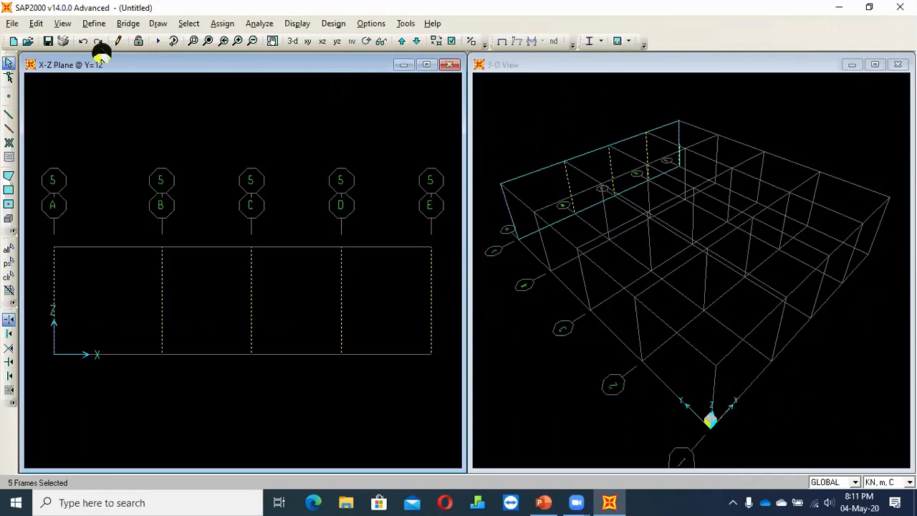
pyautogui.click(36, 23)
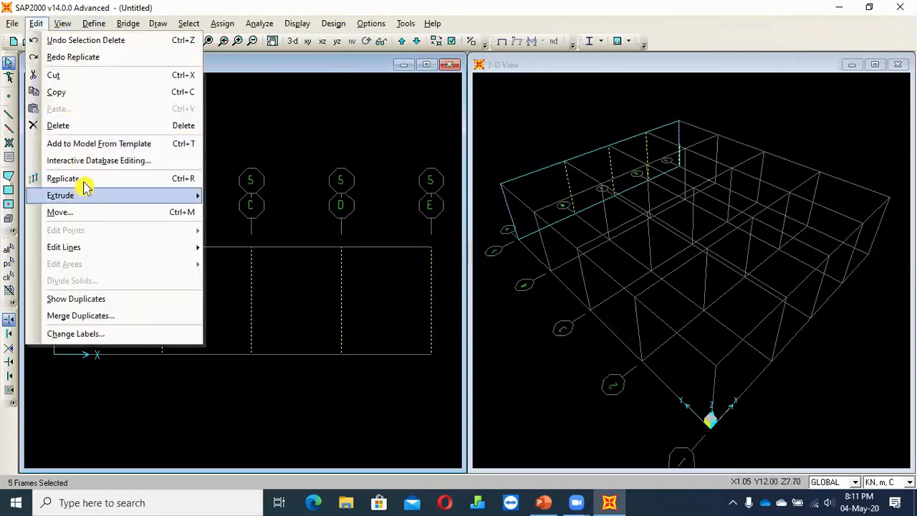
pyautogui.click(78, 180)
pyautogui.click(381, 216)
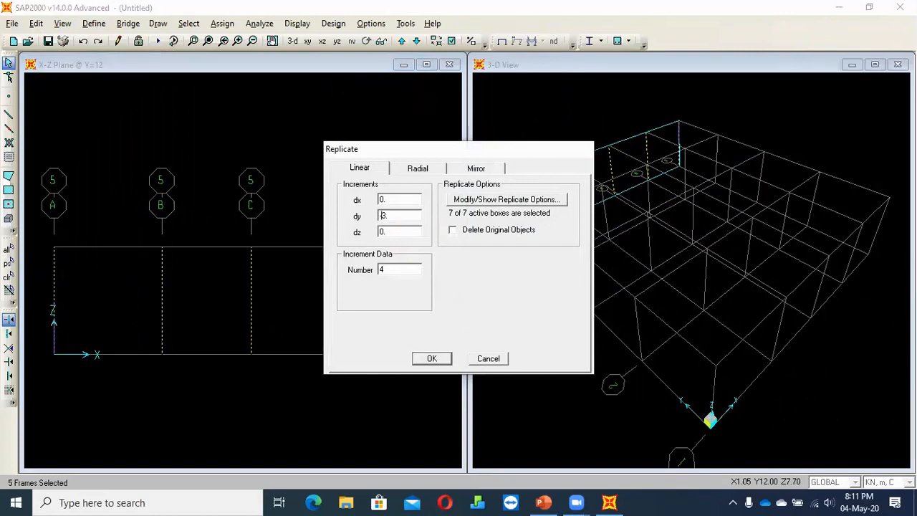
pyautogui.write('-')
pyautogui.click(424, 358)
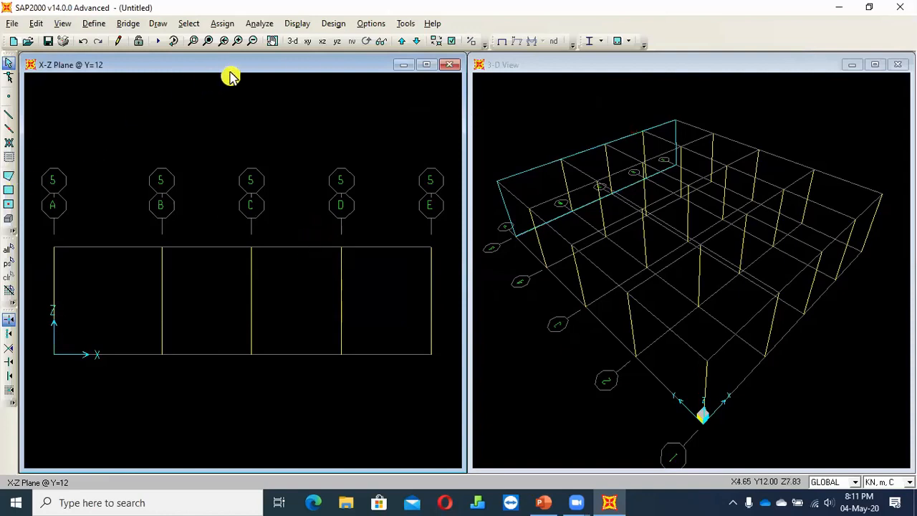
# Quick-draw beam500x600 frames along all gridlines of the X-Y plan at Z=3
pyautogui.click(307, 41)
pyautogui.scroll(-3, 262, 258)
pyautogui.click(10, 119)
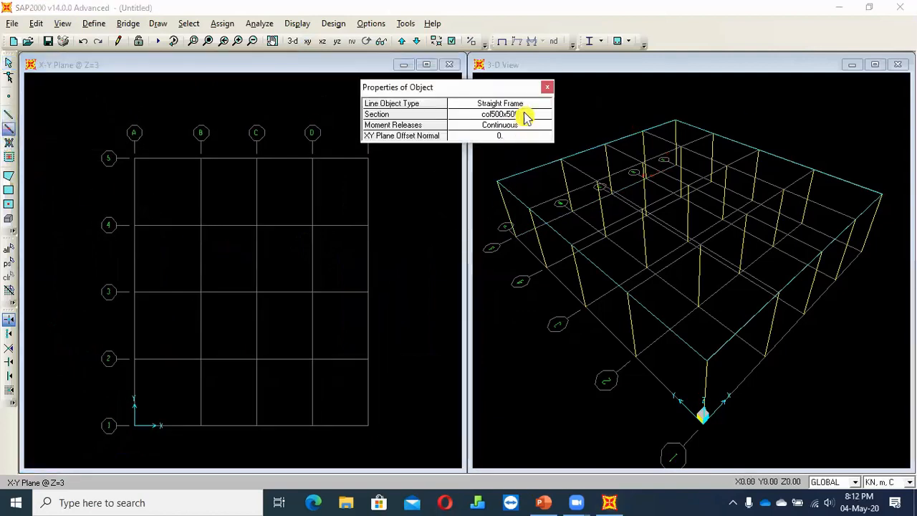
pyautogui.click(527, 114)
pyautogui.click(454, 135)
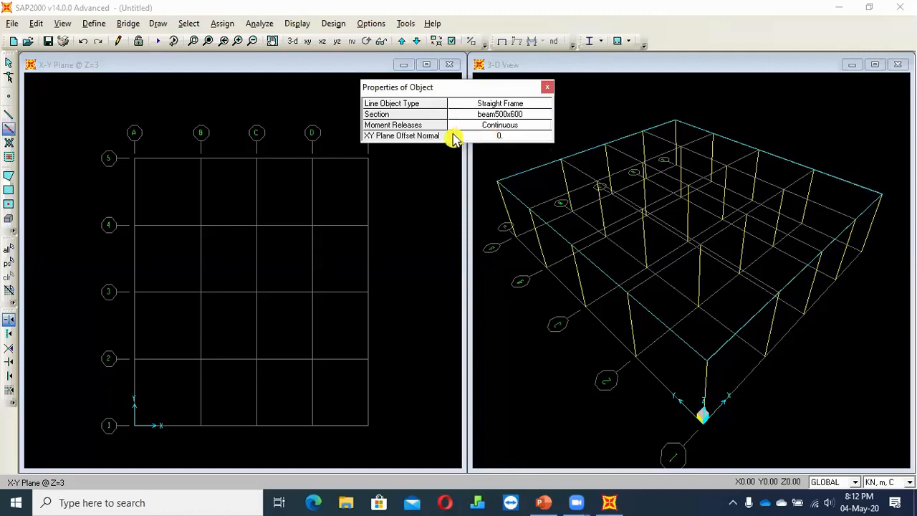
pyautogui.moveTo(94, 131); pyautogui.dragTo(385, 387)
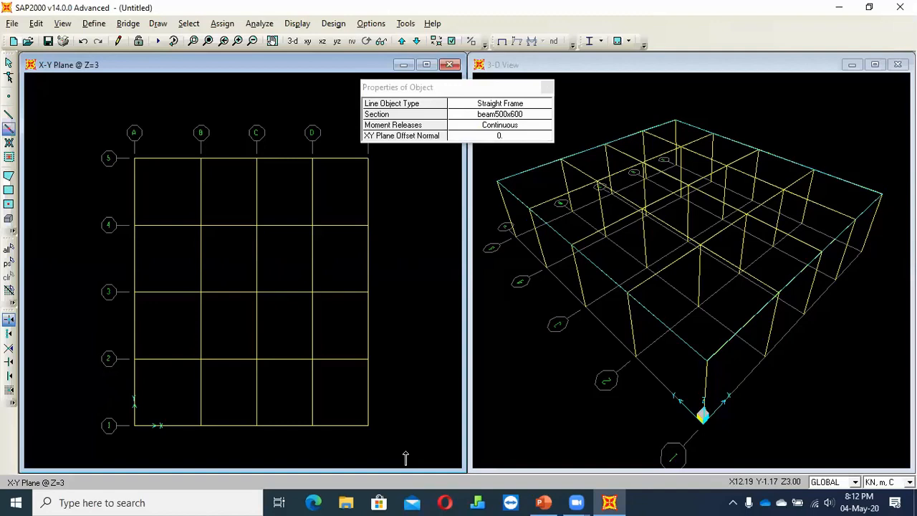
# Check the Task 1 plan in PowerPoint and, back in SAP2000, delete the Z=3 beams A1-A2, A1-B1, D1-E1 and E1-E2
pyautogui.press('Escape')
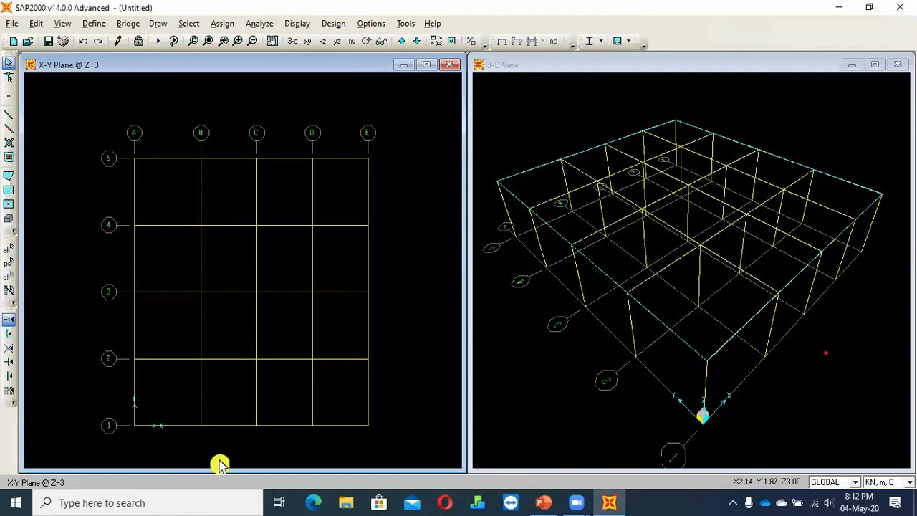
pyautogui.click(542, 505)
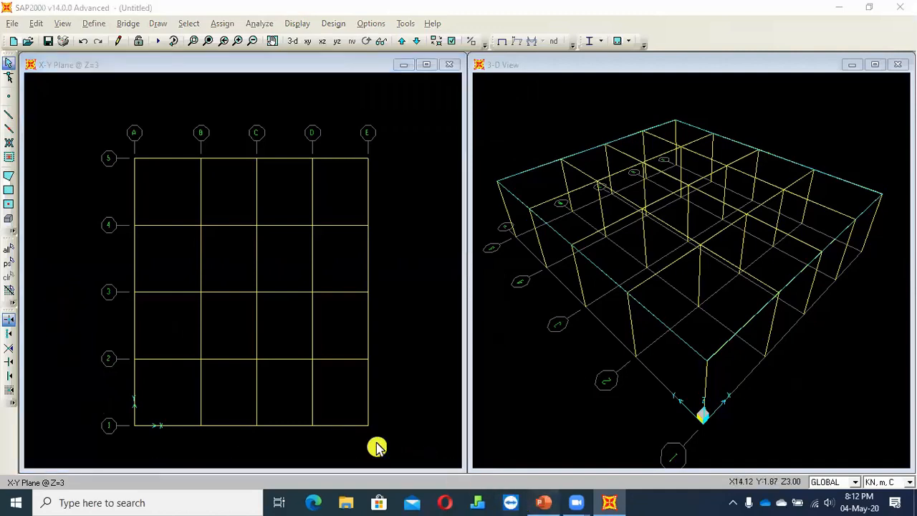
pyautogui.scroll(1, 602, 401)
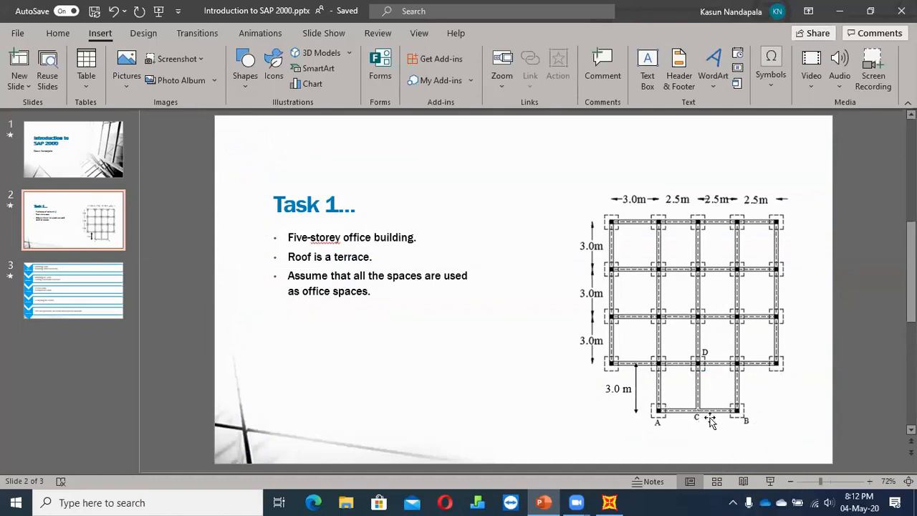
pyautogui.hotkey('alt', 'Tab')
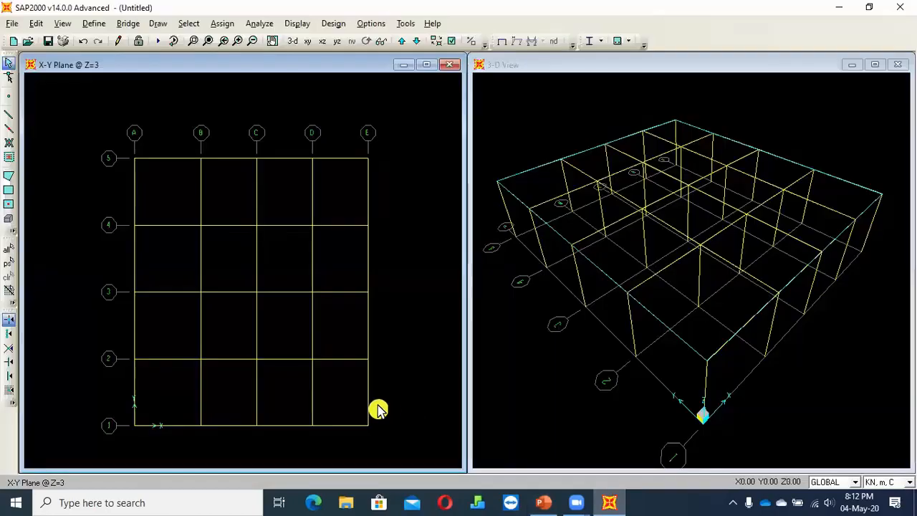
pyautogui.click(369, 411)
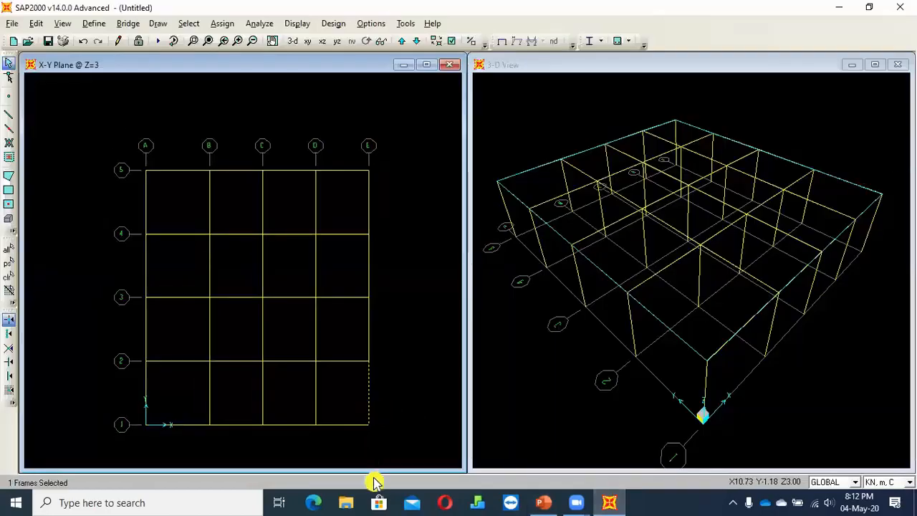
pyautogui.press('Delete')
pyautogui.click(352, 426)
pyautogui.press('Delete')
pyautogui.moveTo(166, 400); pyautogui.dragTo(126, 448)
pyautogui.press('Delete')
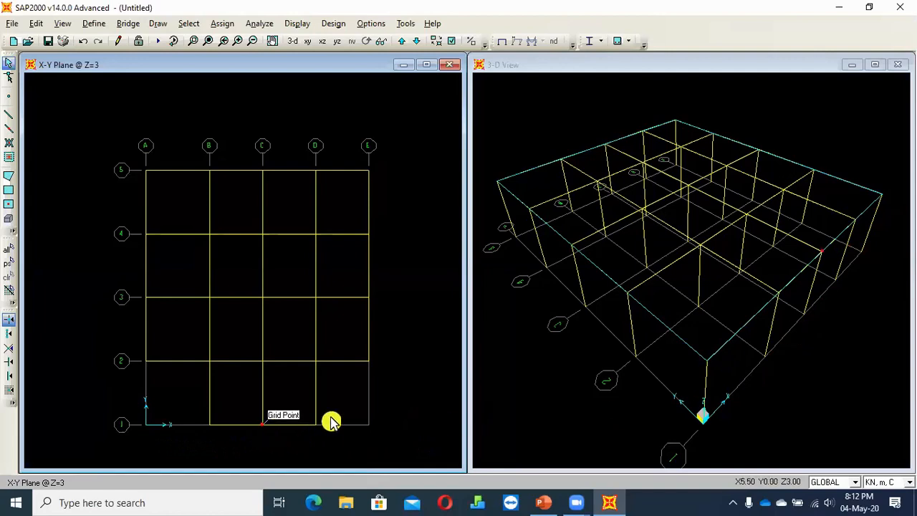
# Delete the three first-storey columns on gridline 1 at gridlines A, C and E
pyautogui.click(807, 303)
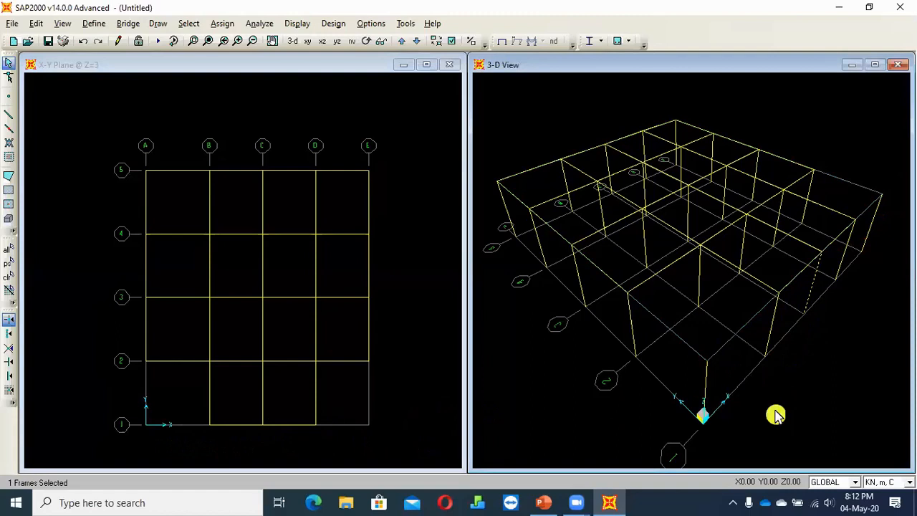
pyautogui.click(706, 395)
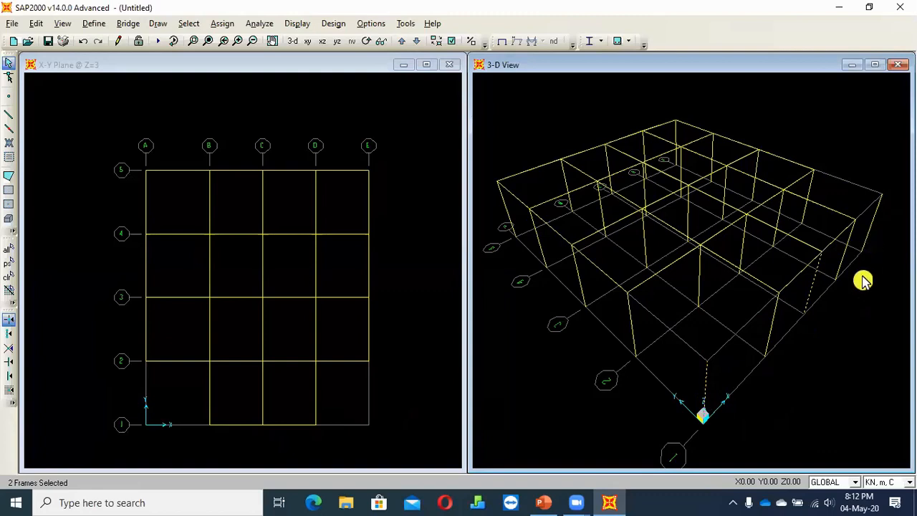
pyautogui.click(870, 228)
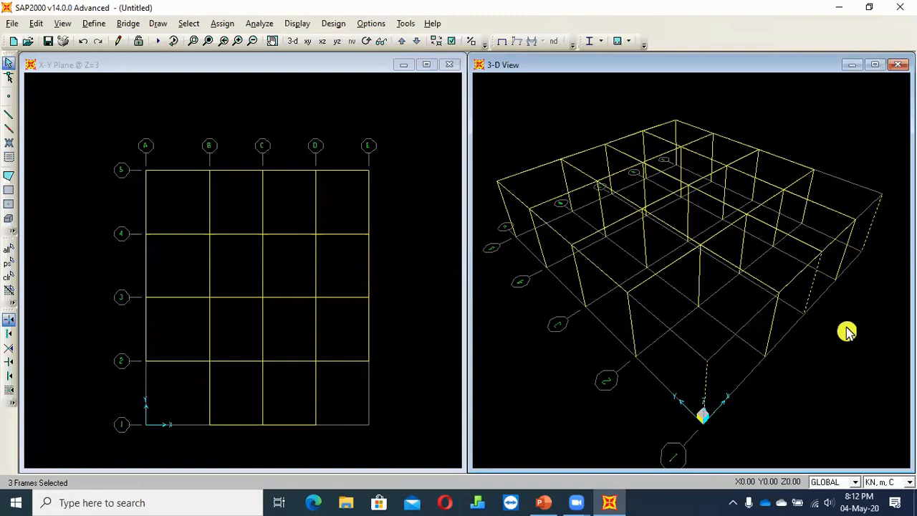
pyautogui.press('Delete')
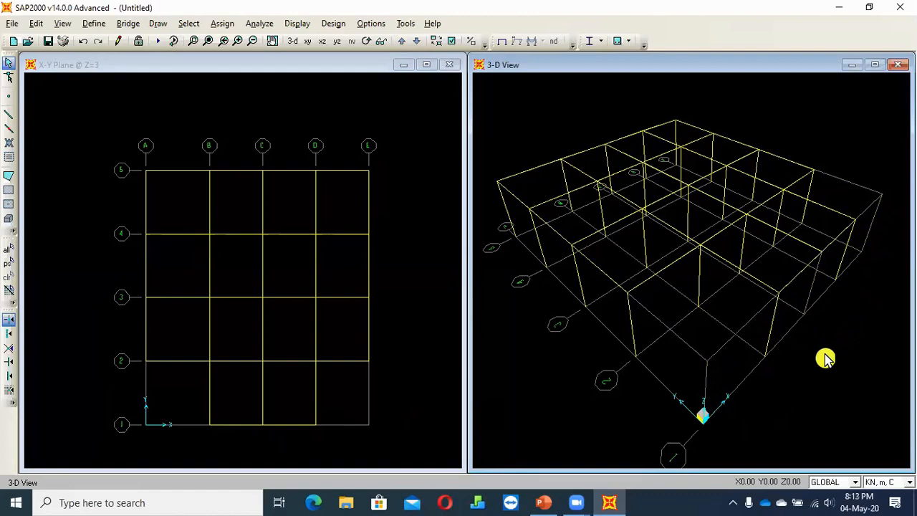
# Orbit the 3-D model to inspect its remaining columns and beams, and compare it with the Task 1 plan in PowerPoint
pyautogui.moveTo(812, 366); pyautogui.dragTo(307, 72, button='middle')
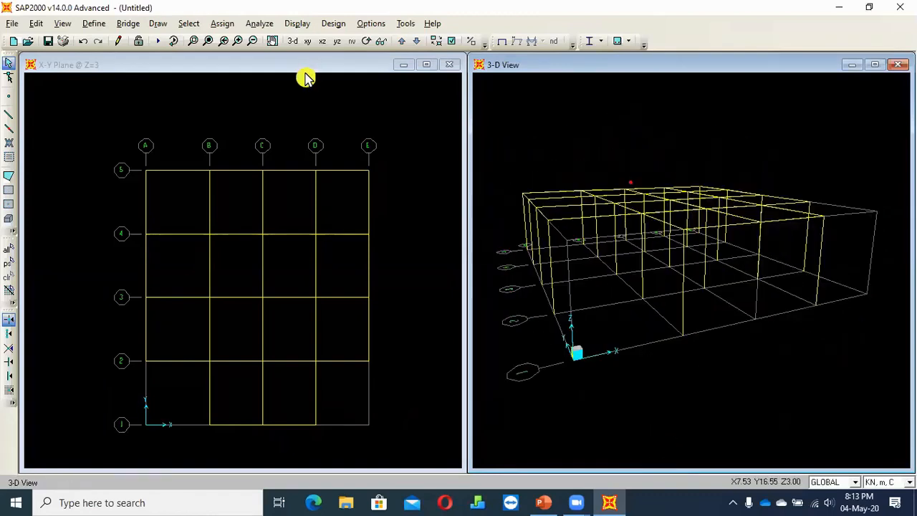
pyautogui.click(366, 41)
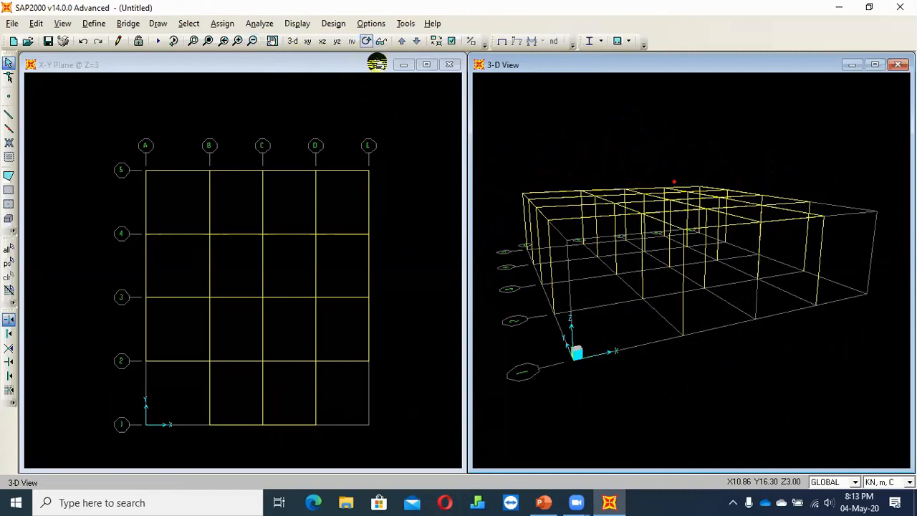
pyautogui.moveTo(555, 171); pyautogui.dragTo(581, 192)
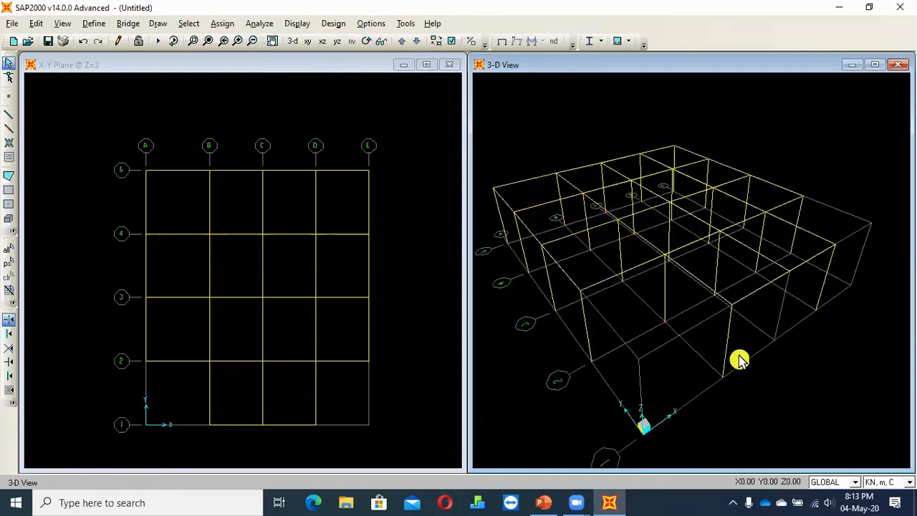
pyautogui.click(546, 504)
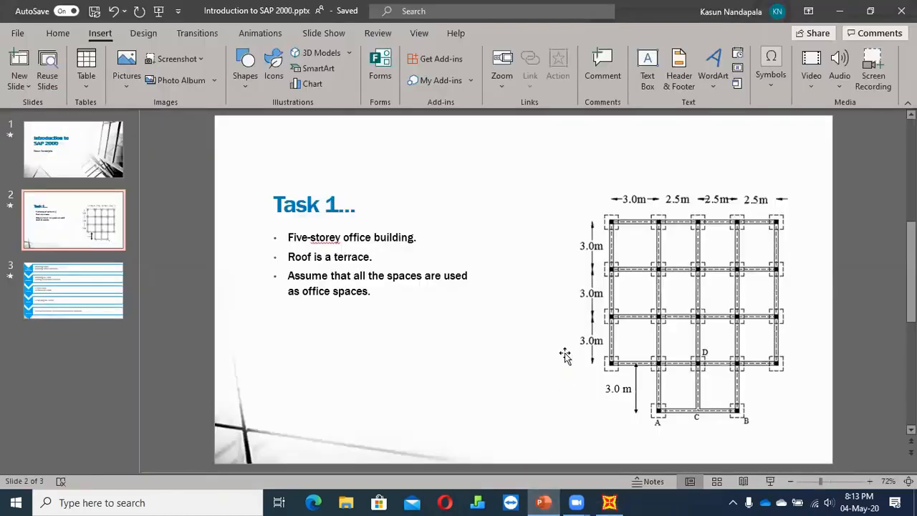
pyautogui.hotkey('alt', 'Tab')
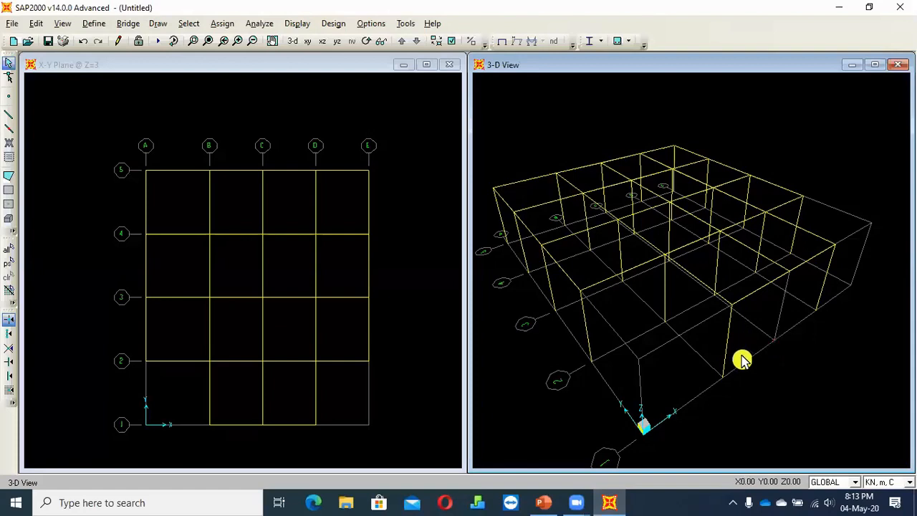
pyautogui.scroll(-1, 731, 362)
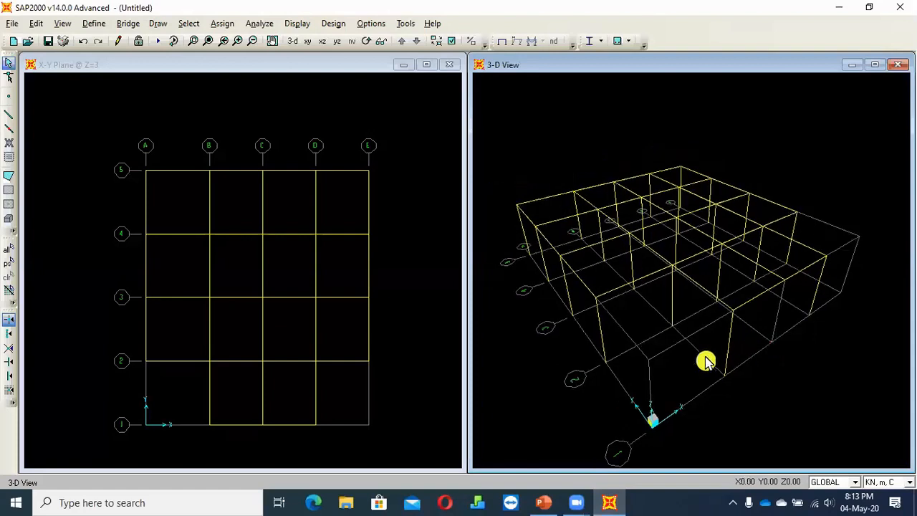